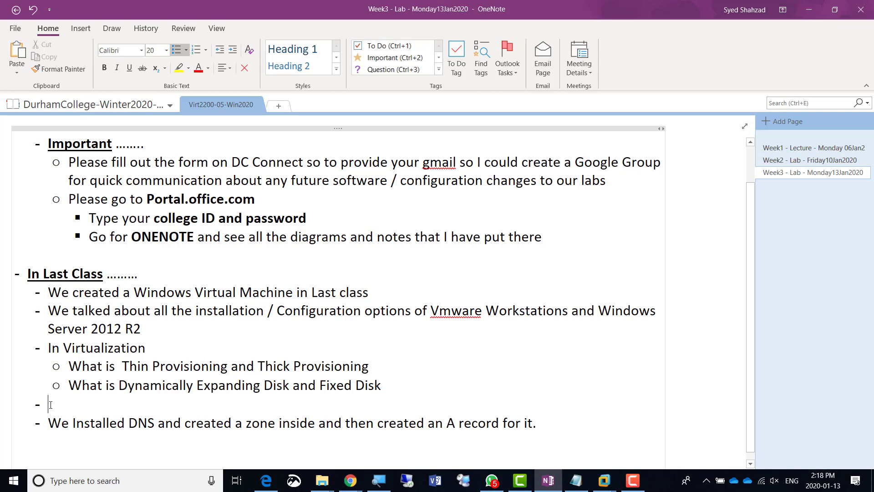
- Fill the empty bullet under In Last Class with "We gave static IP to our Windows Server2012 r2"
text(We ha)
key(BackSpace)
key(BackSpace)
text(gave static IP to )
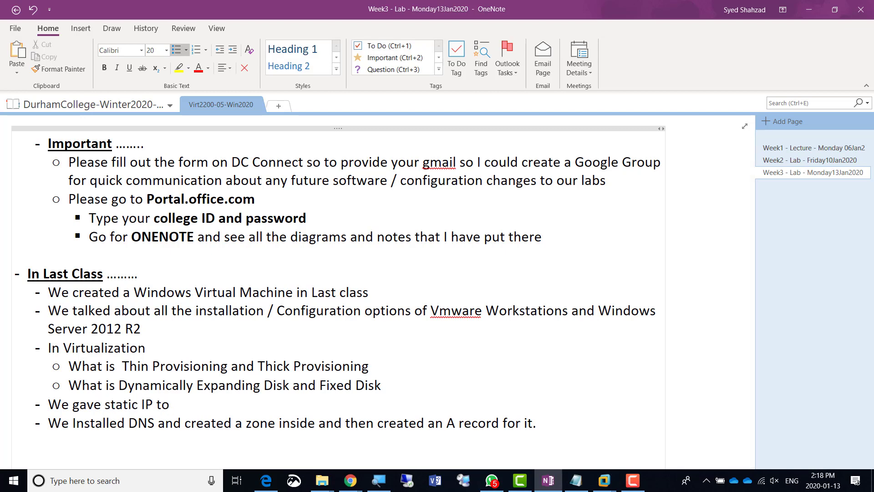
text(our Windows Srer)
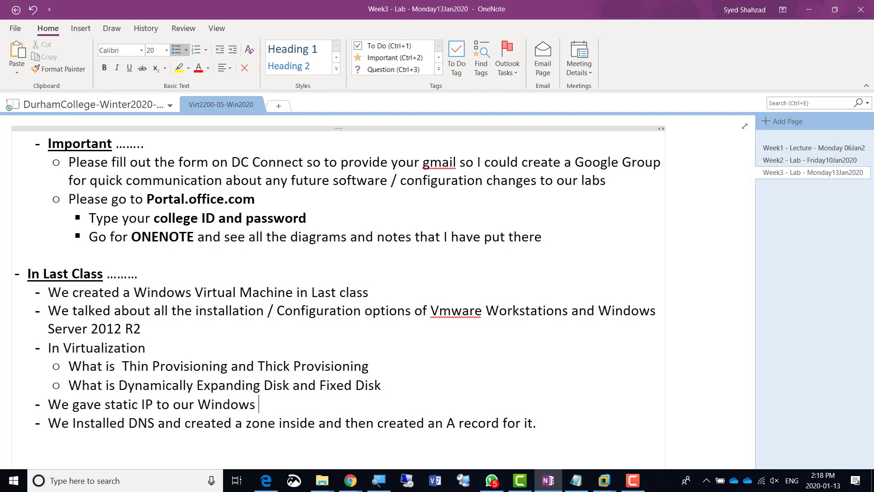
key(BackSpace)
key(BackSpace)
key(BackSpace)
text(erver2012 r2)
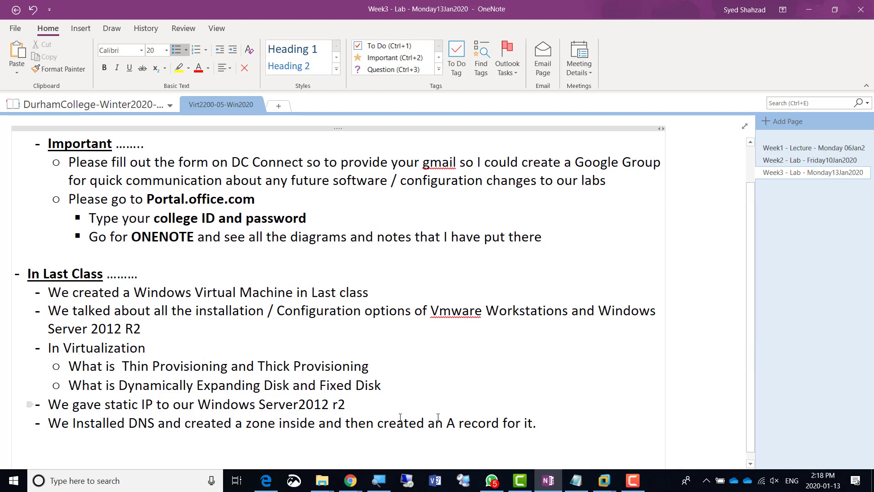
- Add a bullet reading "Next Steps --" after the DNS installation bullet
click(540, 427)
key(Return)
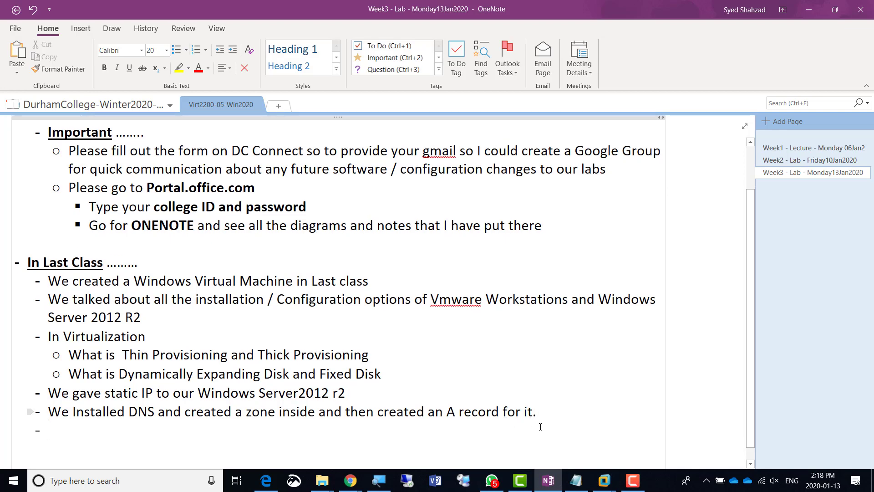
text(Next)
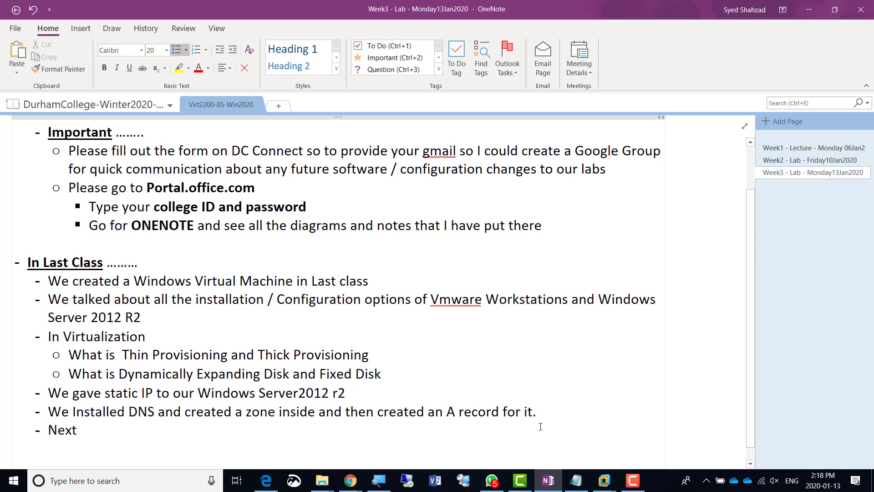
text( Steps --)
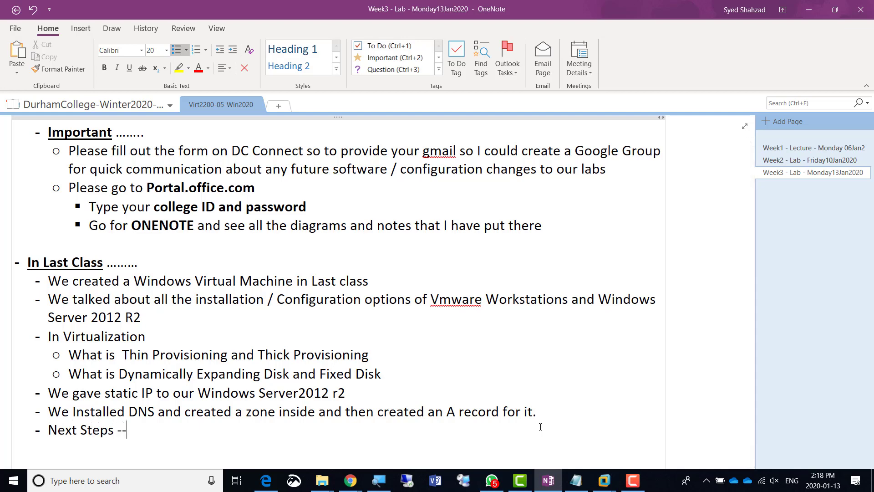
- Add an indented sub-bullet under Next Steps reading "We need to install Hyper-V"
key(Return)
key(Tab)
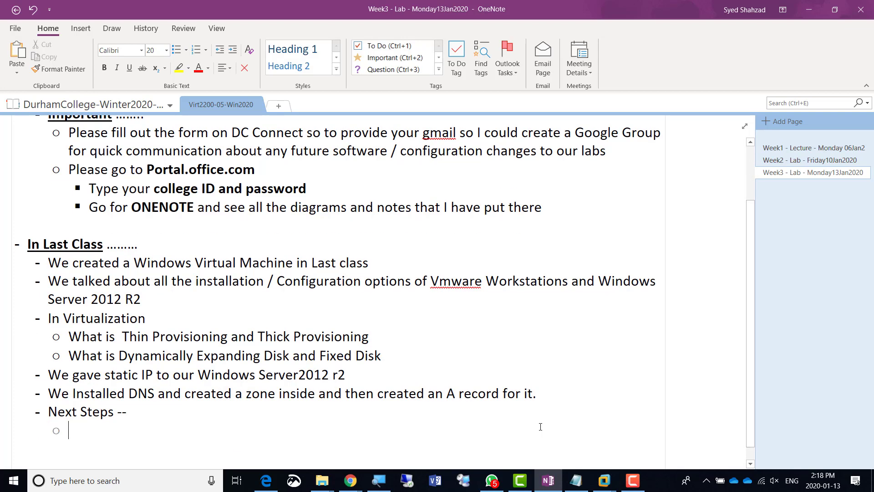
text(We need to install H)
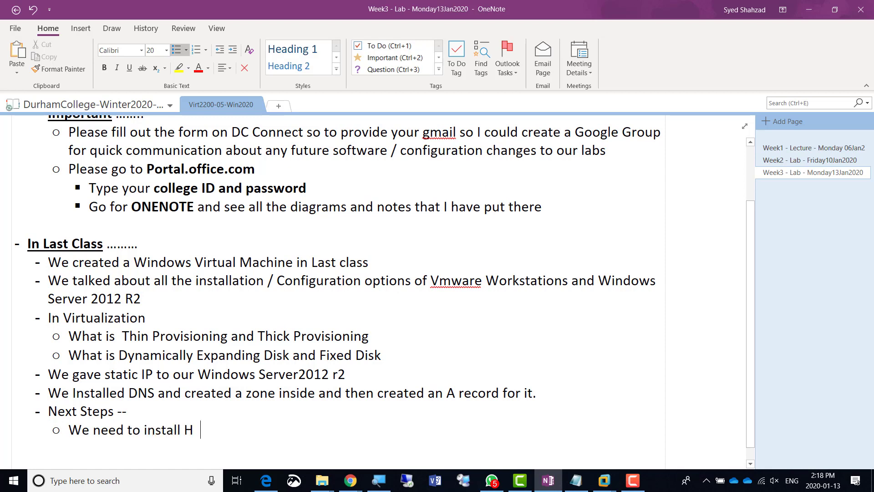
key(BackSpace)
text(yper-V)
- Insert a sub-bullet above the Hyper-V one reading "We should have a working DNS and DHCP"
key(Up)
key(Left)
key(Left)
key(Left)
key(Left)
key(Left)
key(Left)
key(Left)
key(Left)
key(Right)
key(Right)
key(Right)
key(Right)
key(Right)
key(Right)
key(Right)
key(Right)
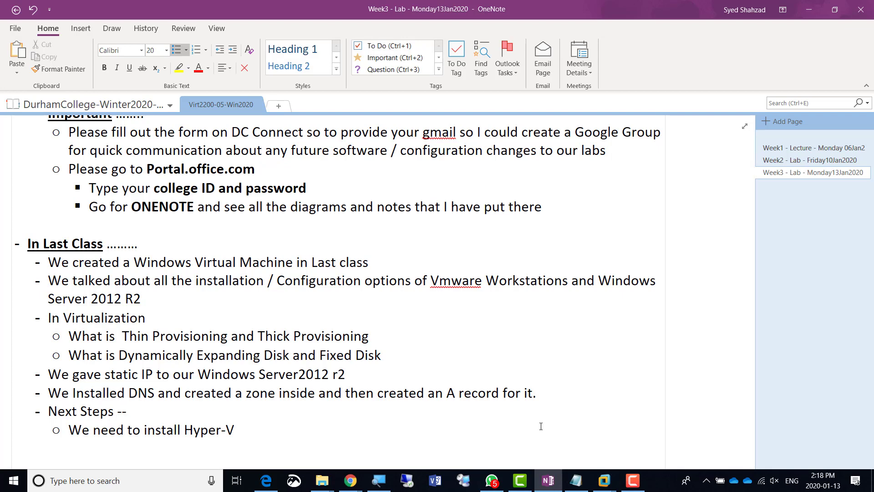
key(Return)
key(Tab)
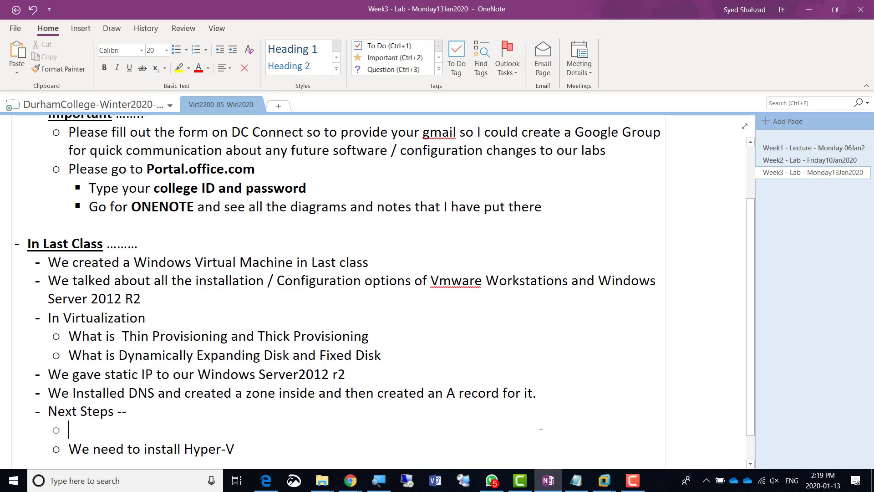
text(We should have w)
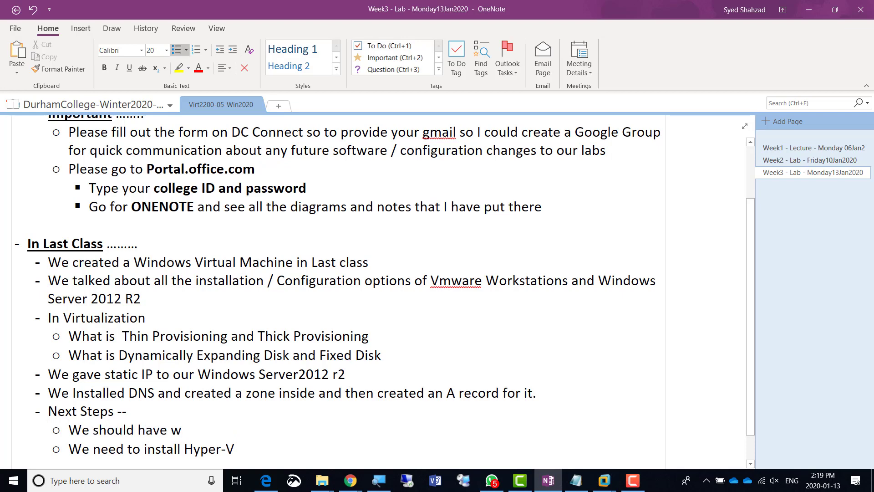
key(BackSpace)
text(a wo)
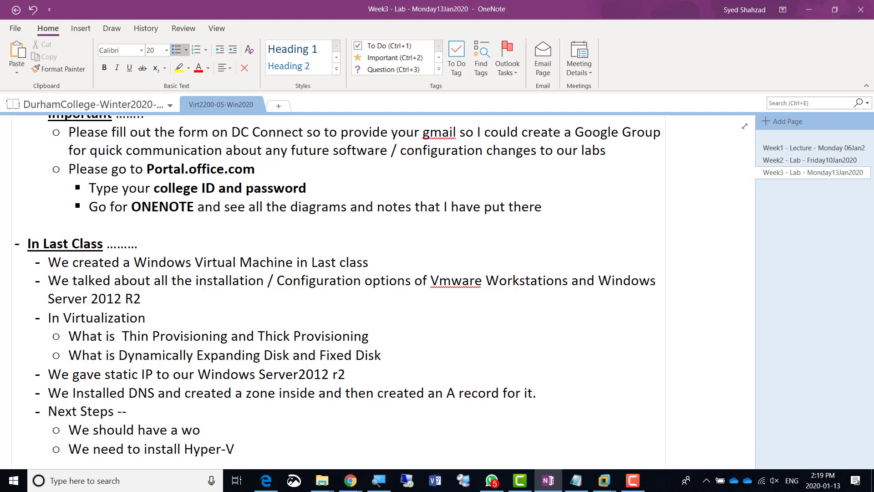
text(rking DNS and DHCP)
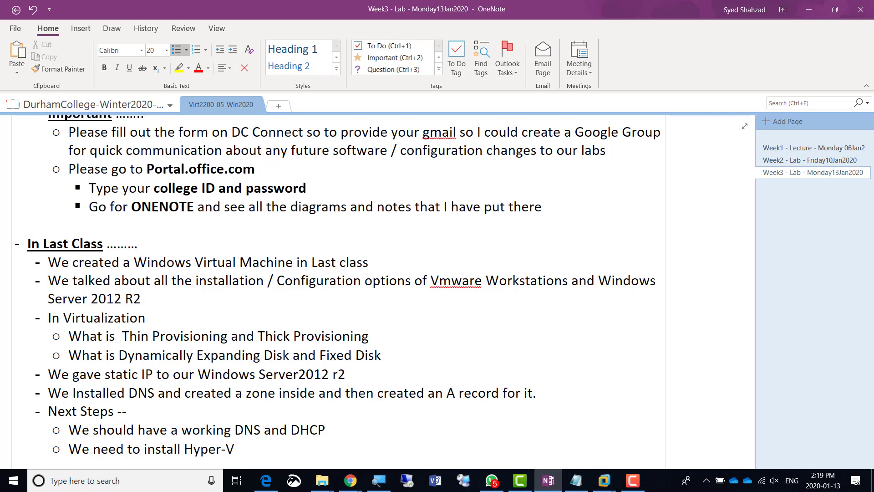
- Add a nested bullet under the Hyper-V item reading "We need to two NICs"
scroll(541, 426, down, 1)
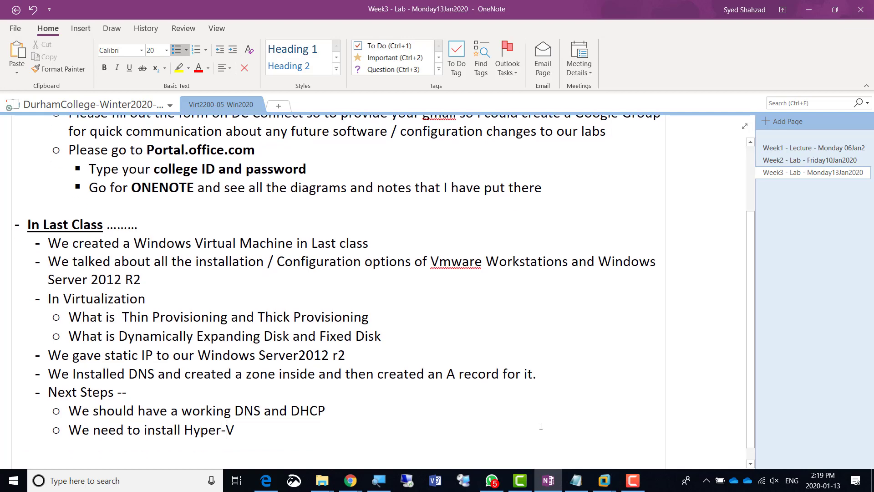
click(541, 426)
key(Return)
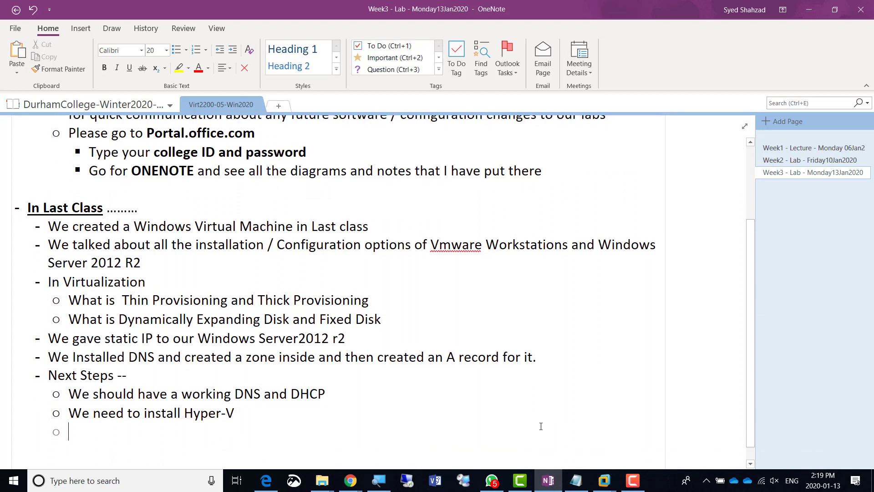
key(Tab)
text(We need to)
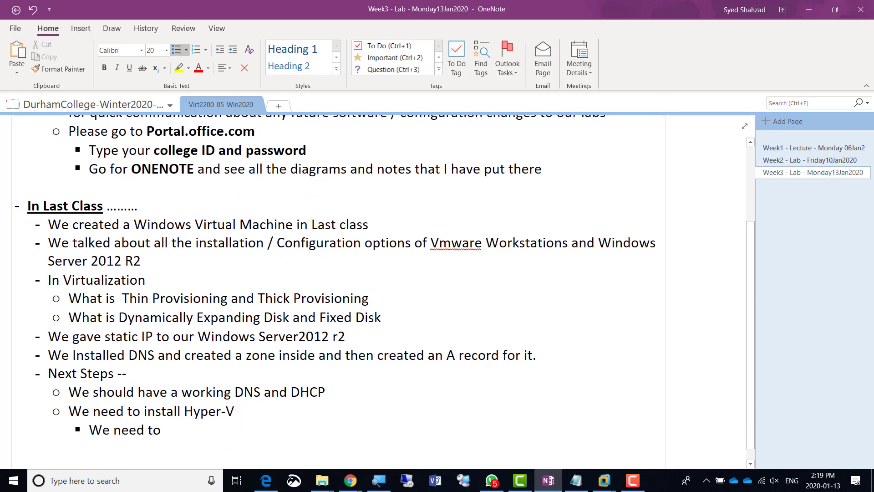
text( two NICs)
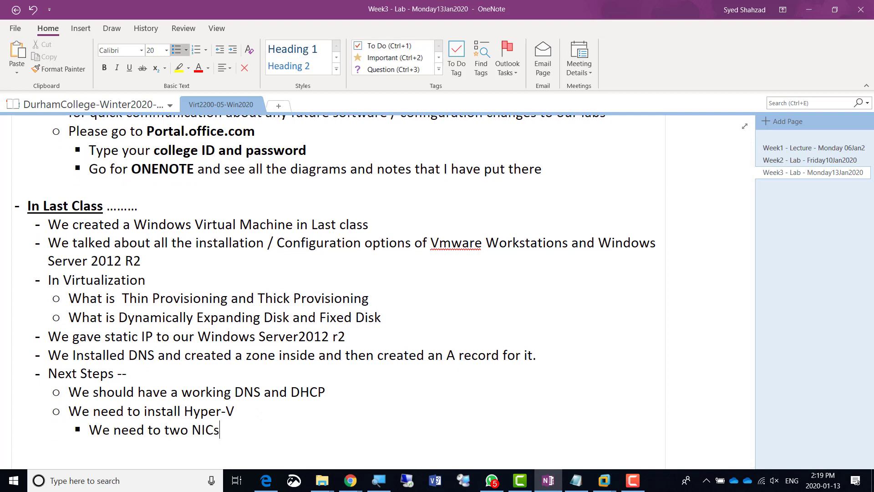
- Add another nested bullet under the Hyper-V item reading "What is the option of Live Migration of VMs"
key(Return)
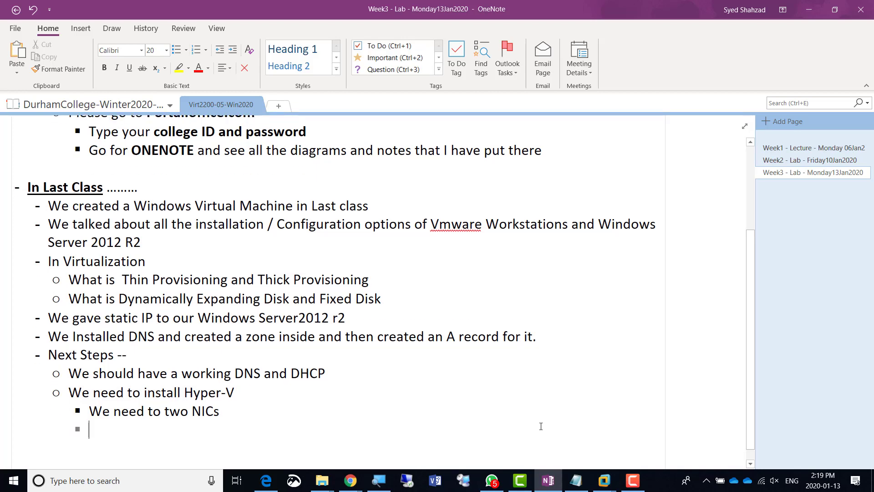
text(What is the )
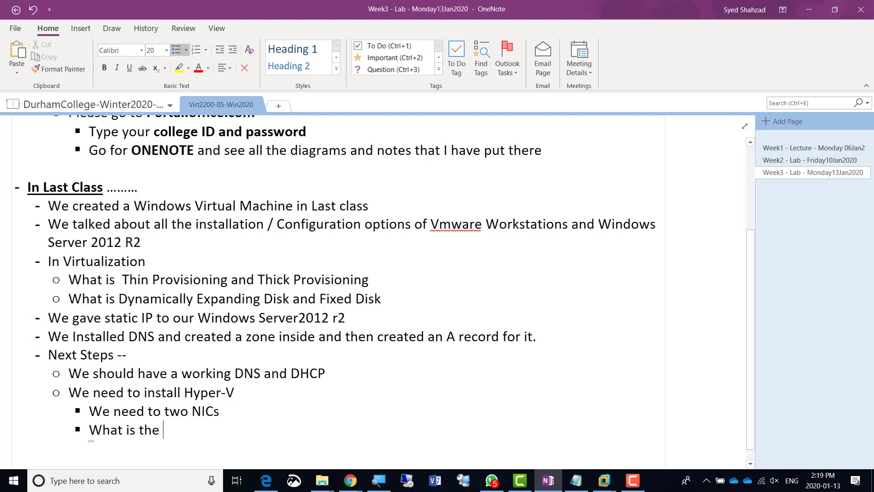
text(option of Live Migration )
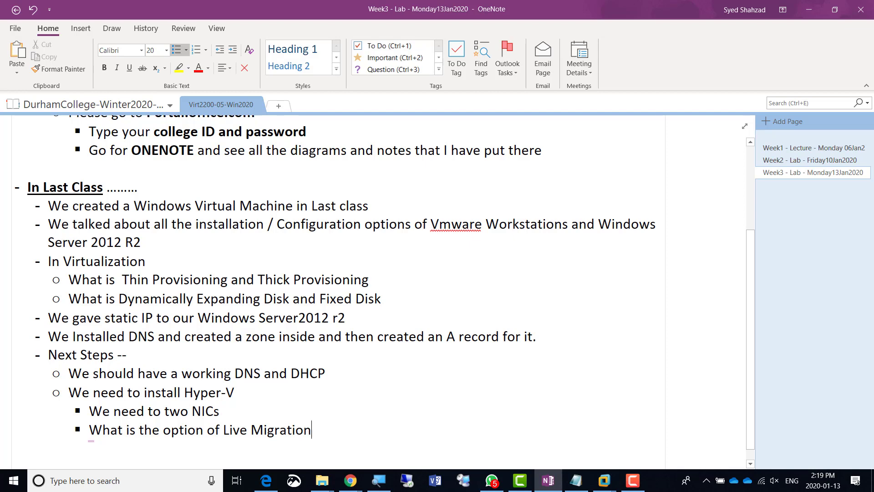
text(of VMs)
key(XF86AudioRaiseVolume)
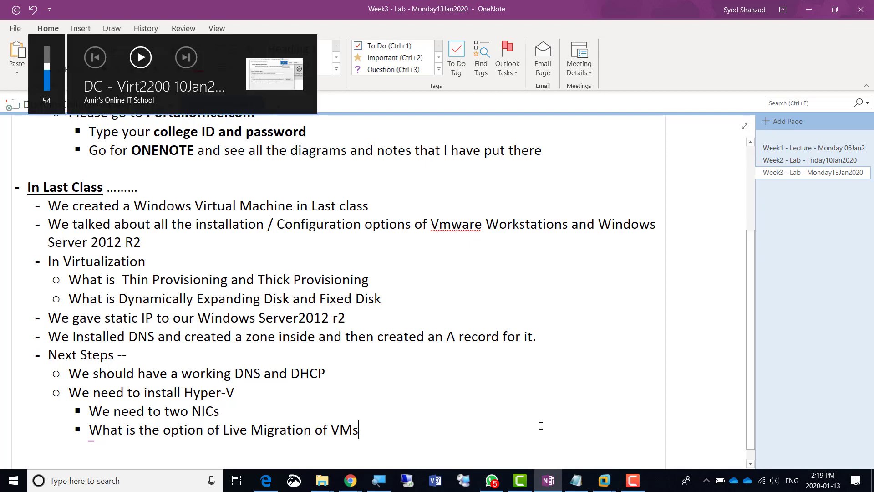
key(XF86AudioLowerVolume)
key(XF86AudioLowerVolume)
key(XF86AudioLowerVolume)
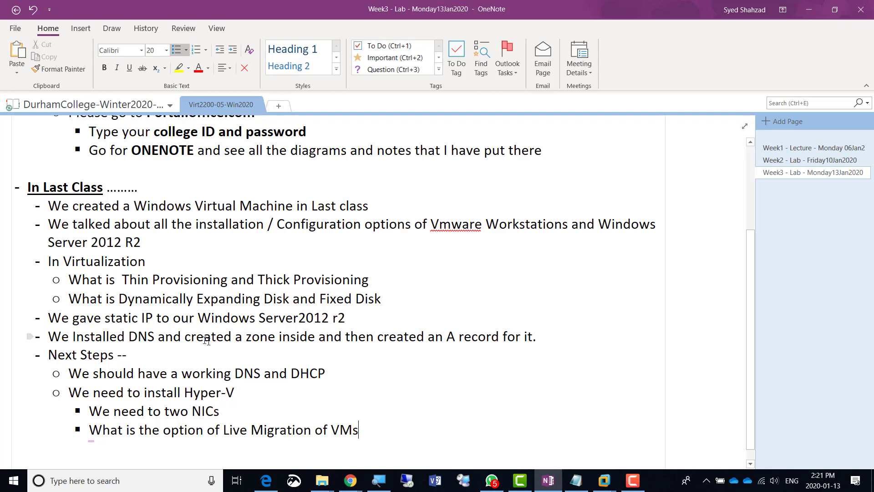
- Highlight DNS and then DHCP in the first Next Steps sub-bullet to point them out
double_click(239, 373)
mouse_move(239, 373)
mouse_down()
mouse_move(217, 372)
mouse_move(235, 373)
mouse_up()
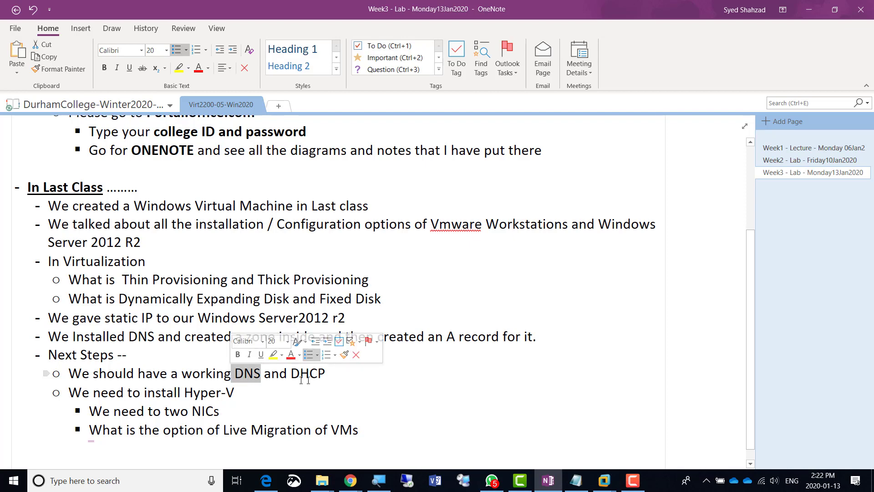
drag(325, 374, 287, 373)
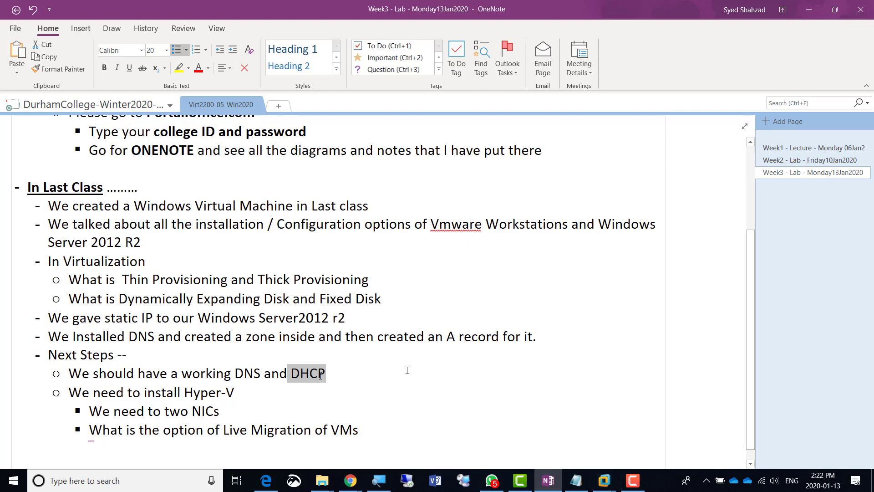
- Switch to VMware Workstation and resume the suspended Windows Server 2012 virtual machine for Virt2200-10Jan20
mouse_move(604, 478)
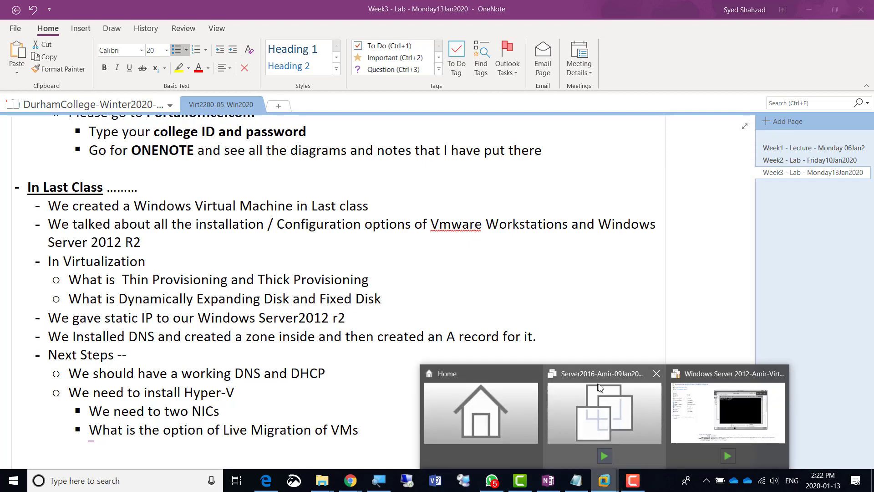
click(728, 416)
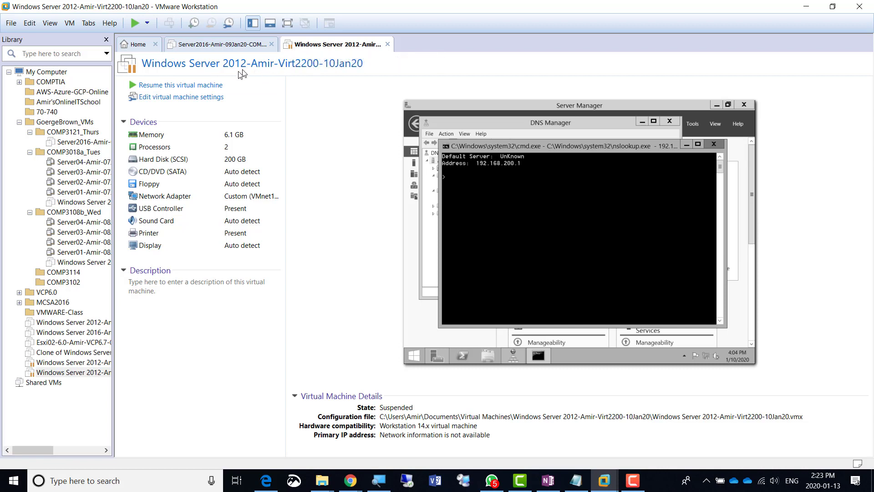
click(188, 86)
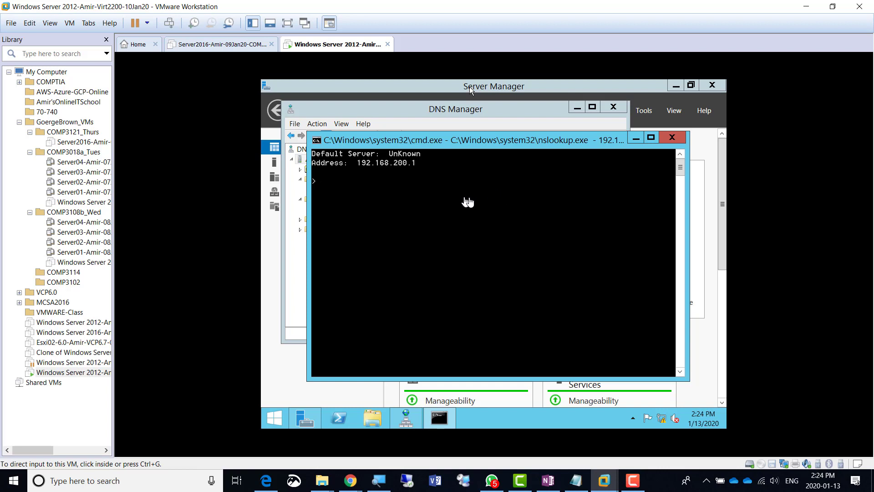
- Close the nslookup command window and DNS Manager in the virtual machine, leaving the Server Manager dashboard open
click(672, 138)
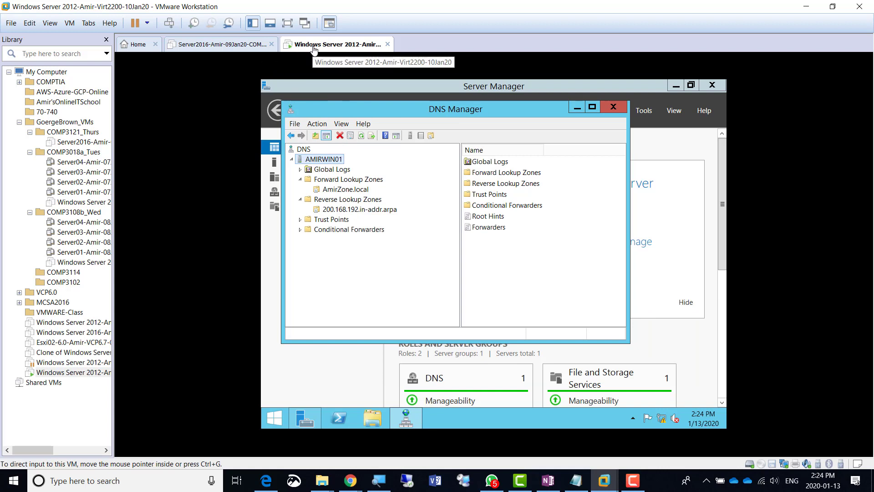
click(613, 108)
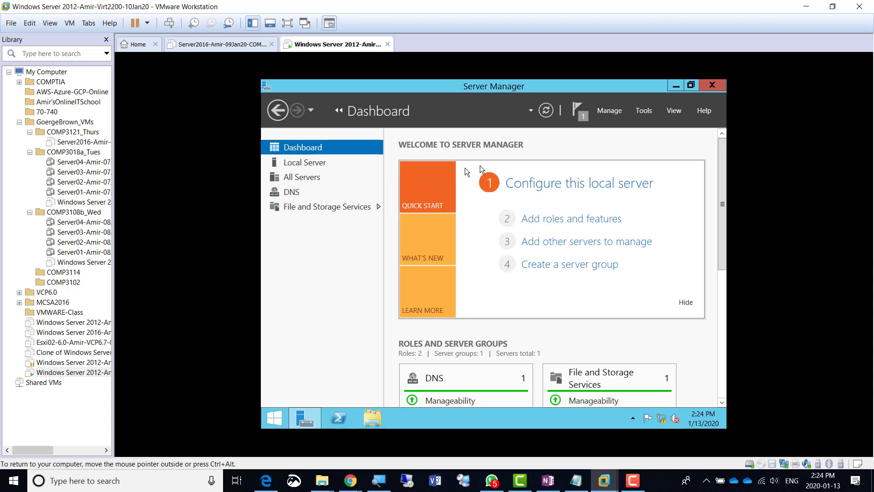
click(644, 111)
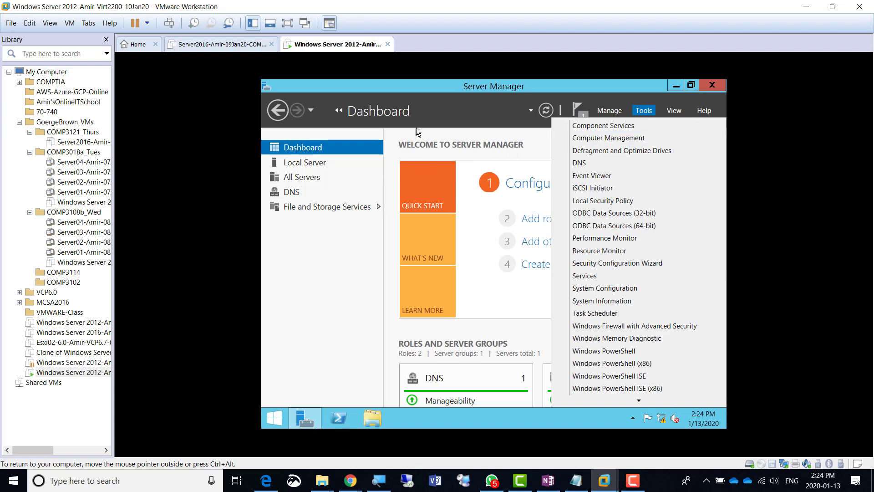
click(318, 252)
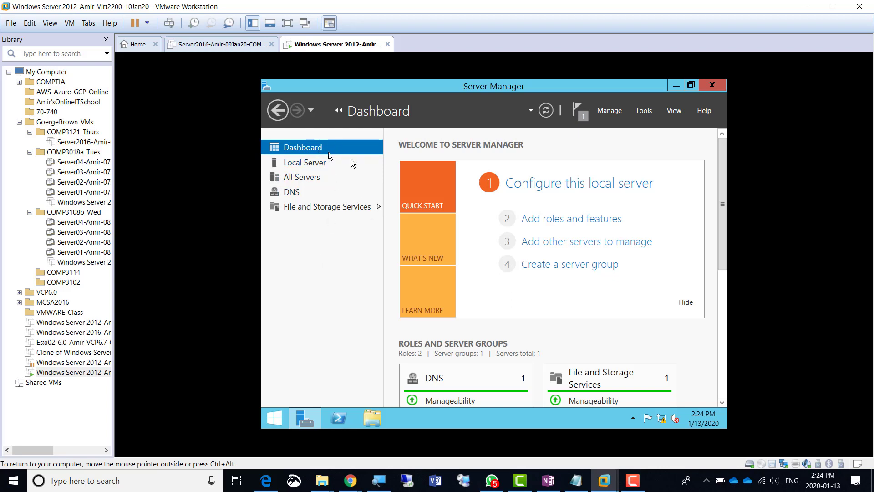
- Start the Add Roles and Features Wizard and continue with role-based or feature-based installation to the destination server selection
click(573, 220)
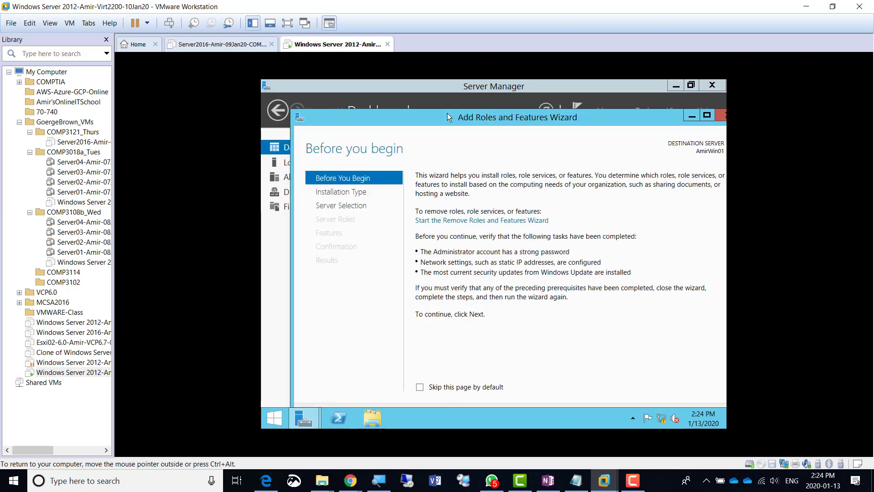
drag(447, 113, 424, 80)
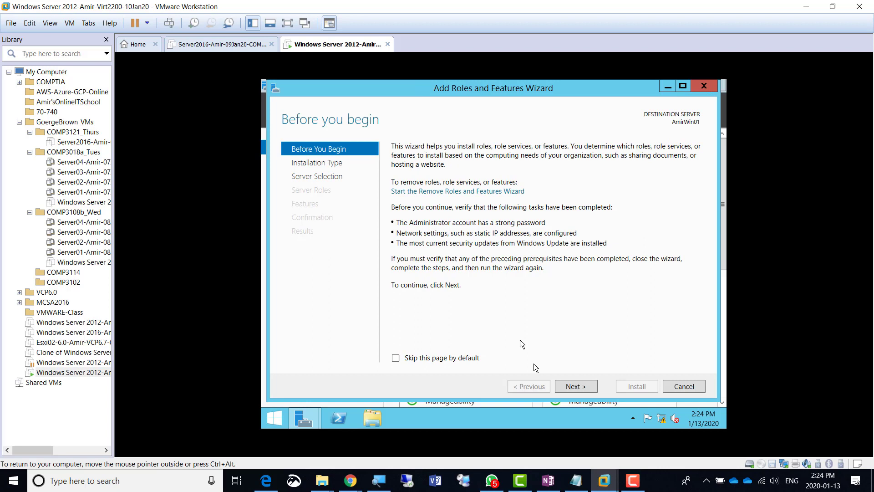
click(581, 386)
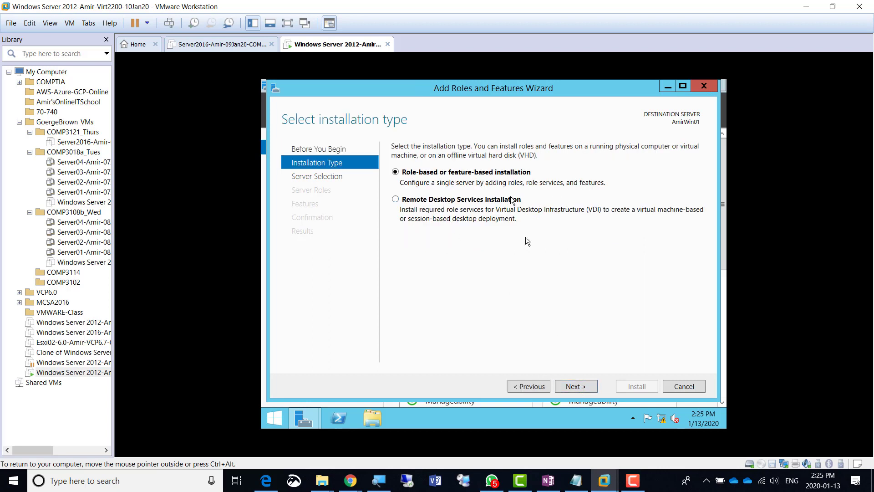
click(576, 386)
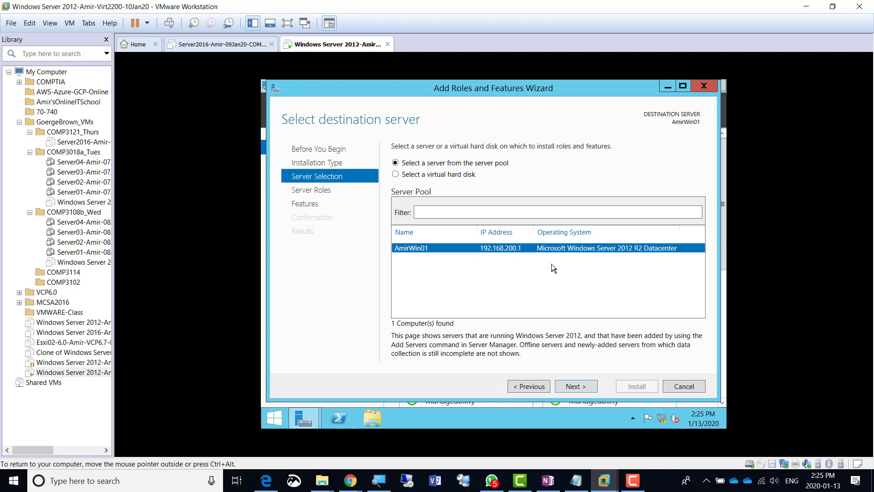
- Keep the selected destination server and choose the DHCP Server role, adding its required DHCP Server Tools
key(super+plus)
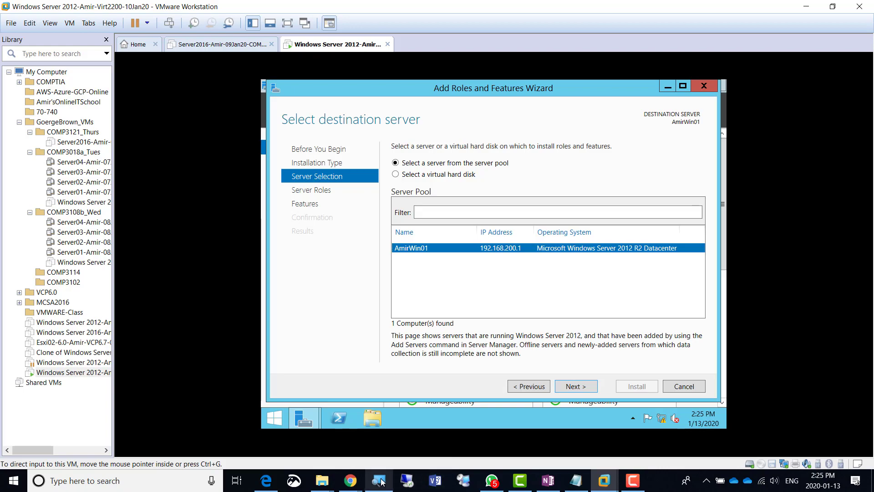
click(439, 263)
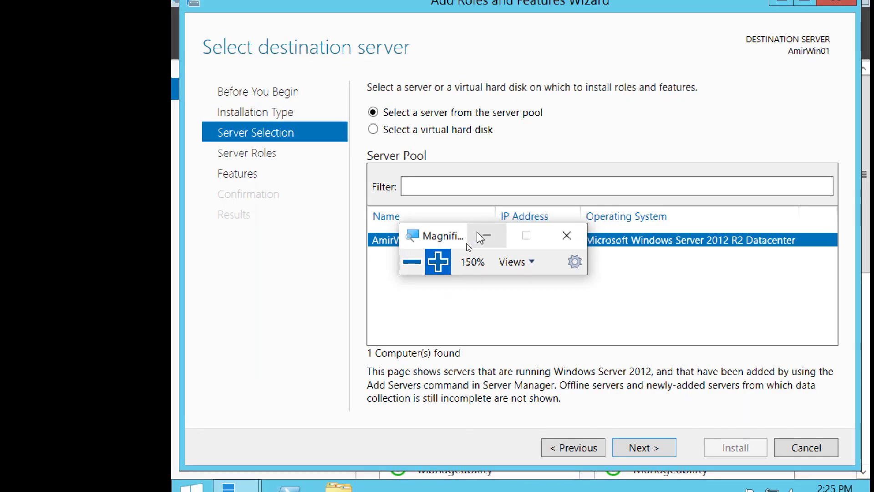
click(655, 442)
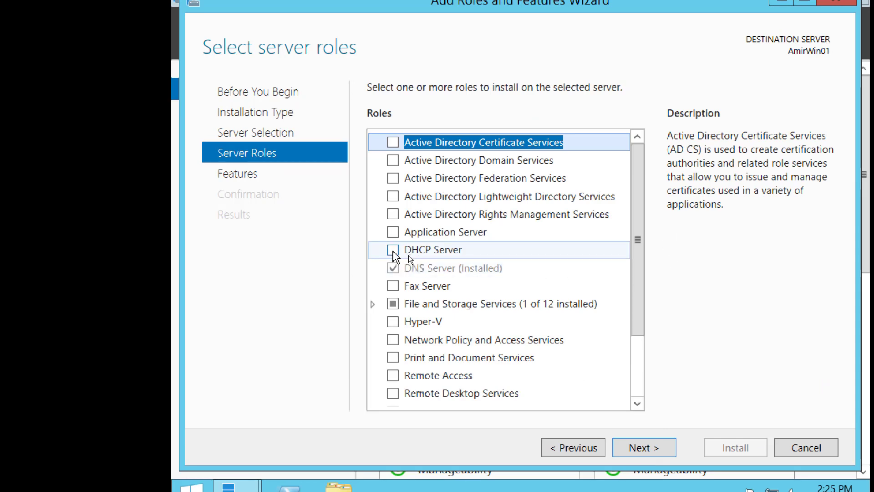
click(393, 253)
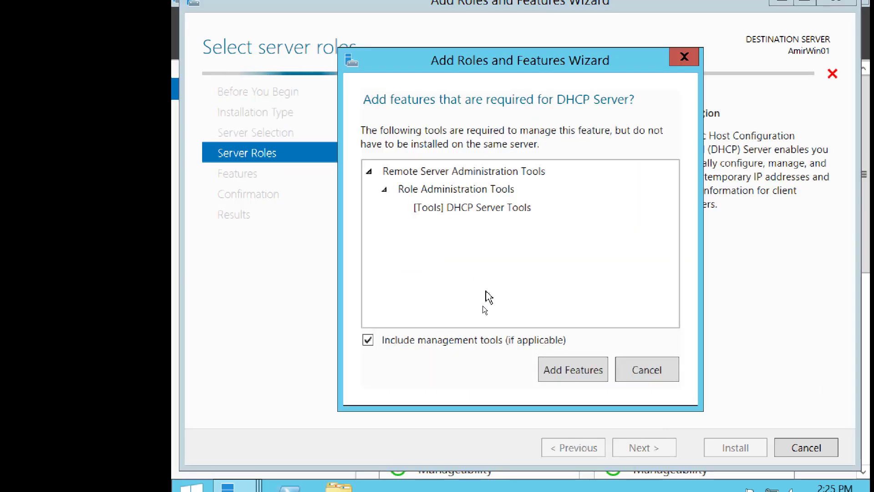
click(573, 376)
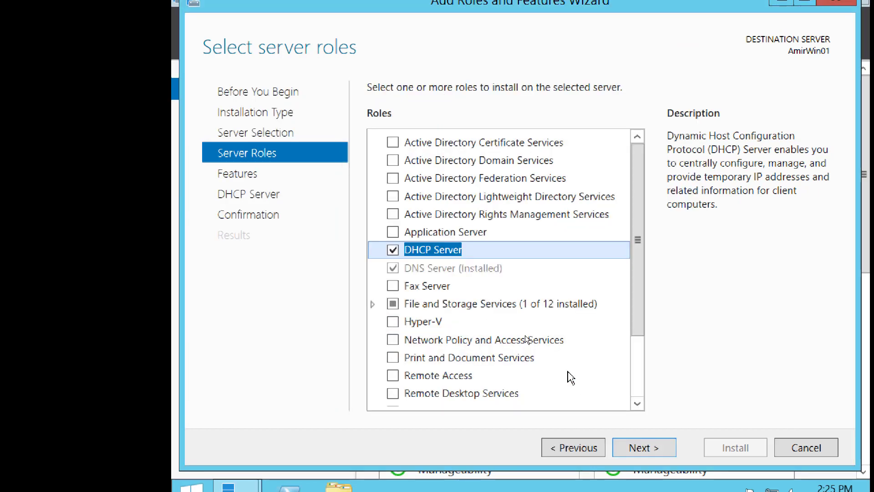
- Accept the default features, allow automatic restart of the destination server if required, and start the DHCP Server installation
click(648, 451)
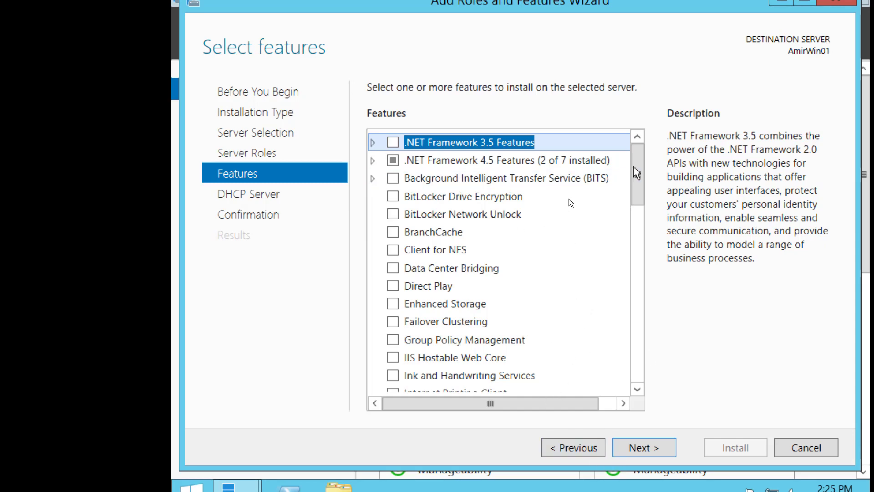
click(637, 444)
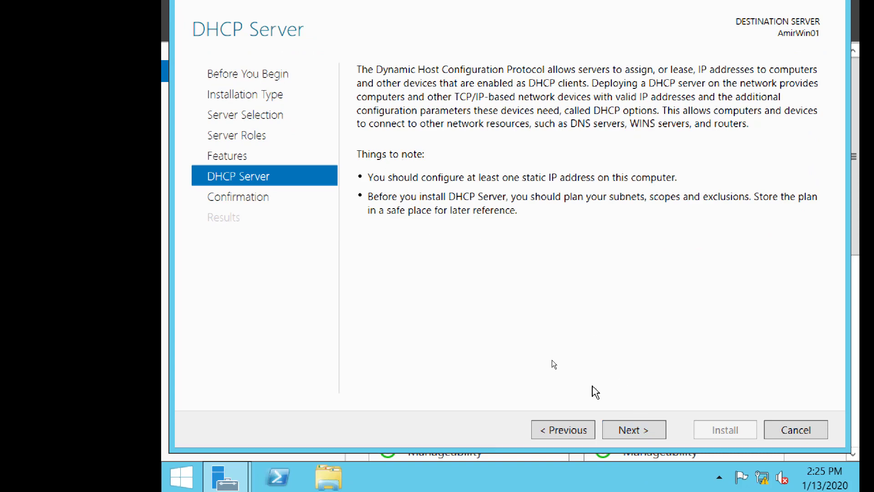
click(627, 430)
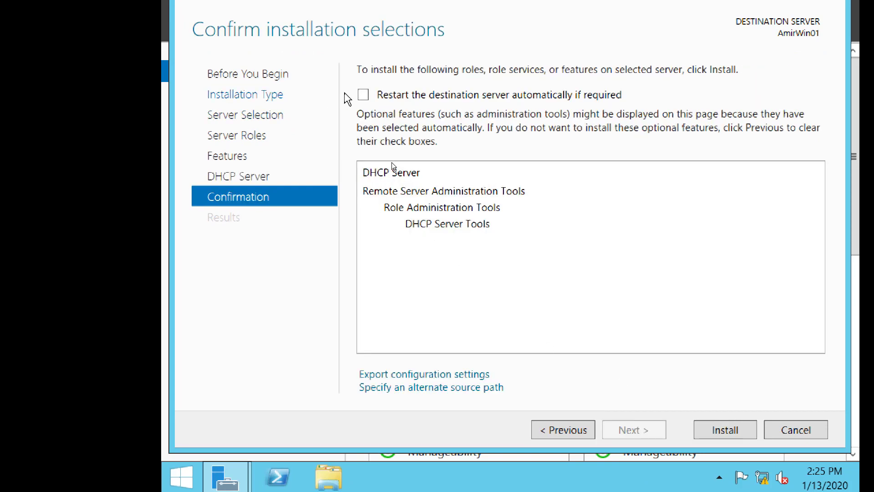
click(363, 95)
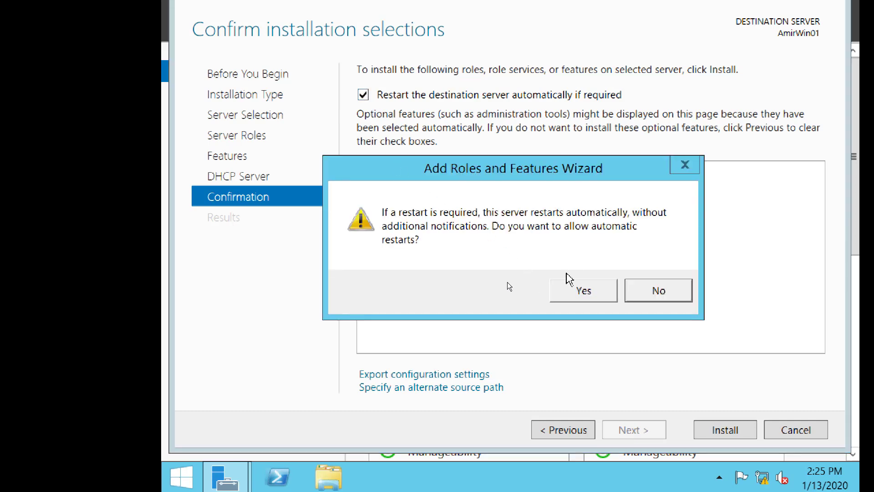
click(583, 292)
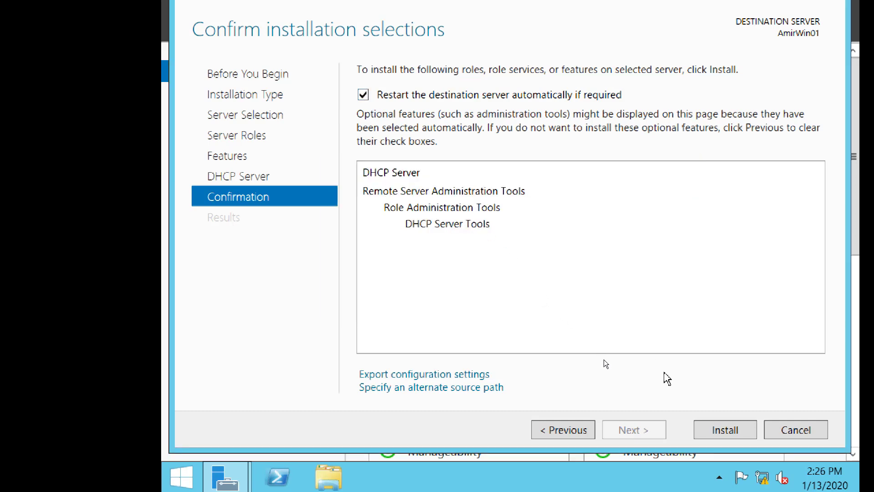
click(725, 431)
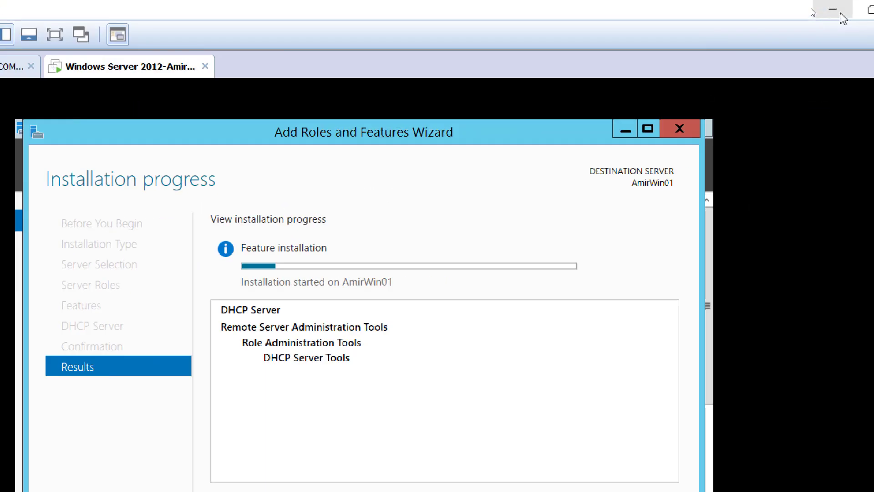
- Minimize VMware Workstation, return the screen magnification to 100%, and open Paint with a blank canvas
click(833, 10)
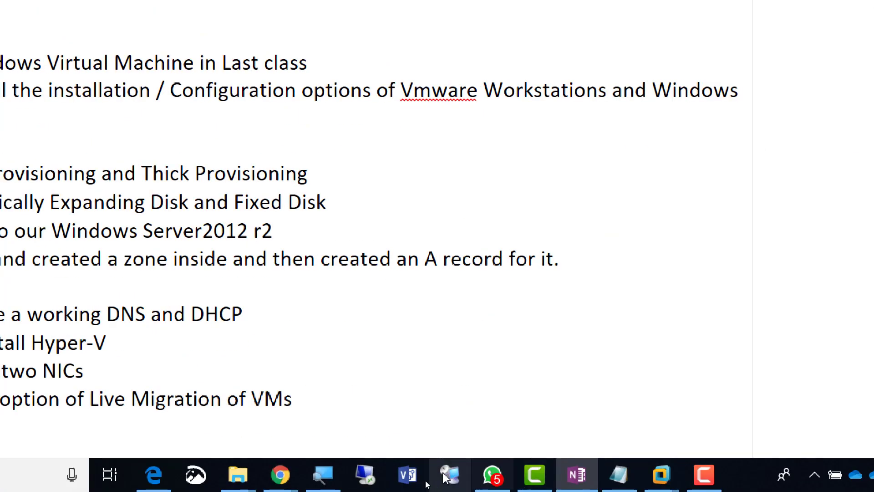
click(323, 475)
click(411, 276)
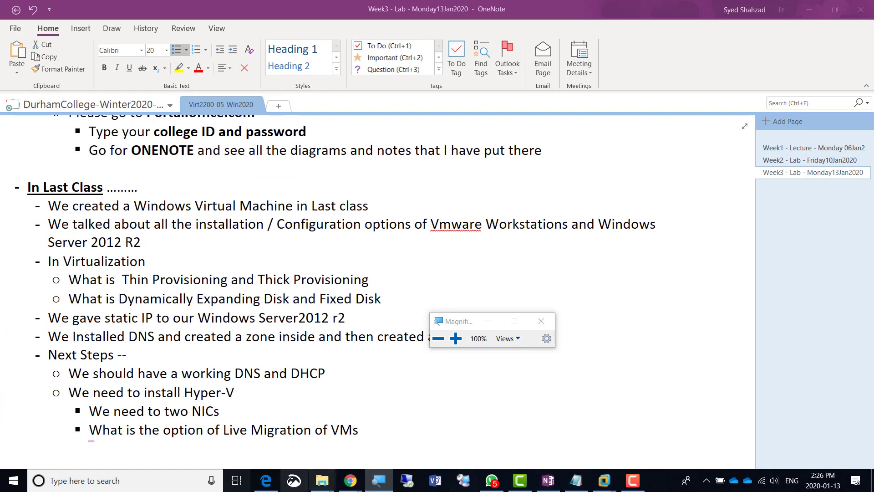
click(164, 484)
text(msp)
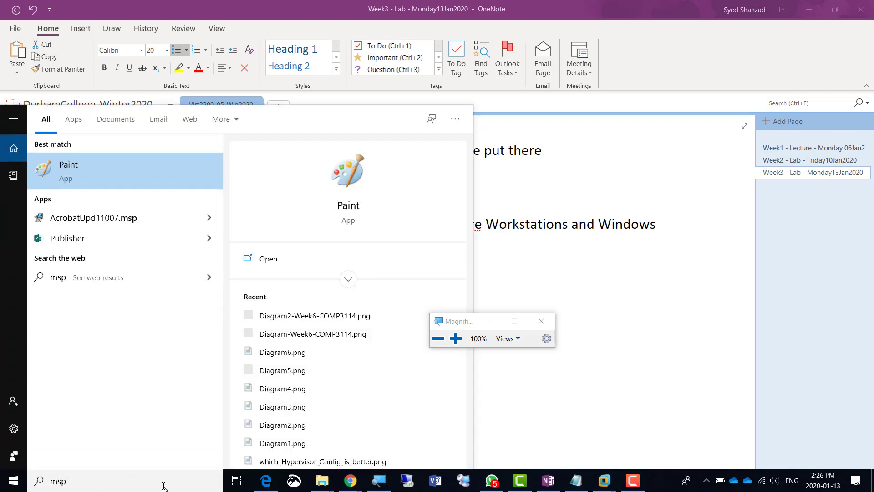
click(102, 170)
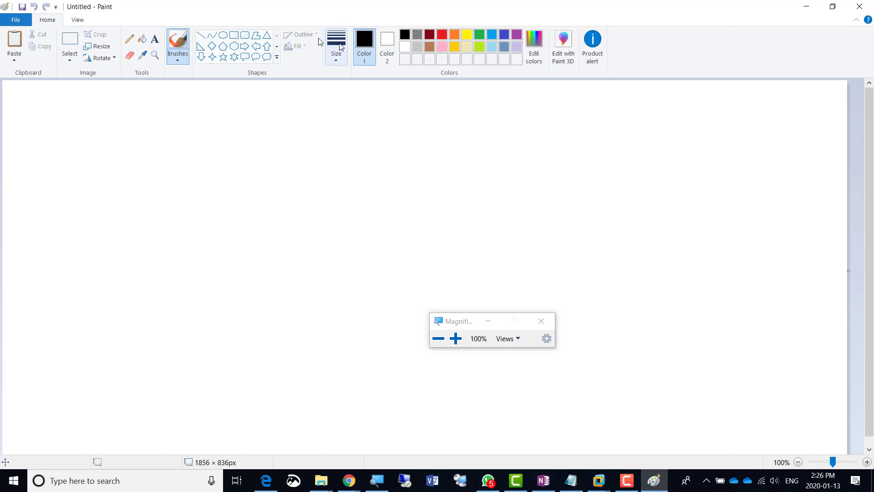
- Draw a rectangle about 690 × 658 px on the canvas and add the bold text "OS" inside it
click(234, 35)
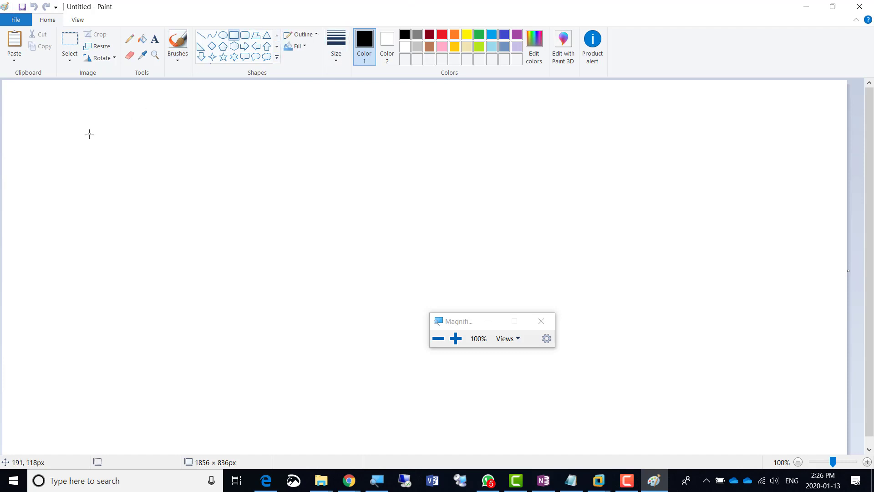
drag(89, 134, 404, 434)
click(155, 39)
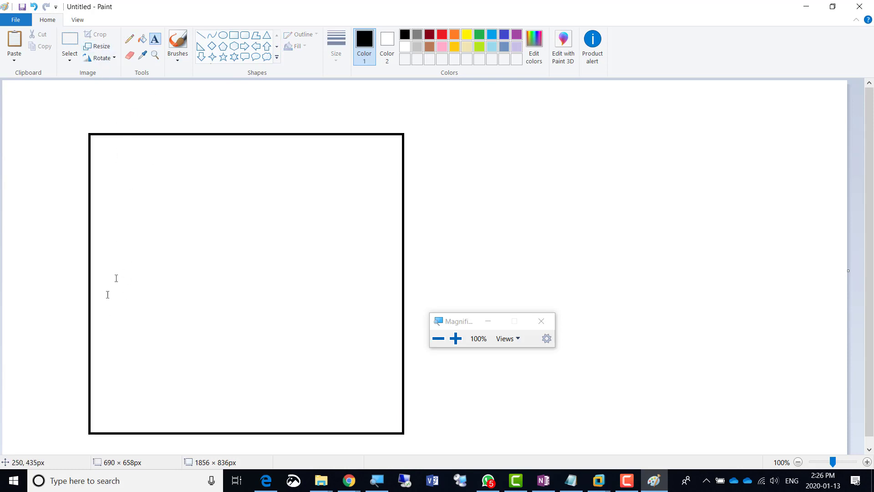
click(112, 313)
text(OS)
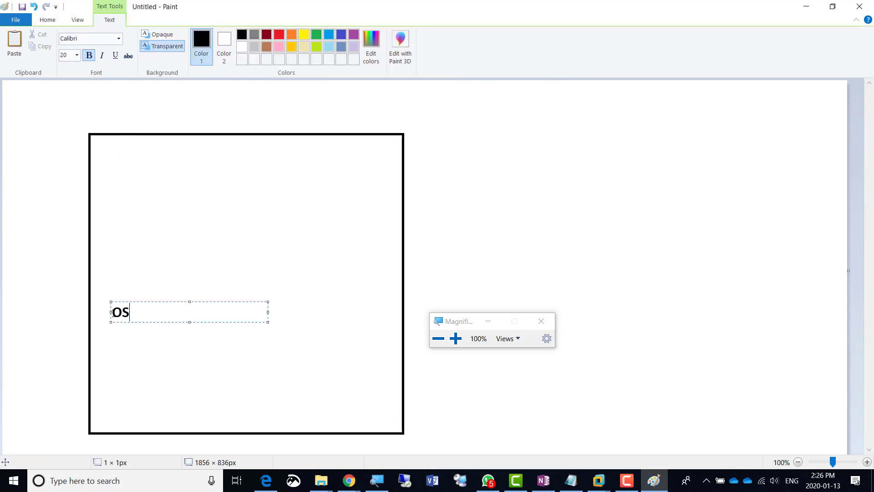
- Add the lines "VM1 - VM2" and "Hyper-V" above "OS" in the same text box
click(112, 313)
key(Return)
click(114, 314)
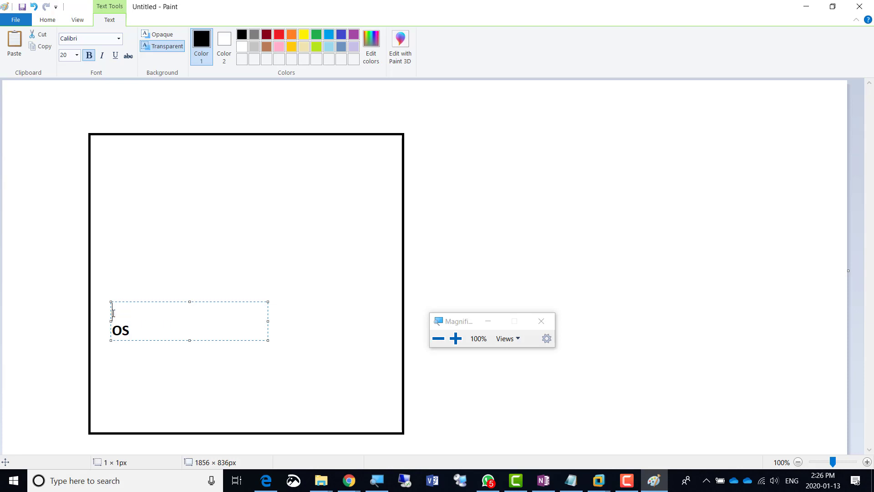
text(Hyper-V)
key(Left)
key(Left)
click(113, 313)
key(Return)
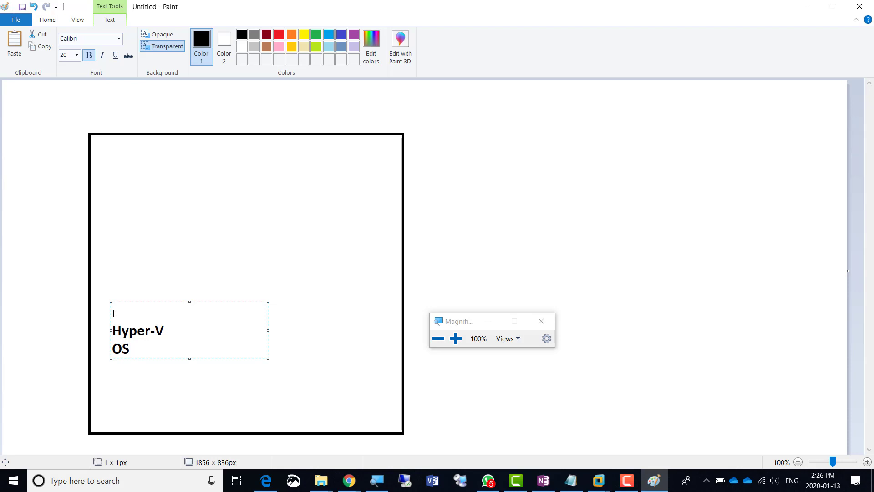
text(VM1 - VM2)
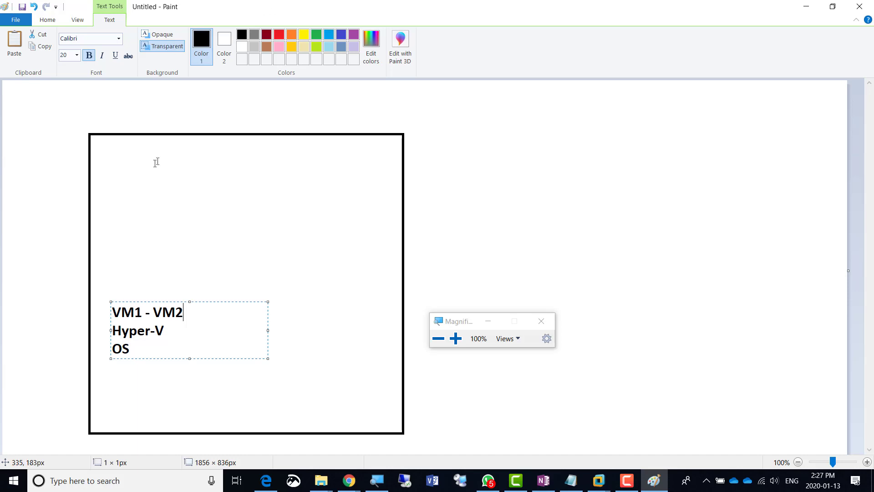
- Extend the OS line in the text box to read "OS - Windows Server 2012 R2"
click(158, 354)
text(- Windows Server)
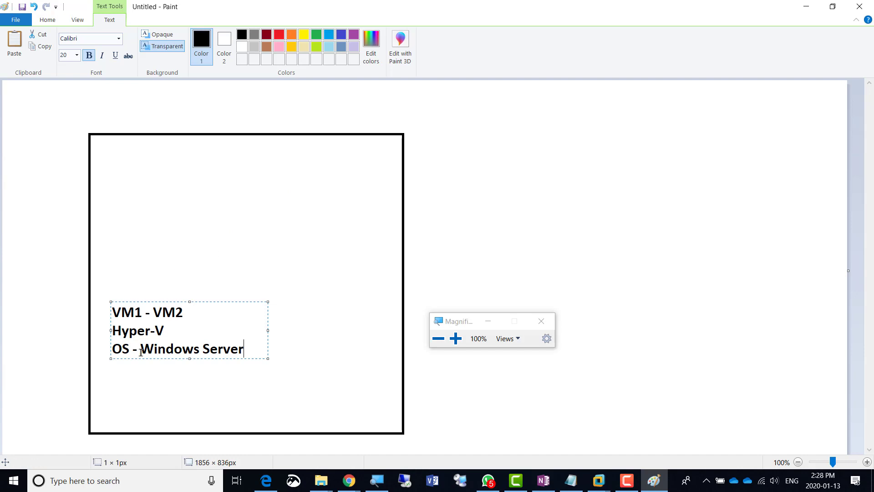
text(Server)
key(BackSpace)
key(BackSpace)
key(BackSpace)
key(BackSpace)
key(BackSpace)
key(BackSpace)
text(2012 R2)
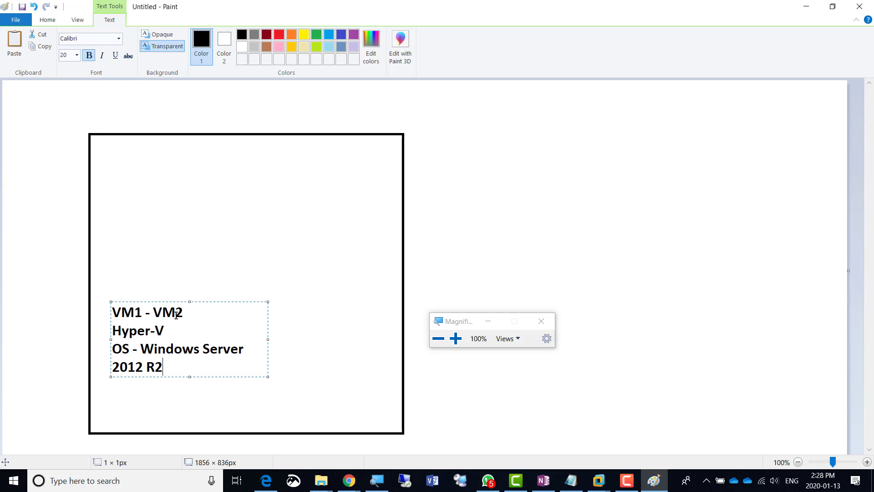
- Switch back to the Windows Server 2012 virtual machine and move the Add Roles and Features Wizard clear of Server Manager's notification flag
key(alt+Tab)
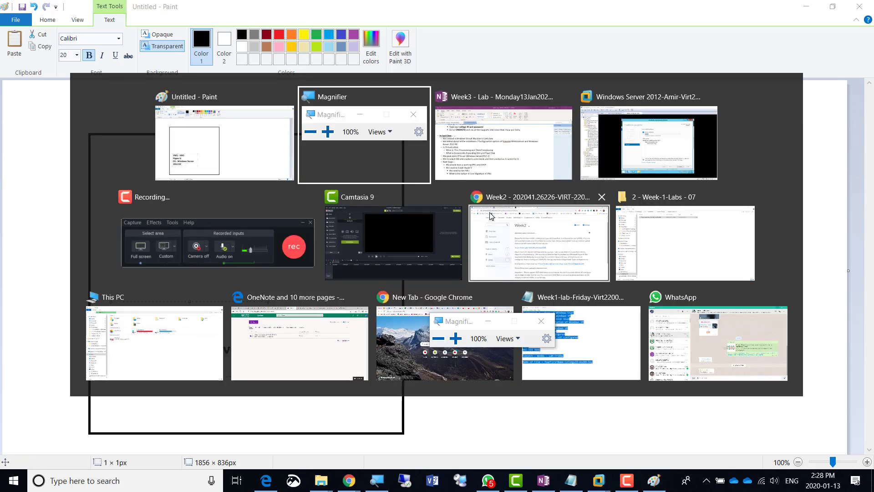
key(alt+Tab)
key(alt+Tab)
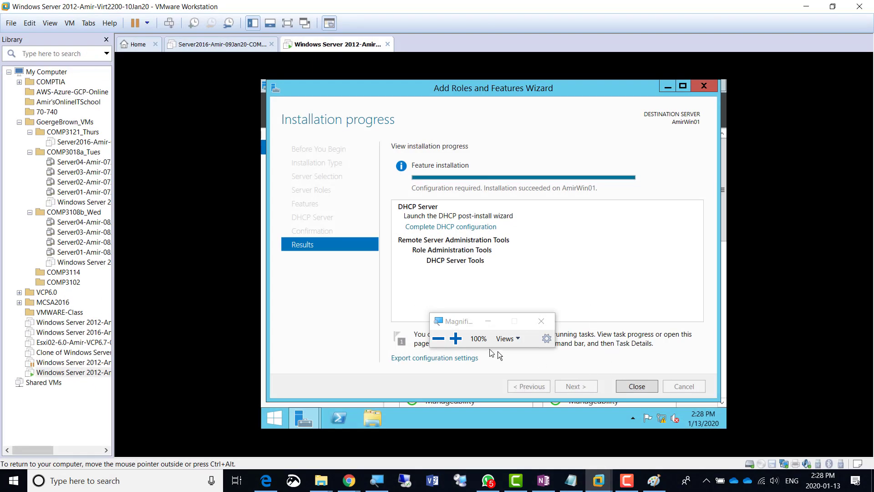
drag(471, 321, 757, 277)
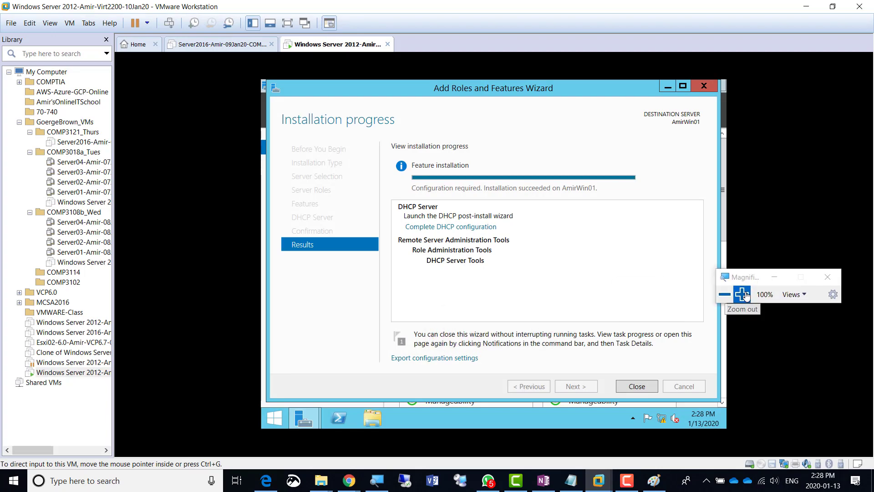
click(743, 295)
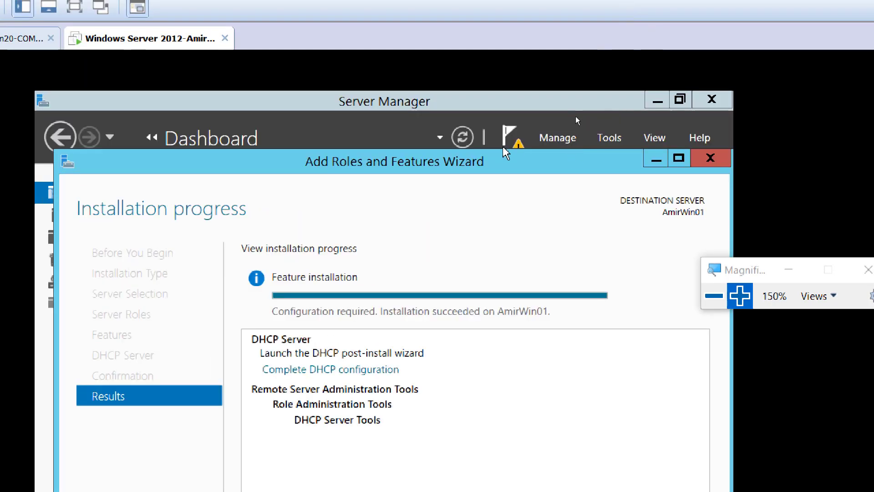
drag(515, 157, 523, 189)
click(518, 153)
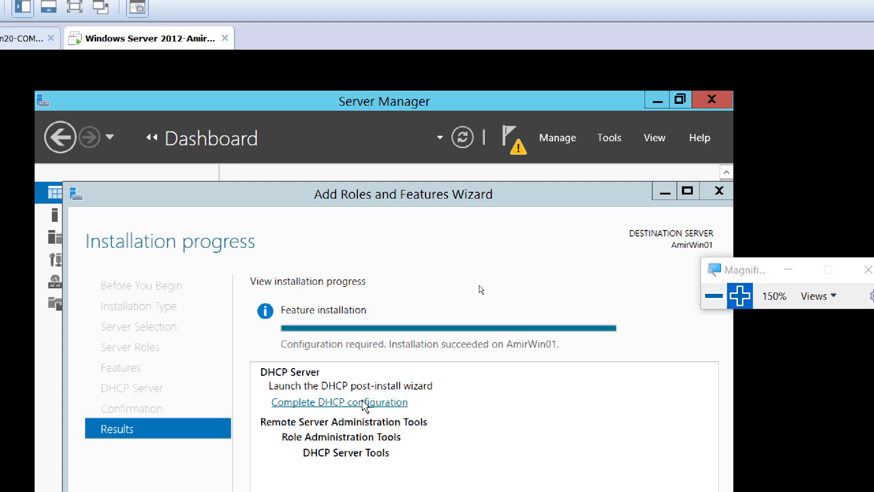
- Complete the DHCP post-install configuration by committing the DHCP Administrators and DHCP Users groups, and close both wizards
click(364, 402)
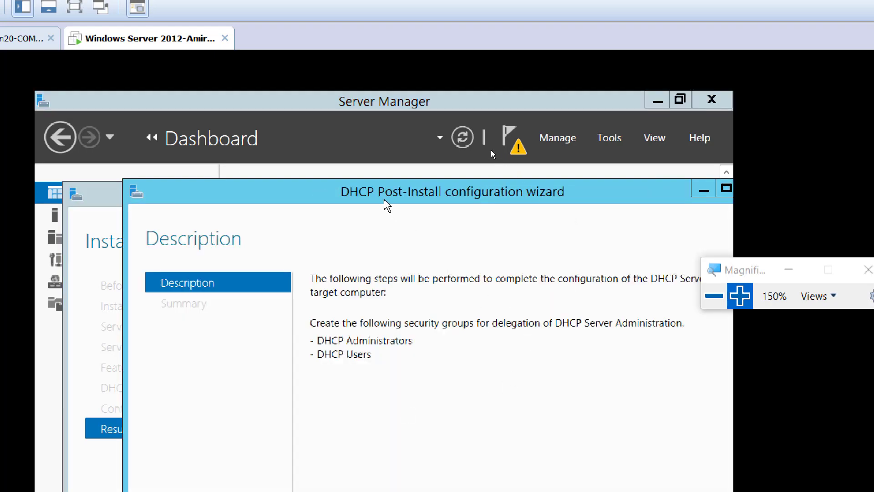
drag(385, 199, 337, 146)
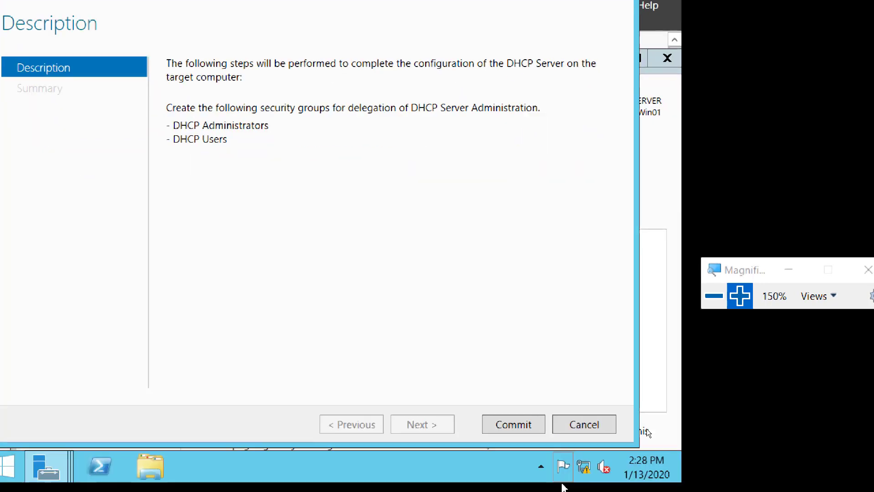
click(514, 428)
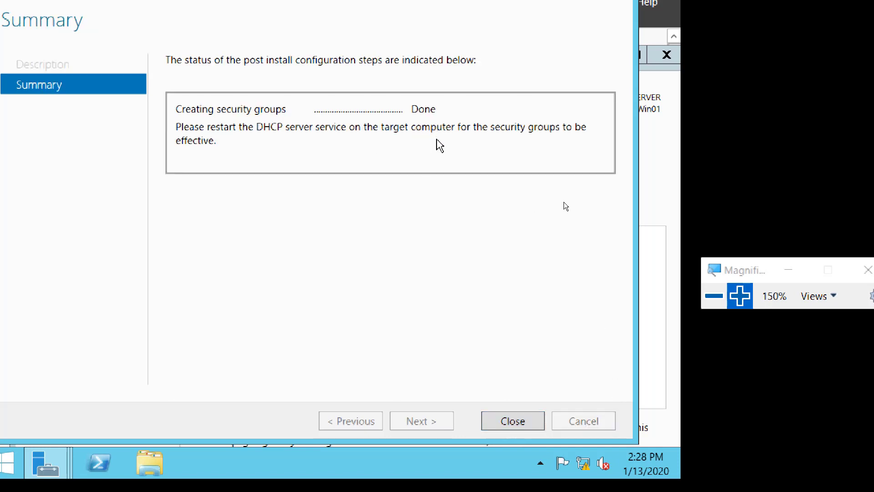
click(508, 425)
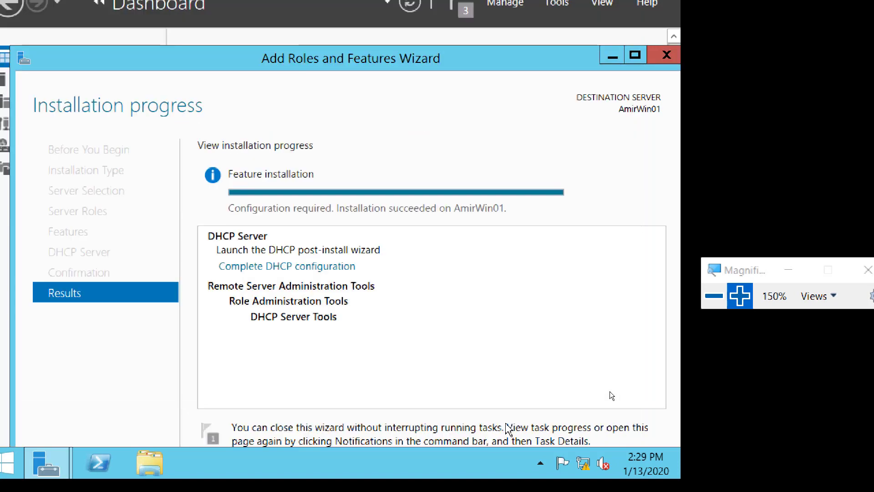
click(669, 56)
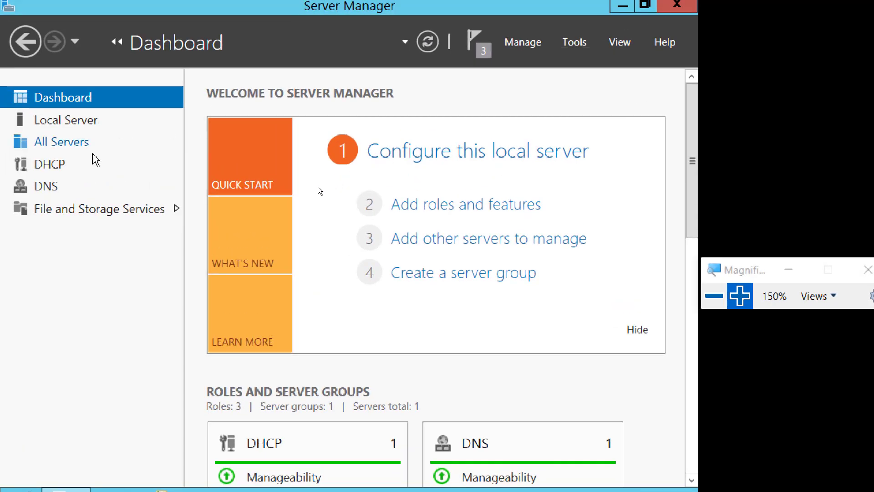
- Open DHCP Manager for the server listed on Server Manager's DHCP page and maximize its window
click(61, 168)
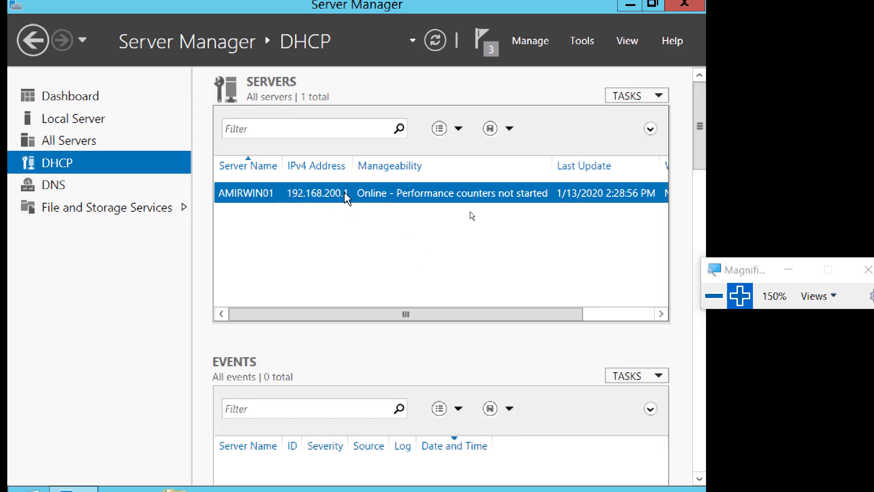
right_click(311, 195)
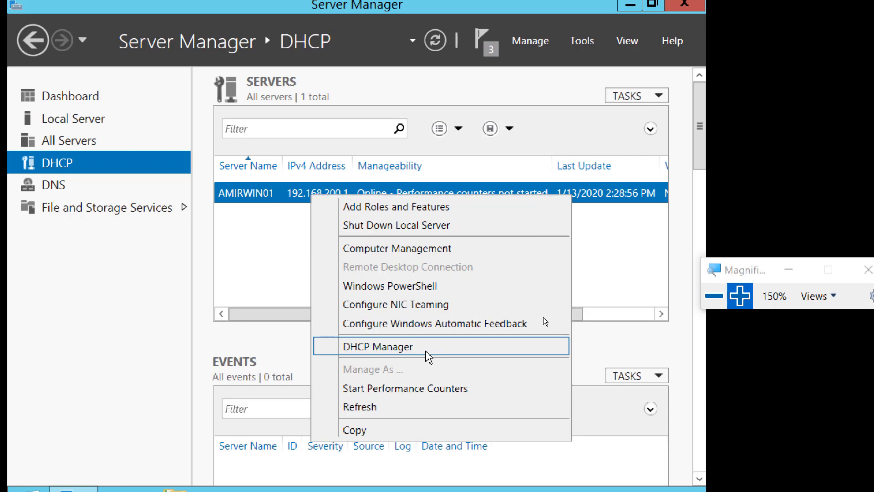
click(426, 354)
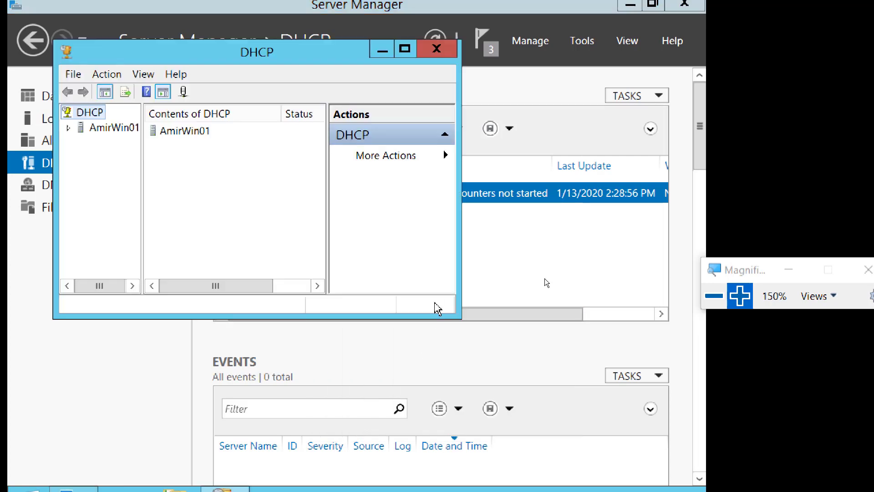
click(405, 49)
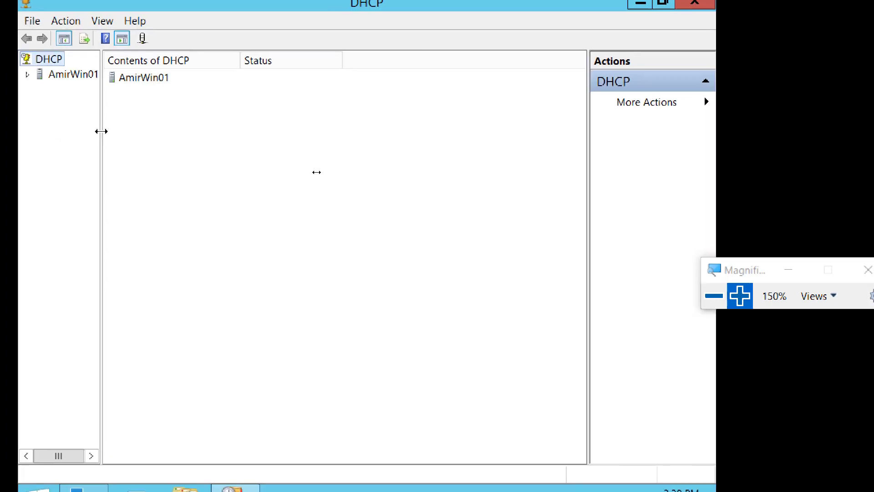
- Widen the DHCP console tree and expand the server and its IPv4 node to show their contents
drag(99, 133, 203, 111)
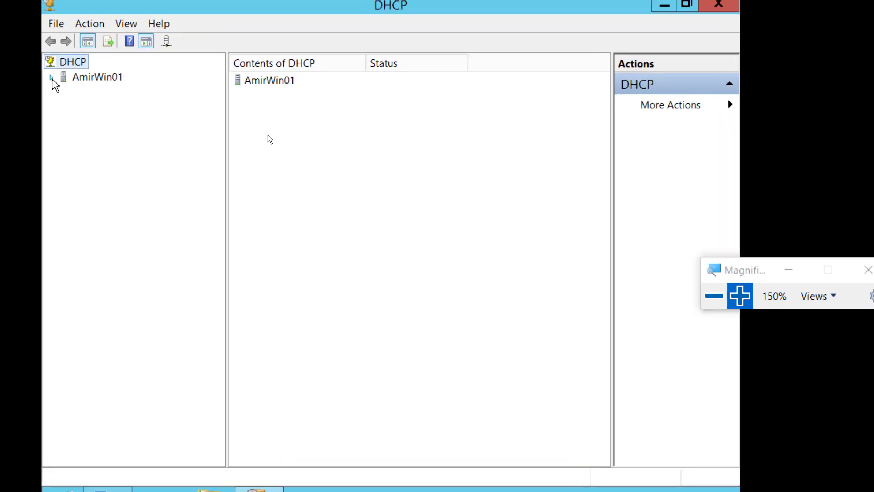
click(27, 74)
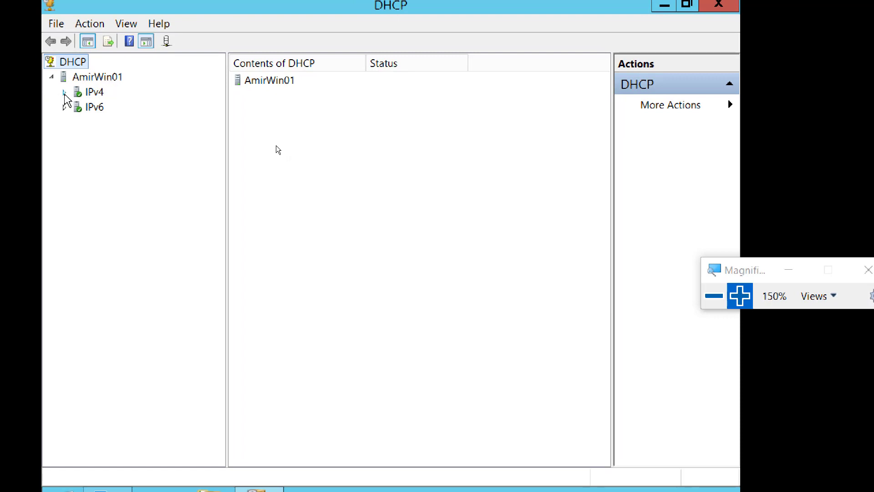
click(65, 92)
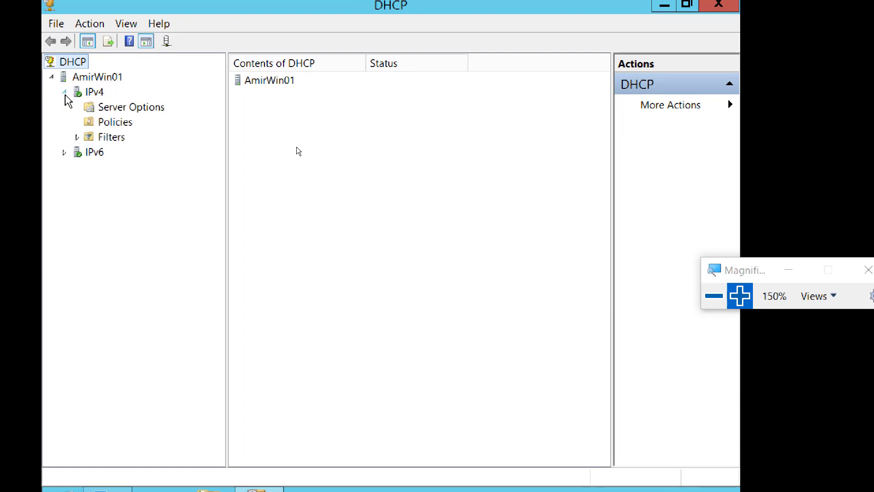
click(738, 296)
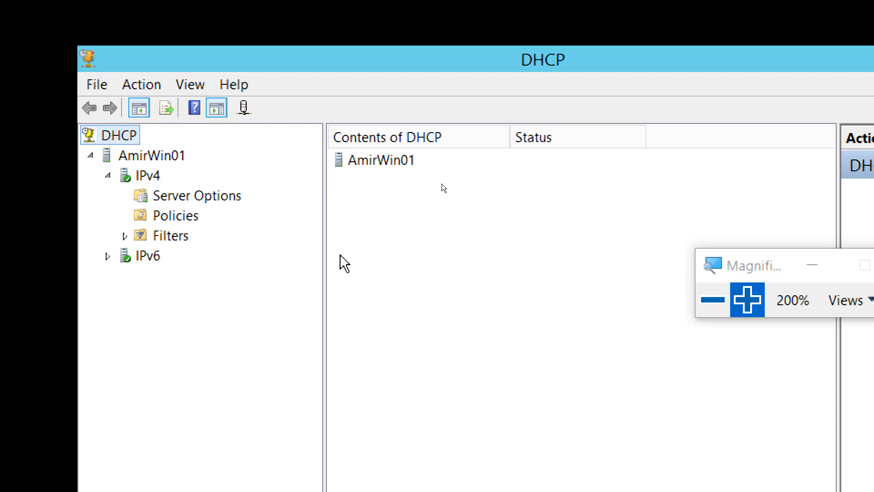
click(706, 304)
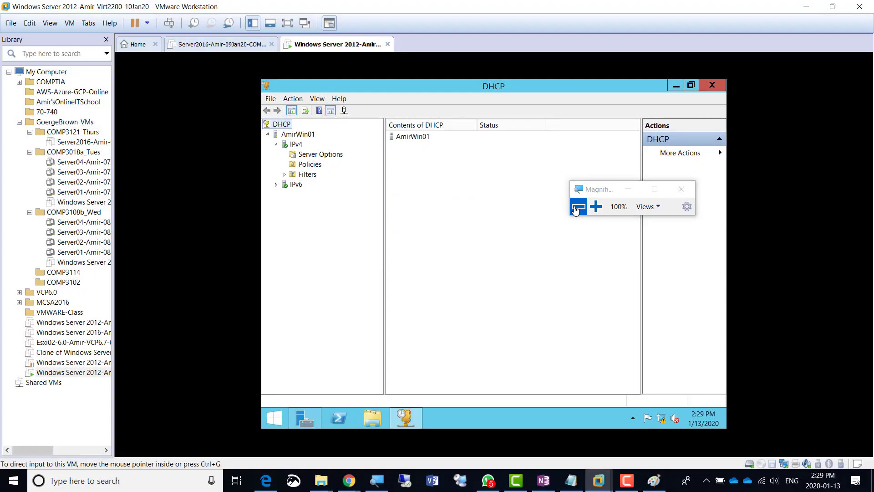
click(594, 207)
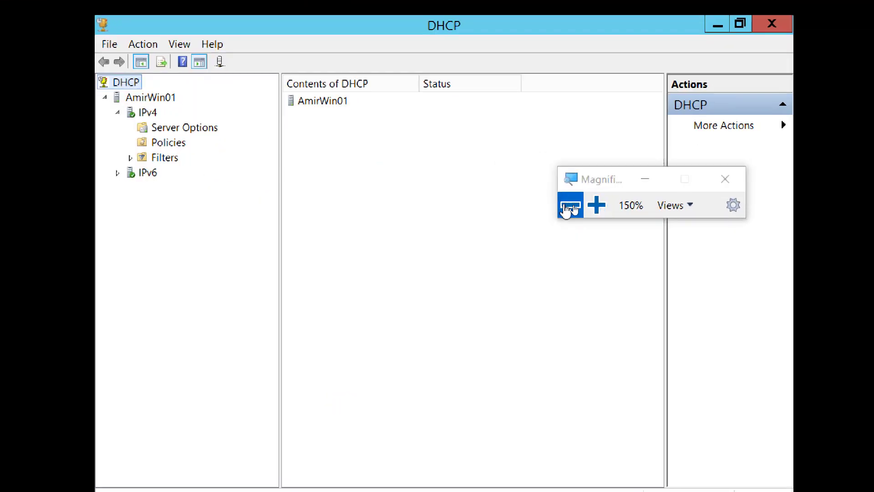
click(568, 205)
- Switch to the OneNote lab page and add the line "Screenshot 1 = DHCP Installed" above the "In Last Class" heading
click(542, 480)
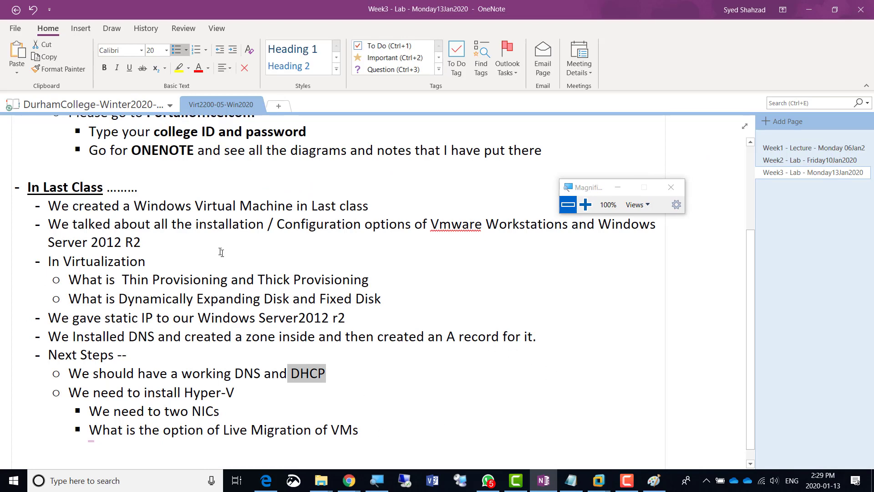
scroll(222, 251, up, 3)
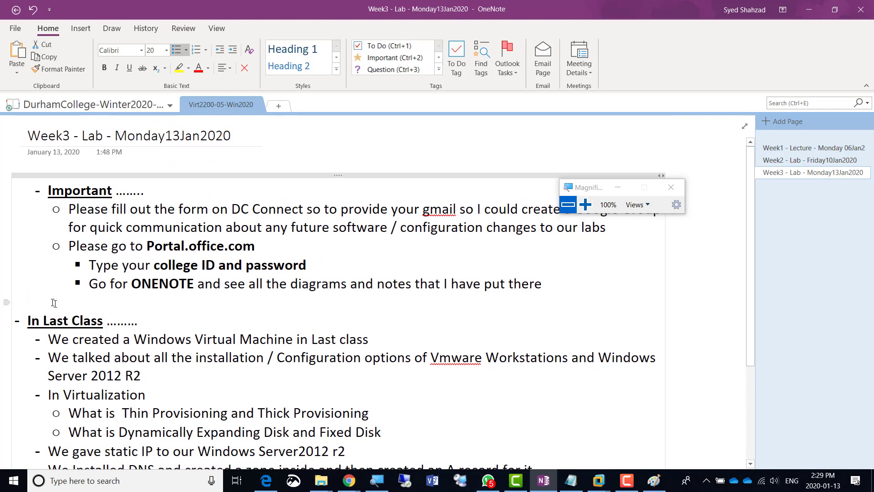
click(25, 304)
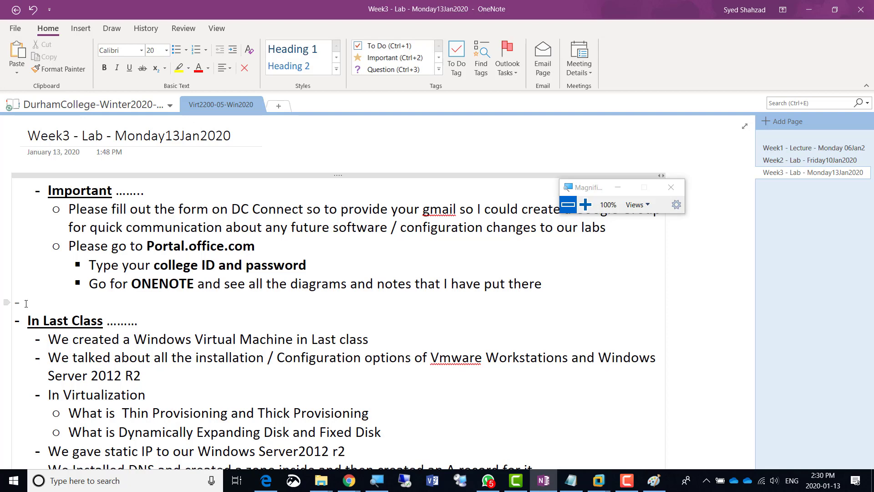
text(Screenshot 1 = )
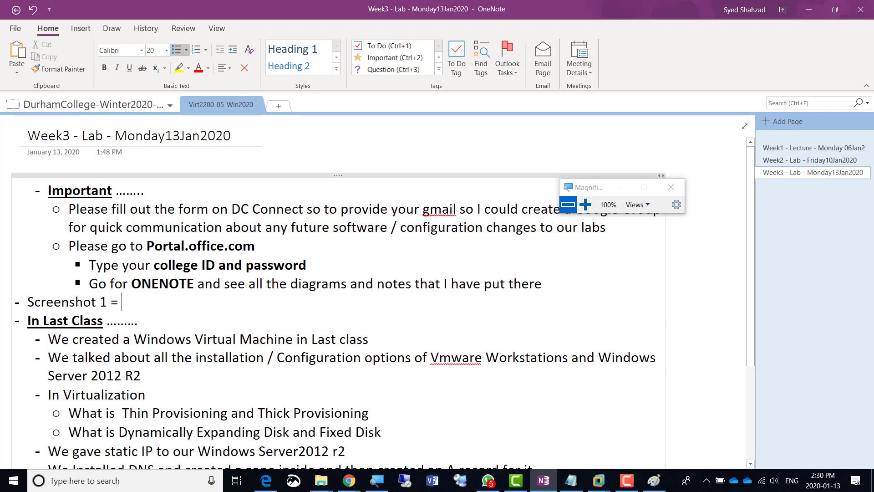
text(1DHCp Installed)
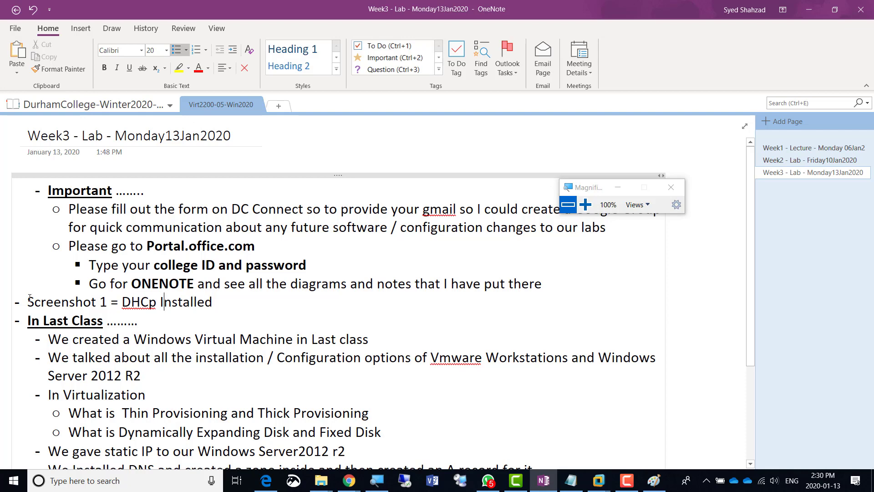
click(156, 302)
key(BackSpace)
text(P)
- Switch back to the virtual machine and start the New Scope Wizard for IPv4, keeping the magnifier controls clear of it
key(alt+Tab)
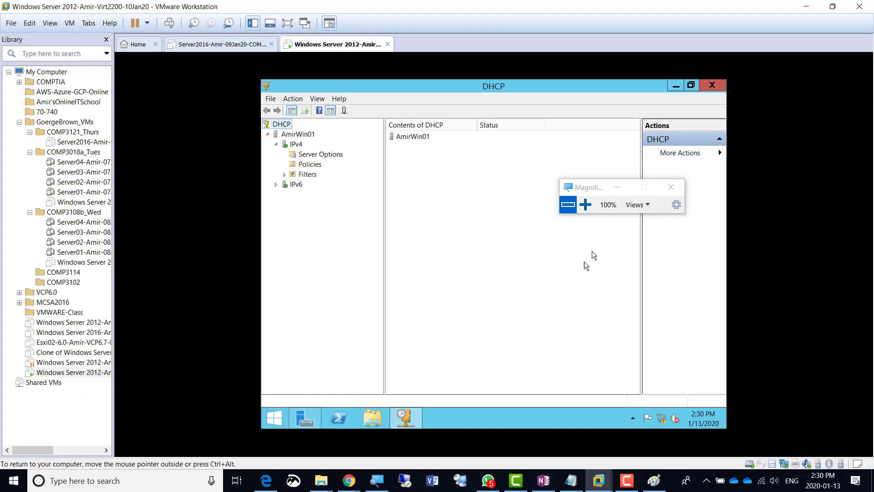
click(586, 205)
click(586, 205)
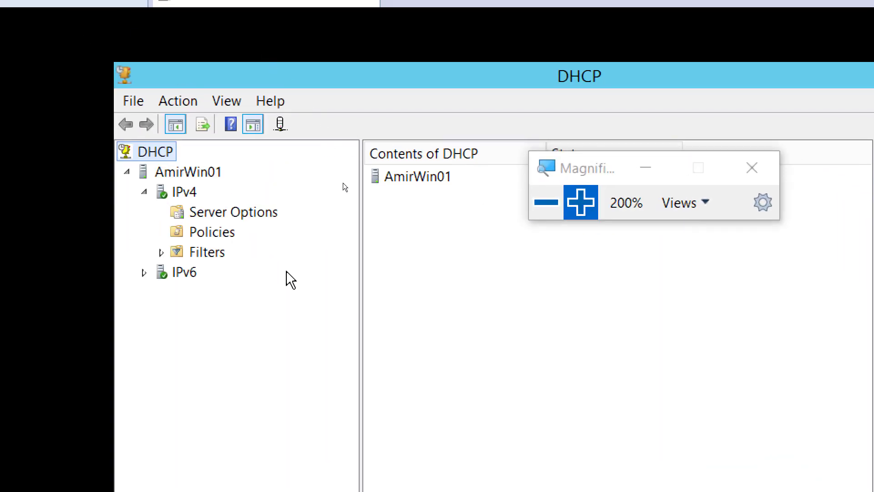
right_click(187, 196)
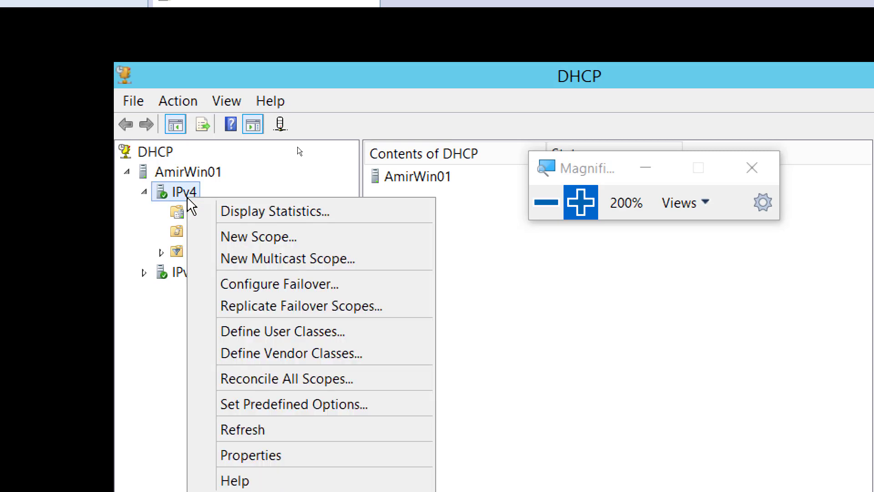
click(319, 248)
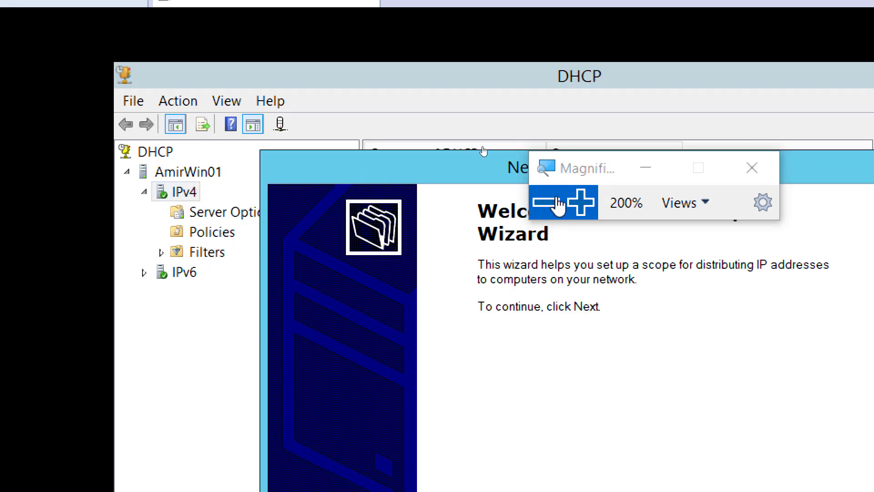
drag(568, 179, 732, 76)
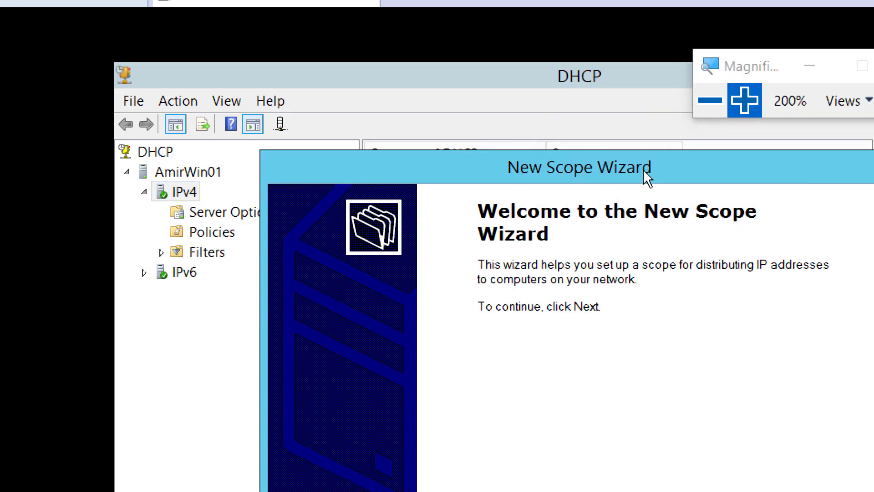
drag(509, 131, 508, 132)
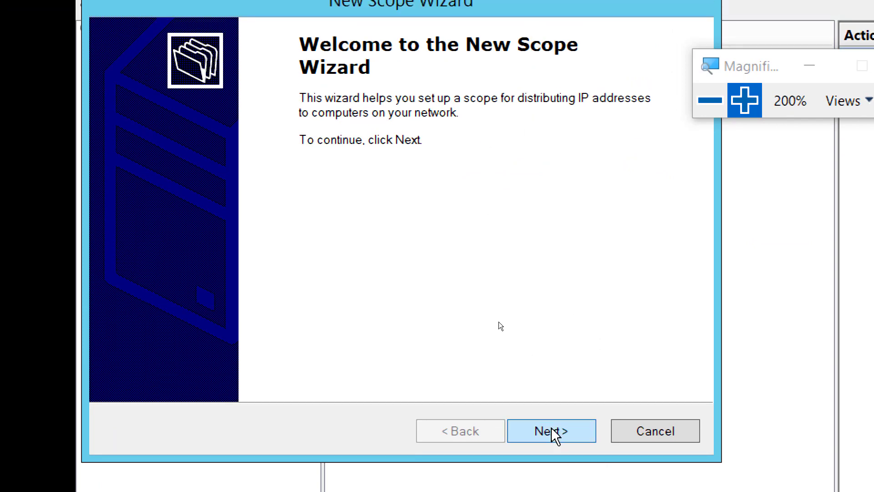
- Name the new DHCP scope AmirScope, leave its description empty, and continue to the address range
click(551, 430)
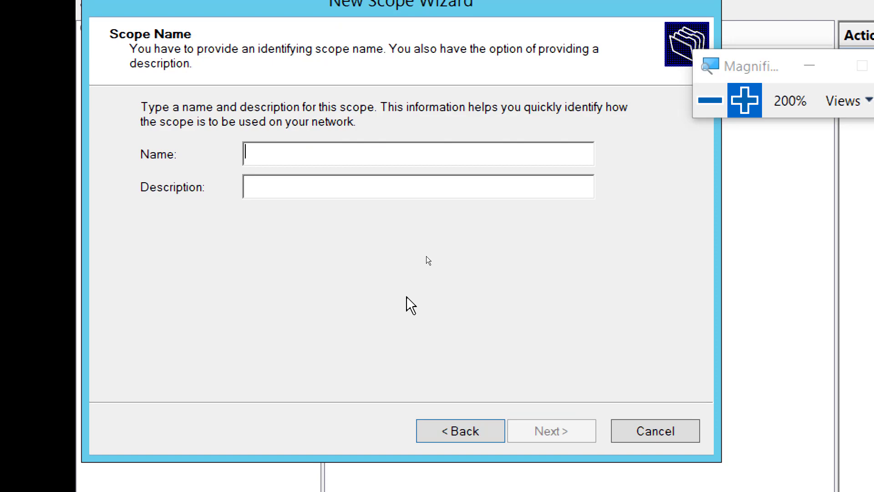
text(AmirScope)
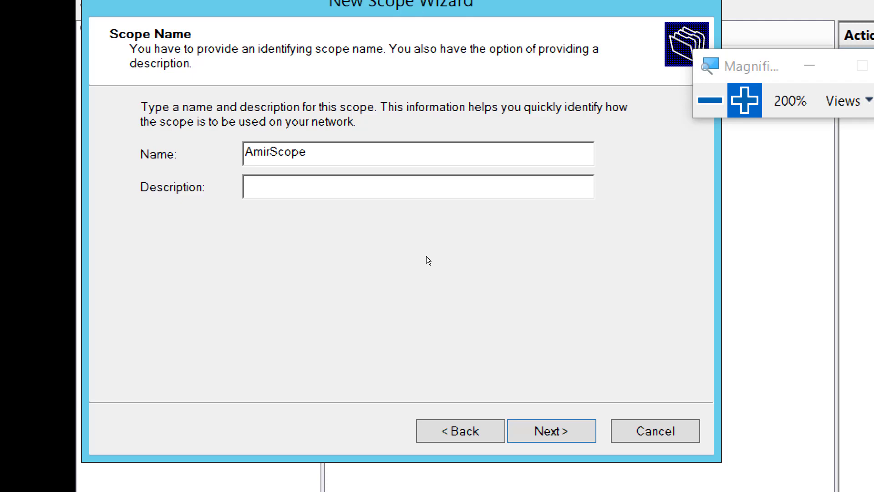
click(559, 438)
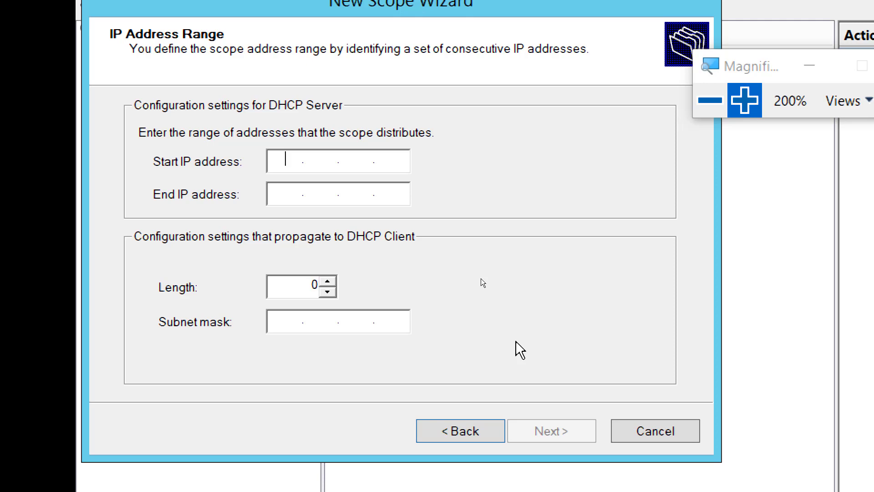
- Set the scope's address range from 192.168.200.50 to 192.168.200.100 with the default subnet mask
text(192.168.200.)
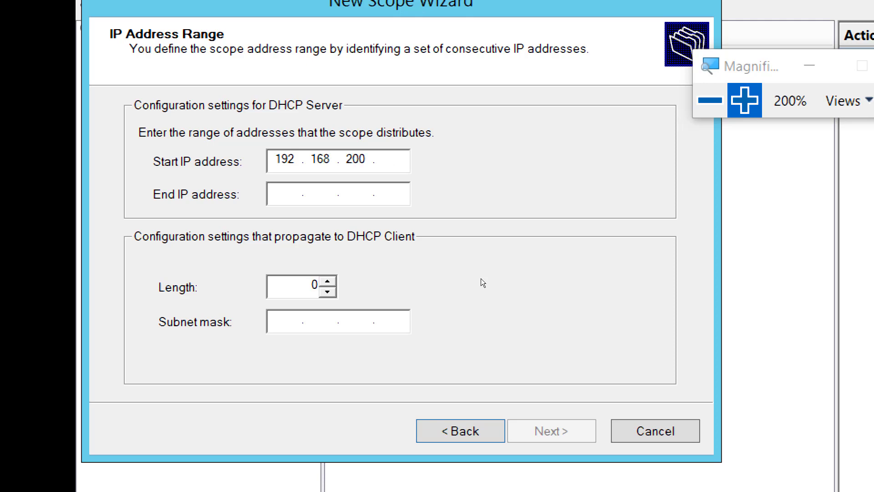
text(50)
key(Tab)
text(192.168.20)
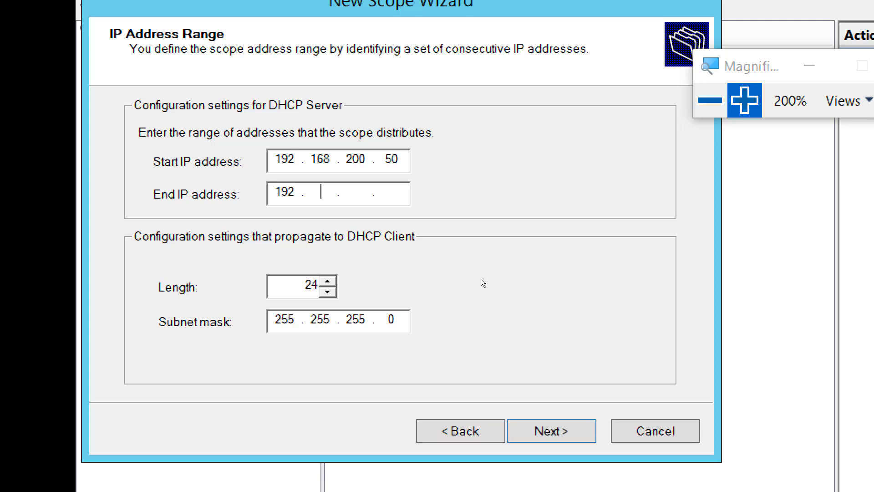
text(0.100)
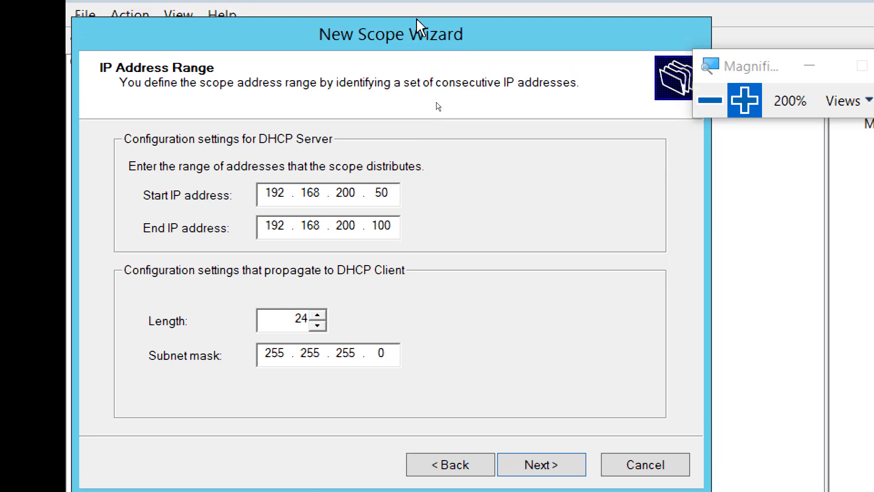
click(539, 456)
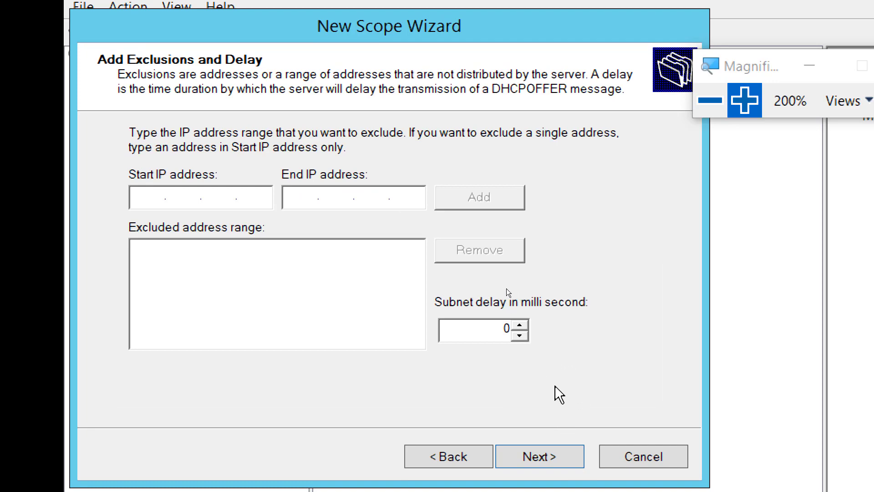
- Leave the exclusions and lease duration at their defaults and choose to configure the DHCP options now
click(551, 453)
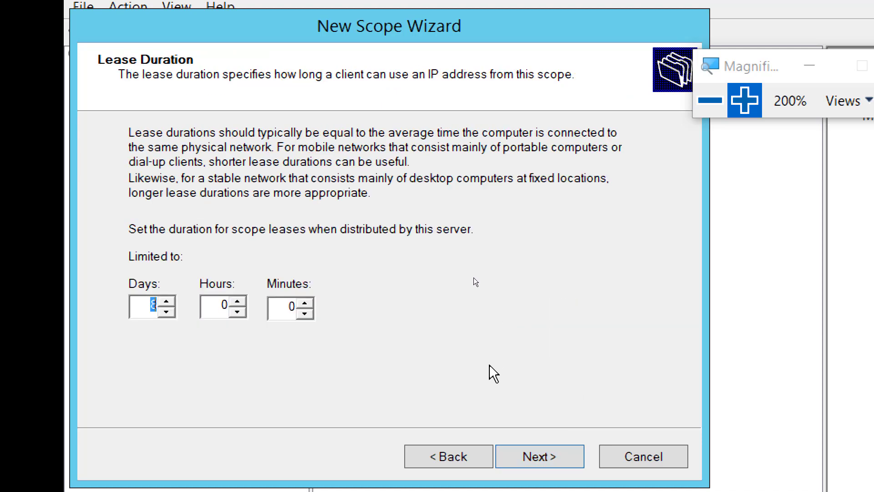
click(541, 459)
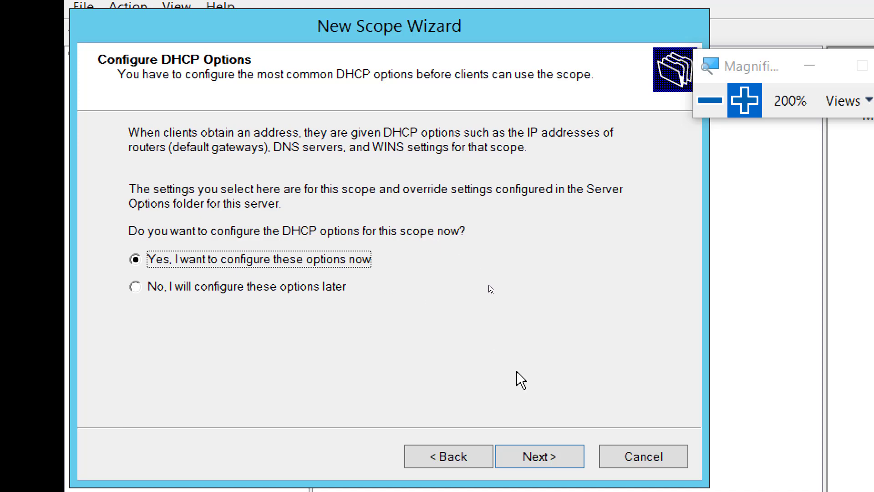
click(537, 457)
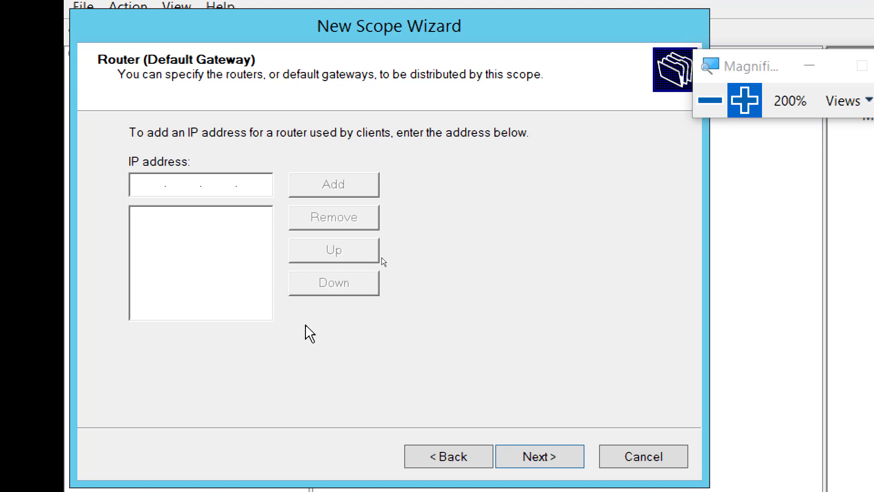
- Add 192.168.200.1 as the scope's default gateway and select the listed DNS server address on the following page
text(192.168.200.1)
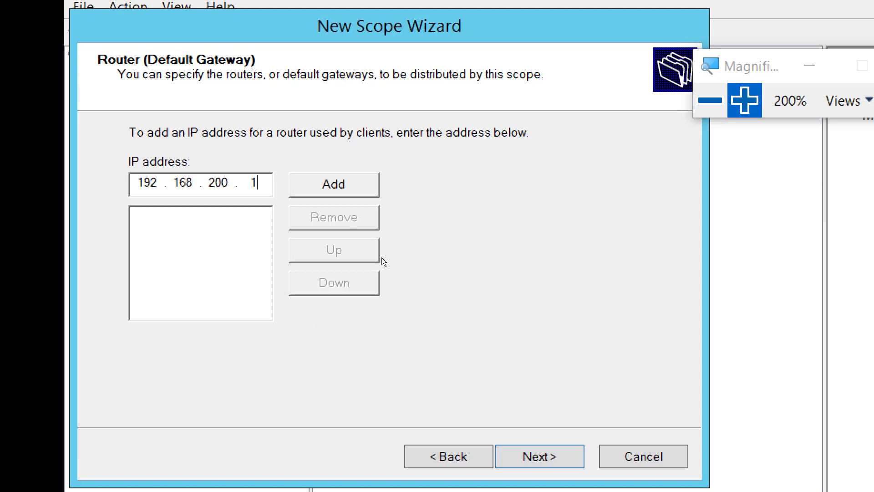
click(318, 187)
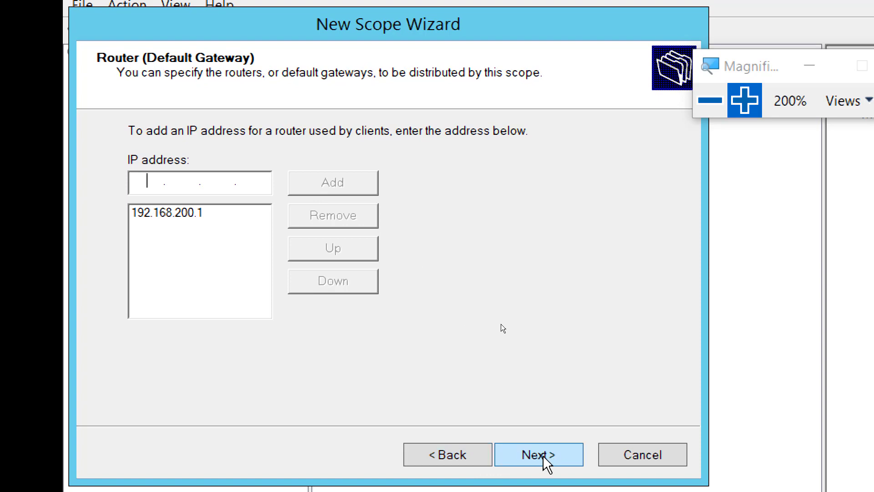
click(546, 457)
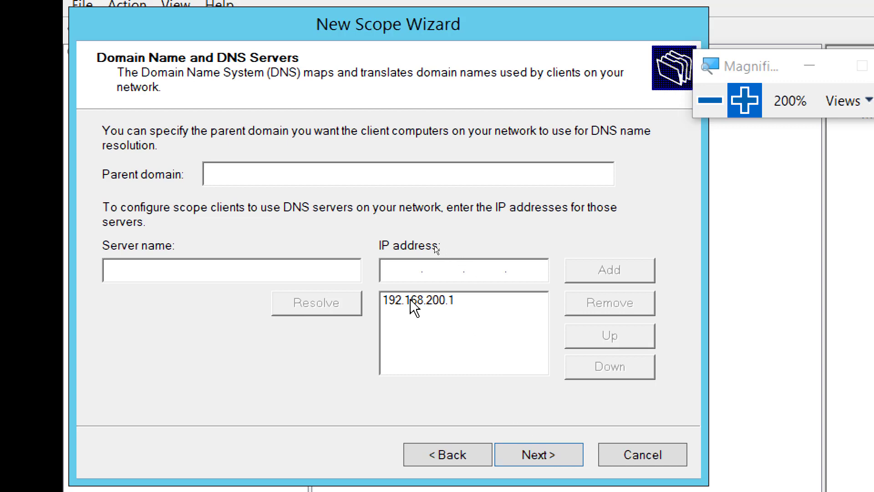
click(436, 302)
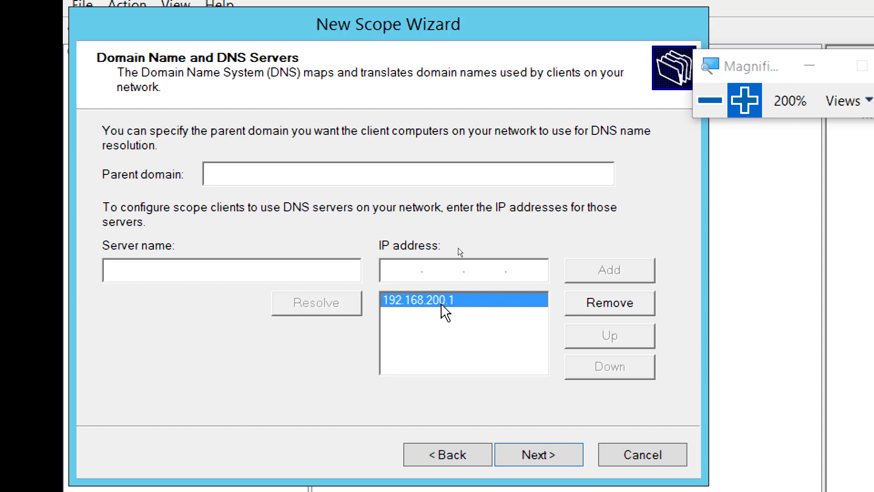
- Accept the DNS settings, leave the WINS servers empty, and finish the scope with activation set to now
click(537, 453)
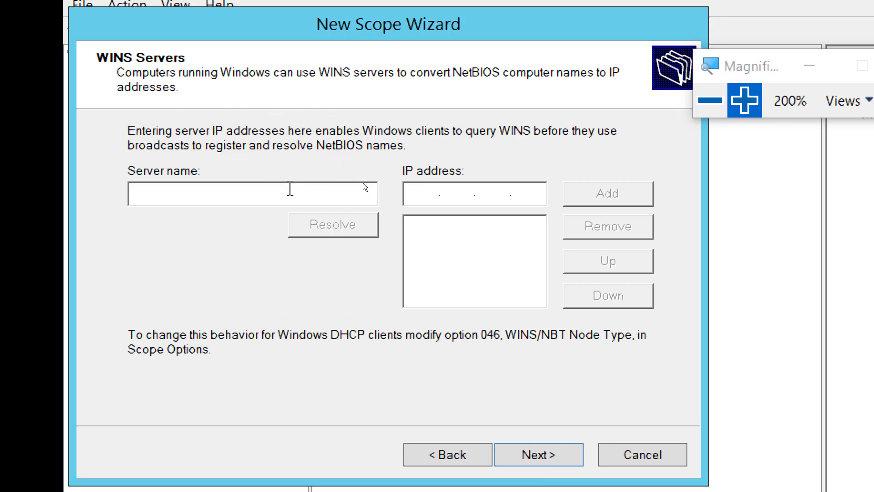
click(425, 194)
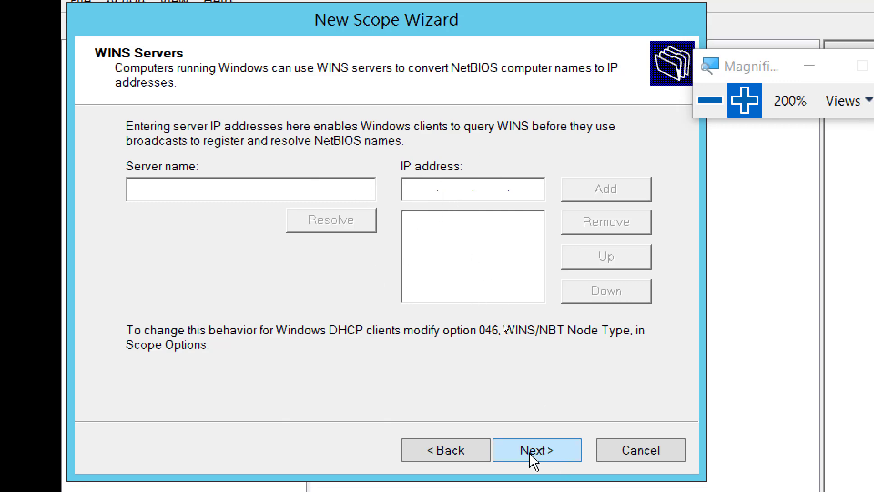
click(542, 453)
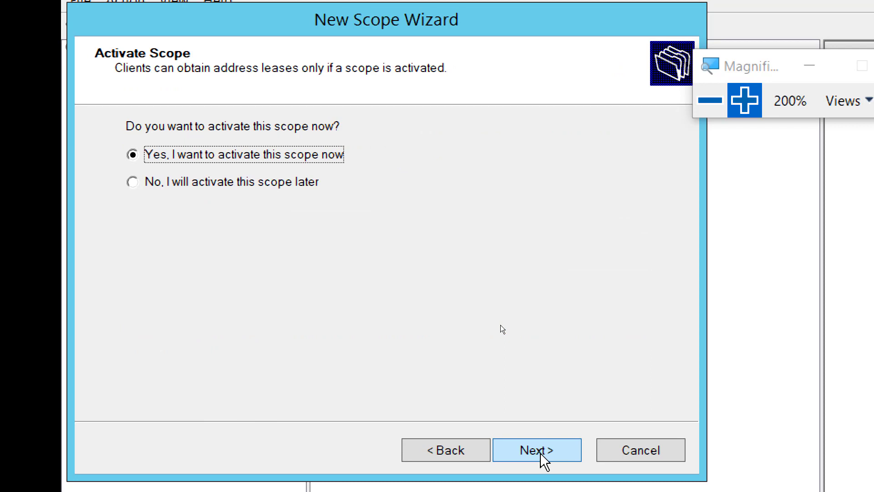
click(545, 453)
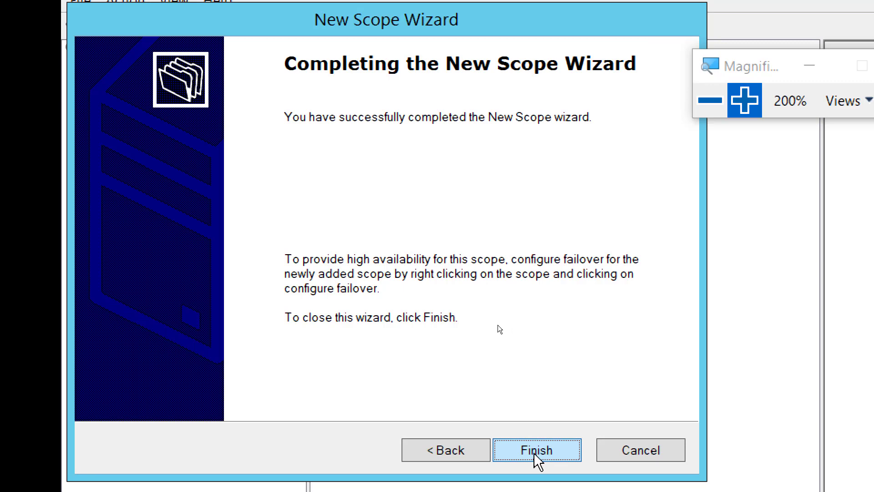
click(536, 453)
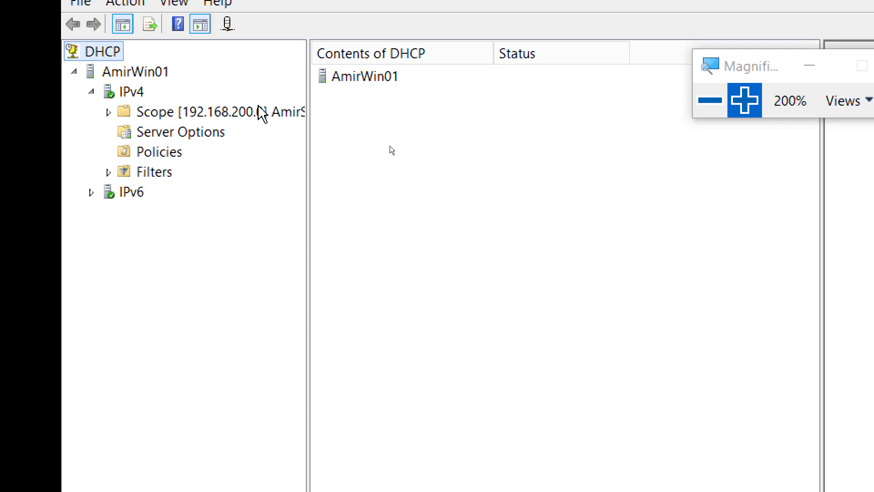
- Examine the new scope listed under IPv4 in the DHCP console
click(714, 106)
click(713, 108)
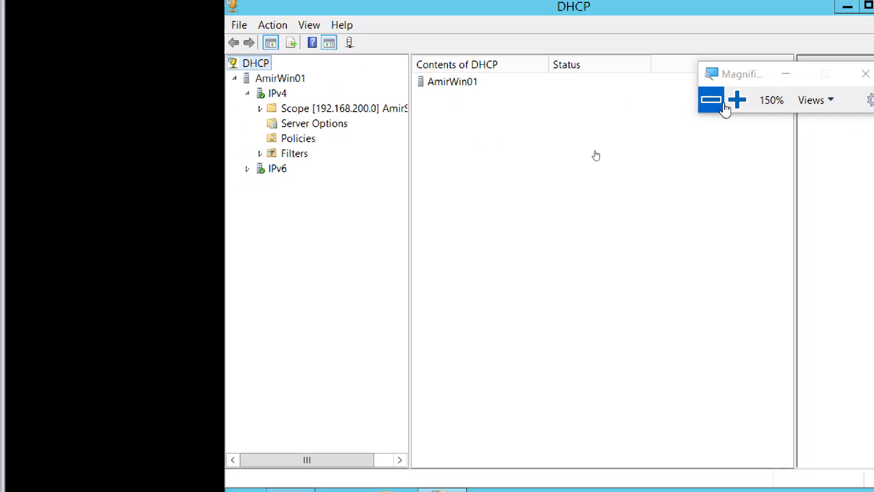
click(707, 112)
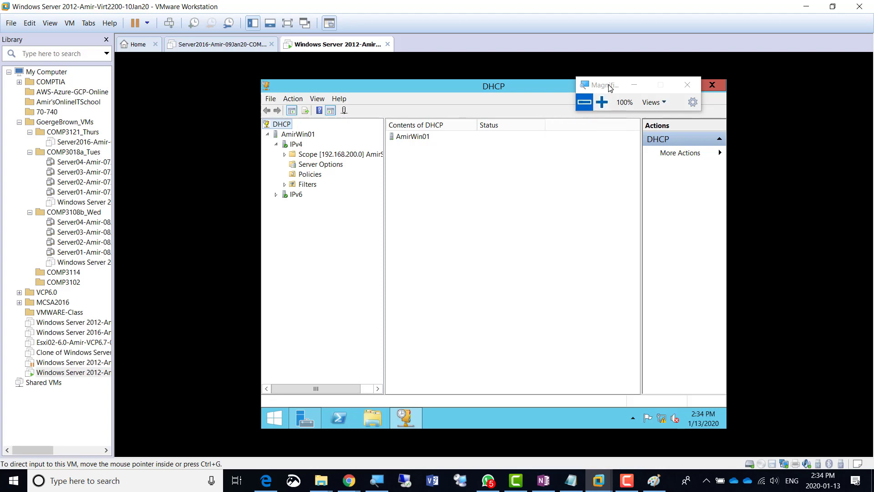
drag(607, 88, 513, 134)
click(510, 152)
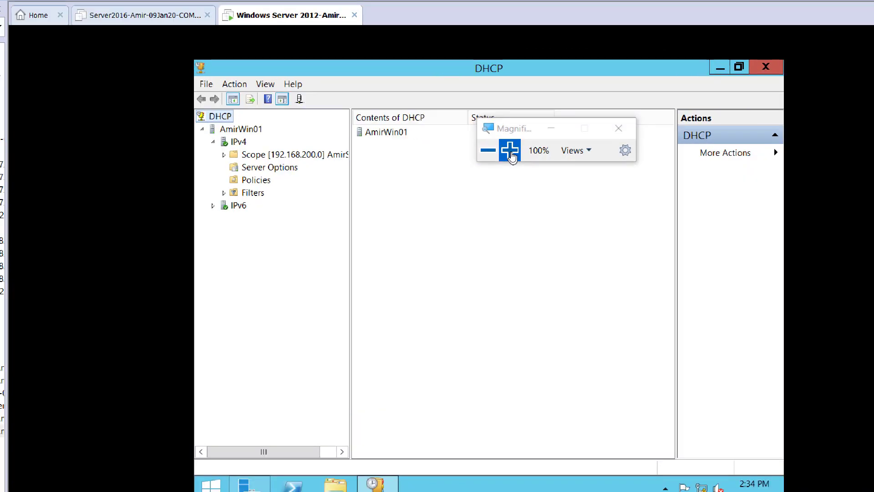
click(511, 151)
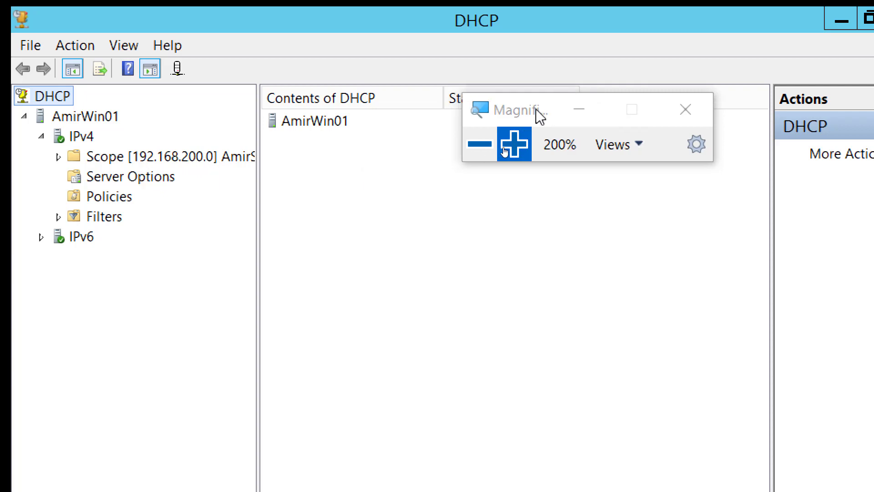
click(476, 150)
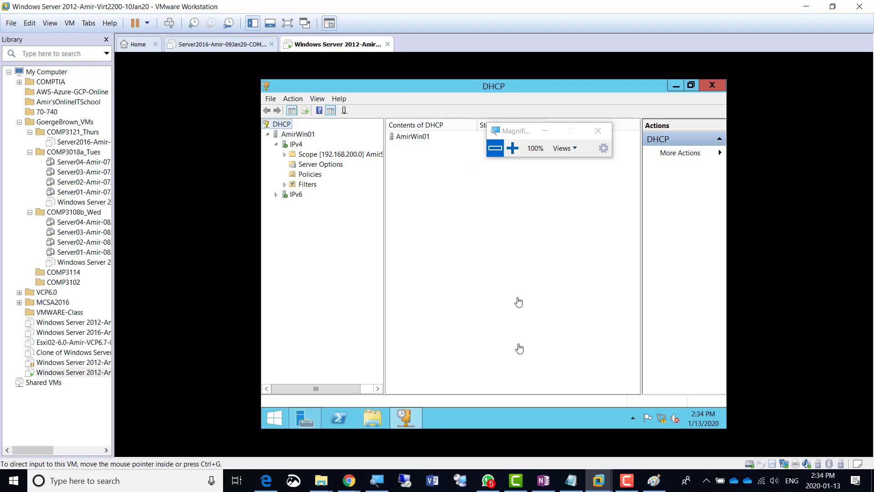
- Switch to OneNote and add the bullet "Screenshot 2 = DHCP Scope Created" below the Screenshot 1 line, with empty lines after it
click(544, 481)
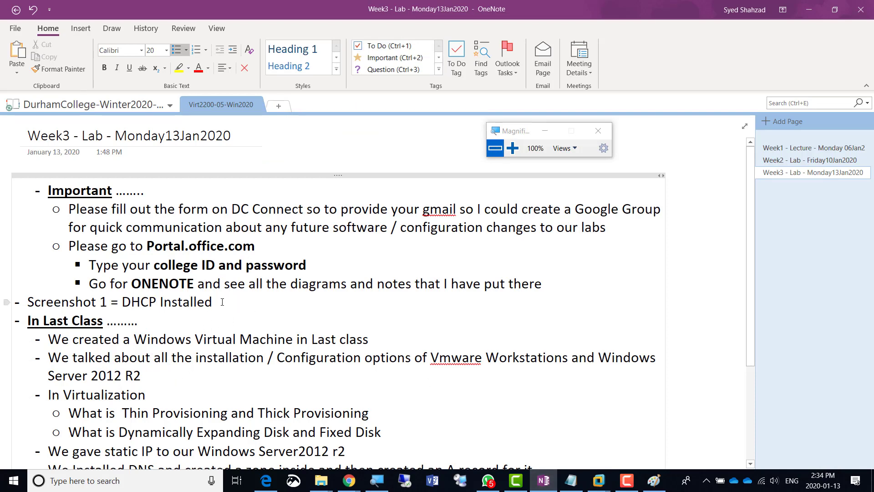
key(Return)
text(Screenshot 2 =)
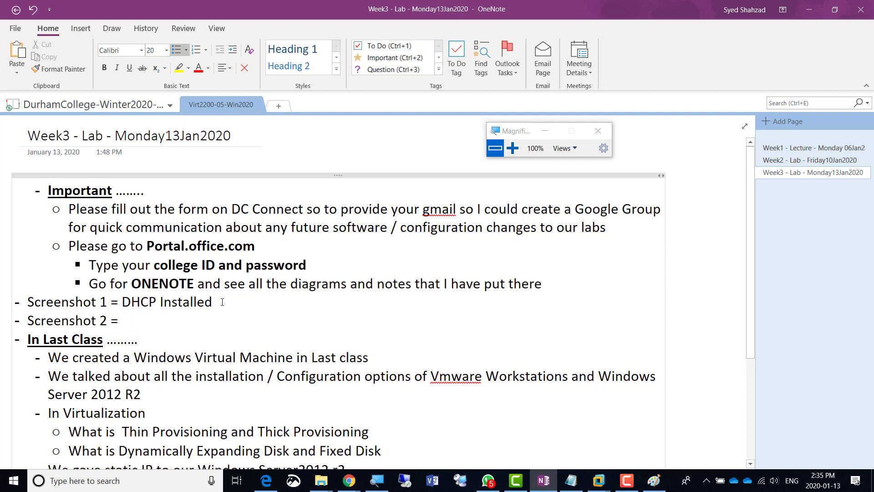
text(  DHCP Scope Created)
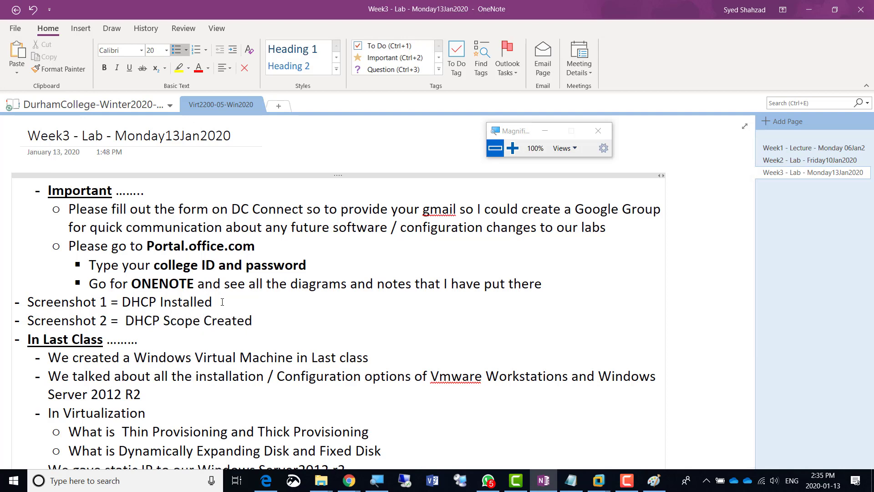
key(Return)
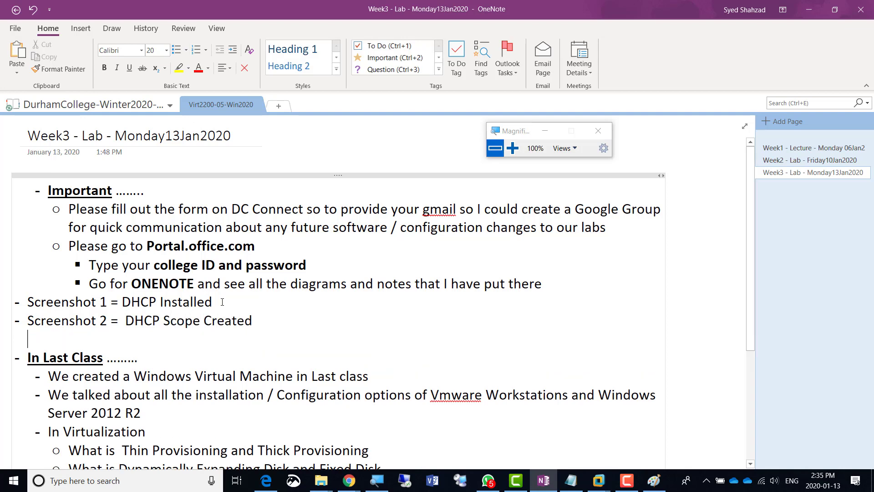
key(Return)
key(Return)
key(Up)
key(Up)
key(Up)
key(Down)
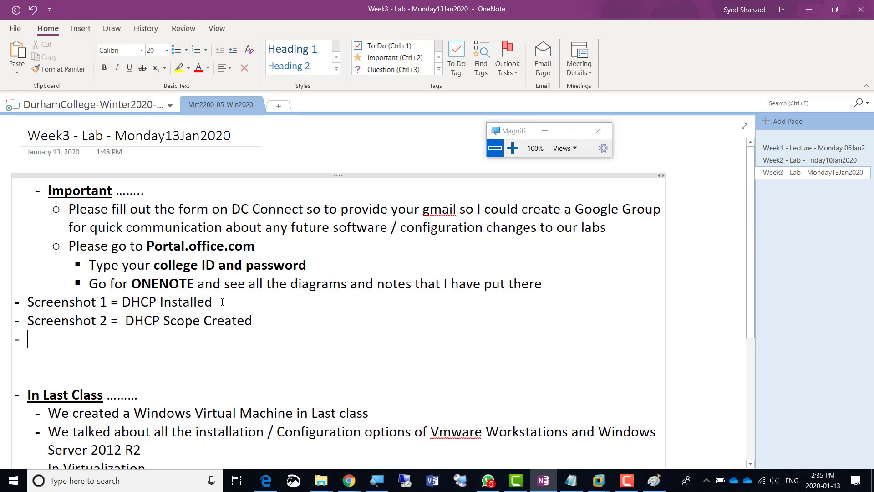
- Switch back to the Windows Server 2012 VM, close the DHCP console and show the Server Manager dashboard
key(alt+Tab)
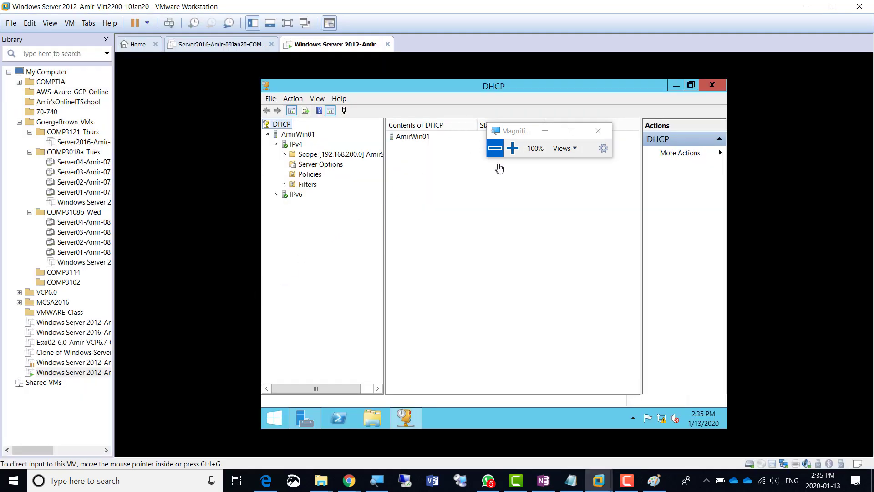
drag(528, 137, 496, 99)
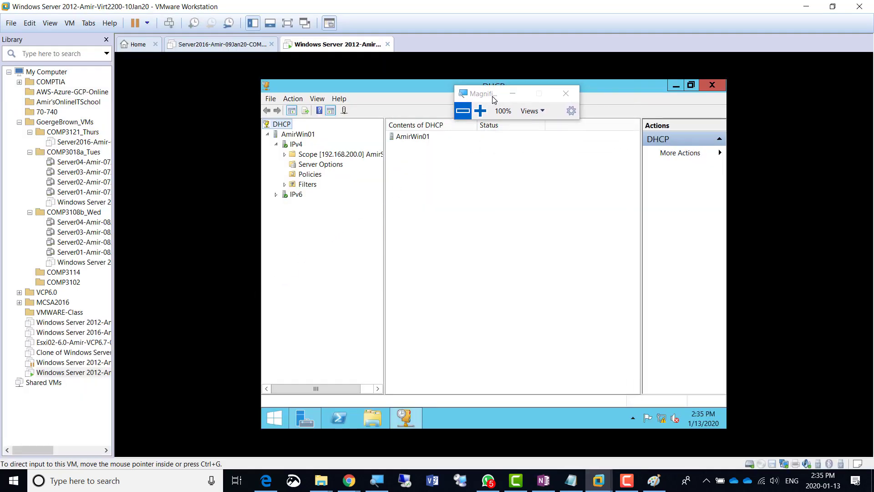
click(713, 86)
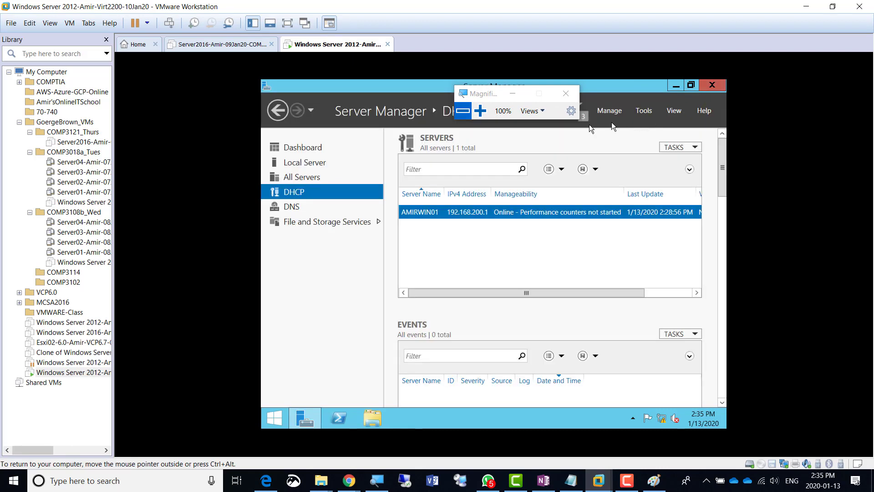
drag(491, 98, 582, 89)
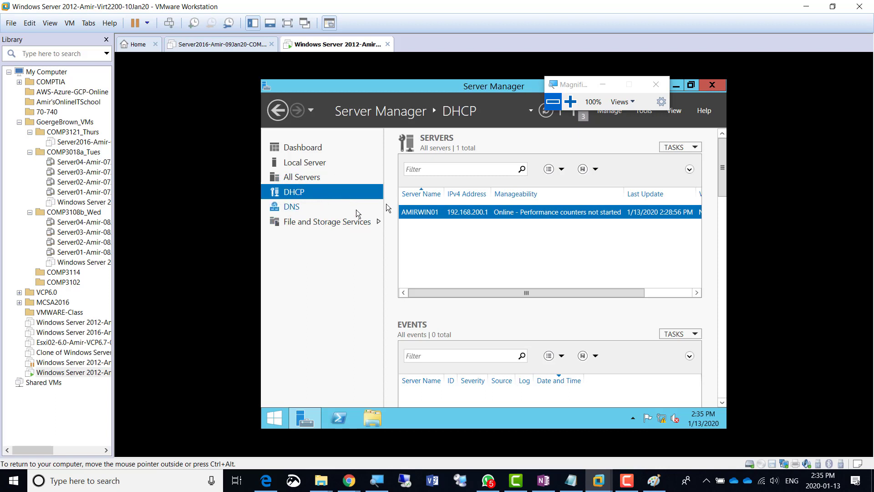
drag(564, 91, 566, 29)
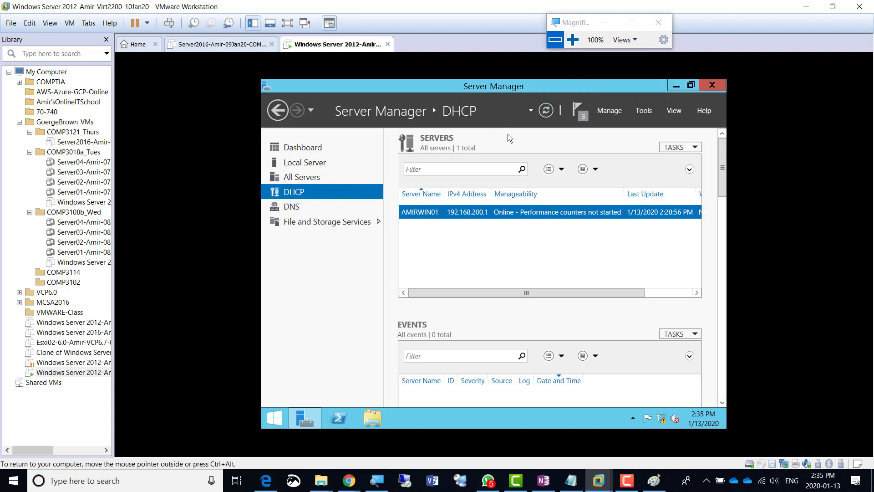
click(312, 148)
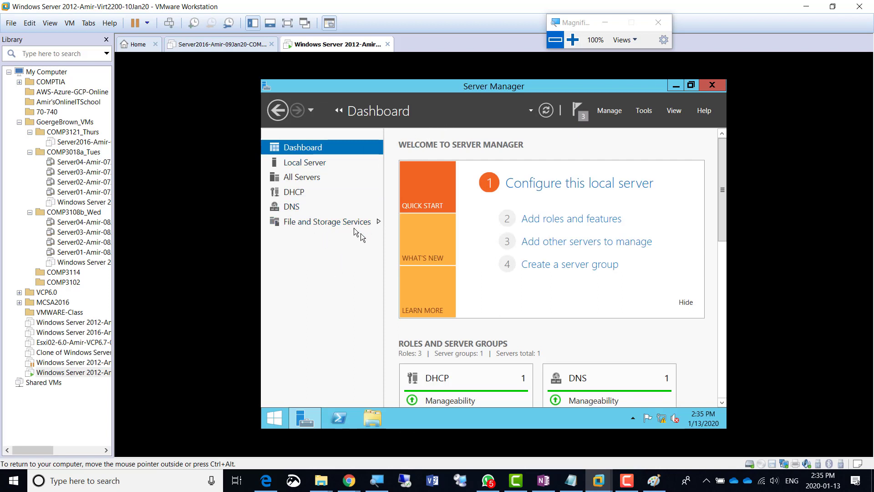
- Start adding roles and features, keeping role-based installation and the AmirWin01 server as the destination
click(564, 222)
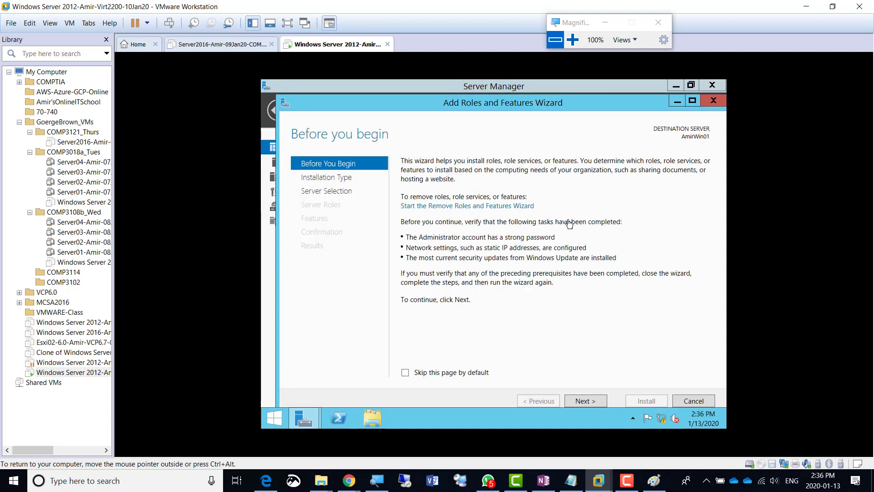
click(572, 41)
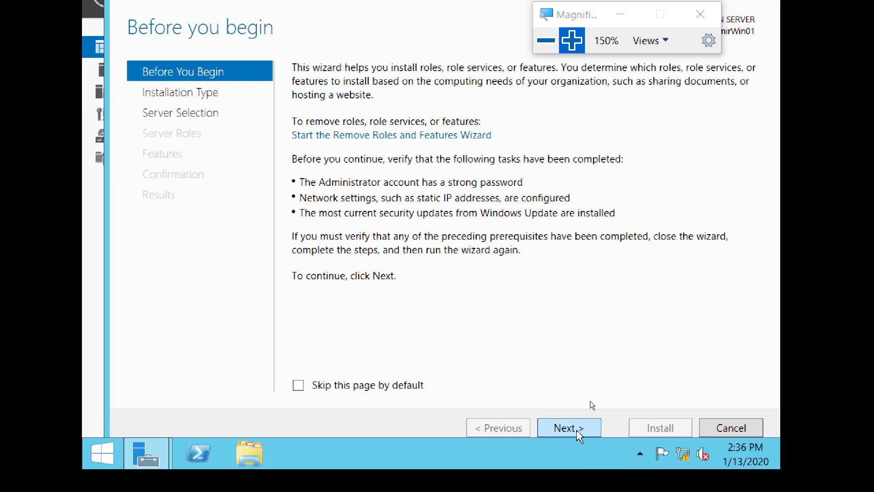
click(576, 429)
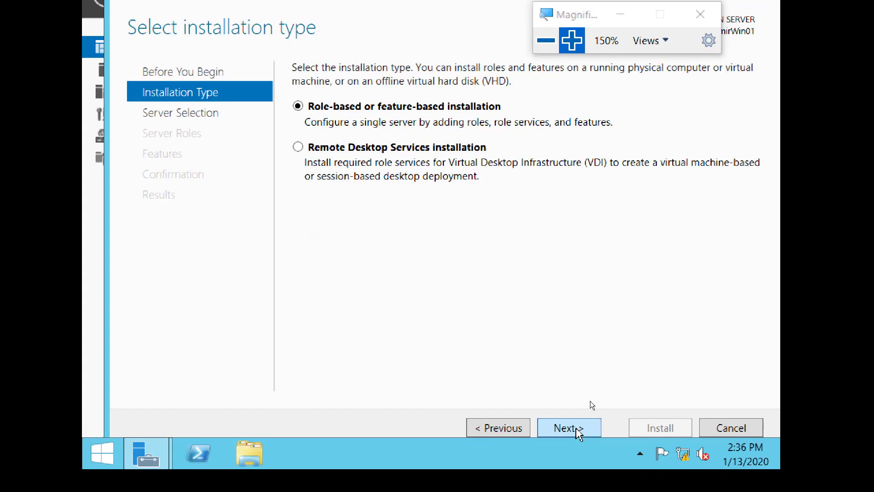
click(577, 430)
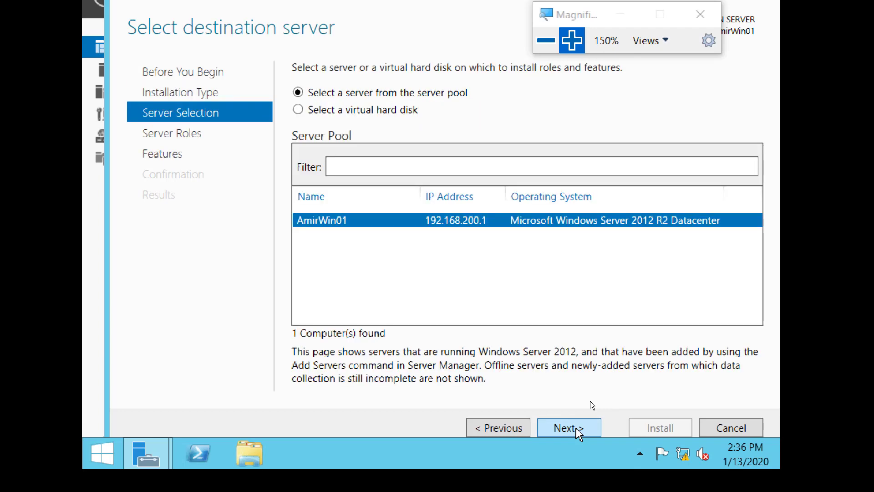
click(577, 430)
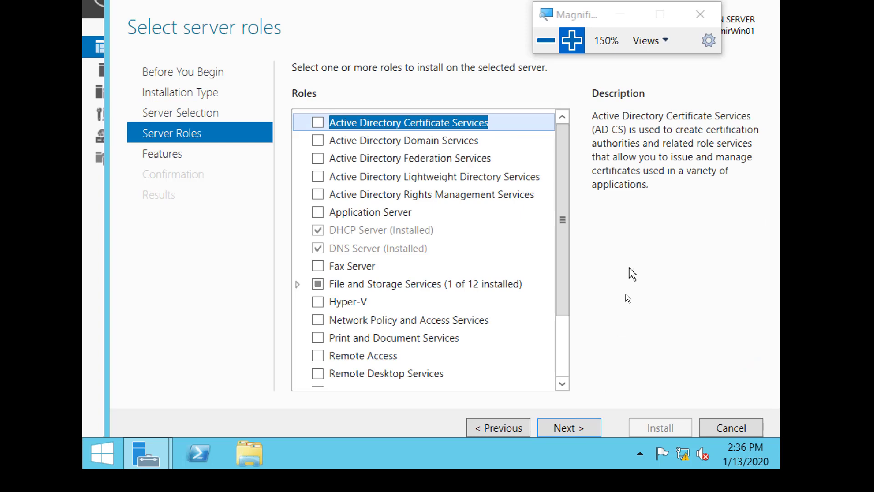
- Try to select the Hyper-V server role together with its required management tools
click(347, 301)
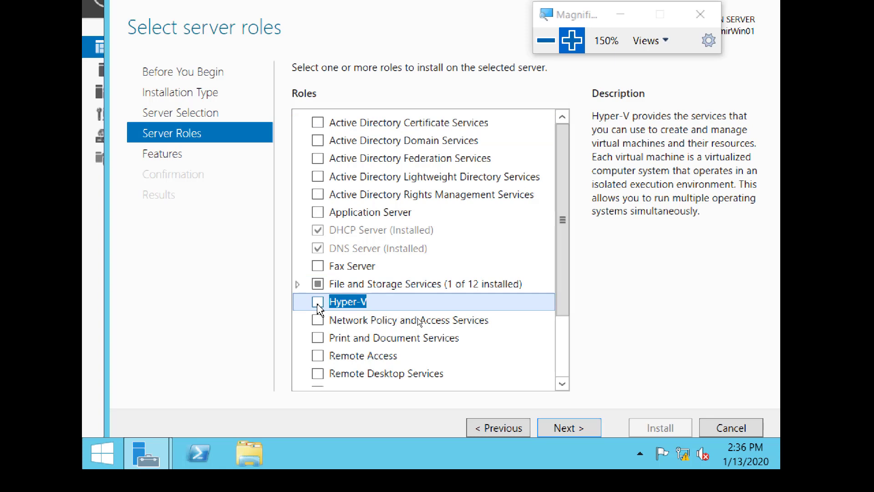
click(318, 303)
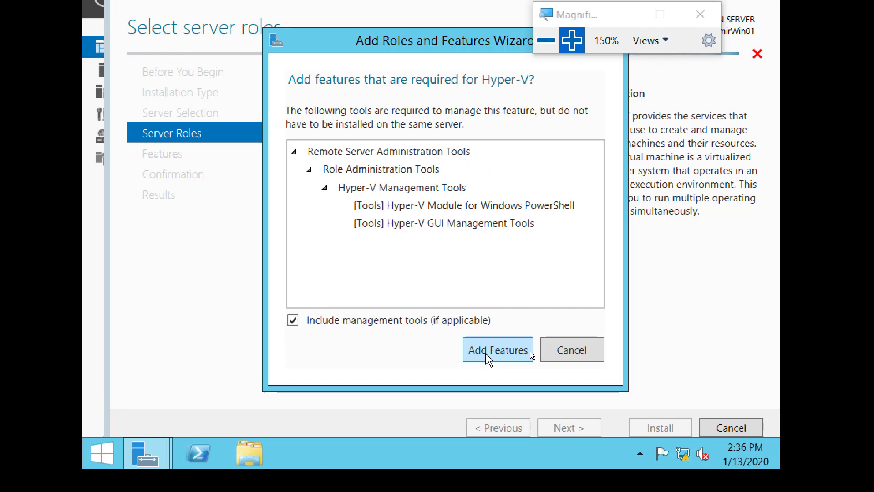
click(486, 353)
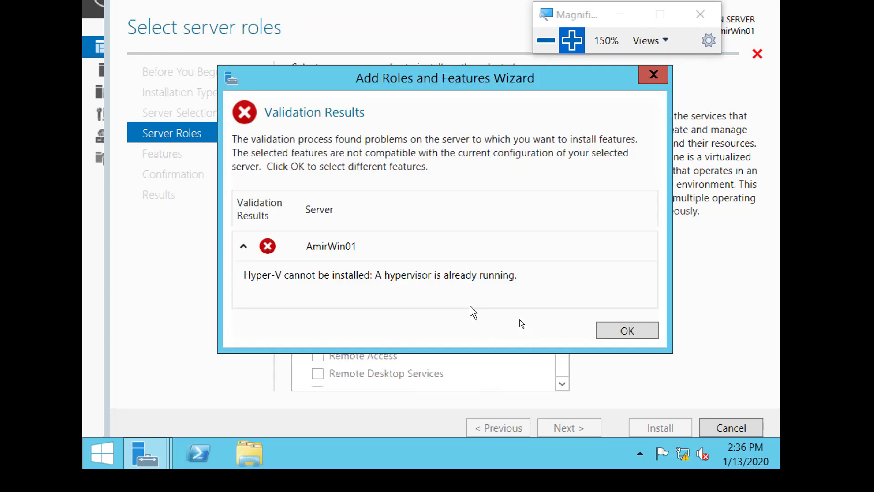
- Examine the validation results for the Hyper-V role on AmirWin01
click(572, 40)
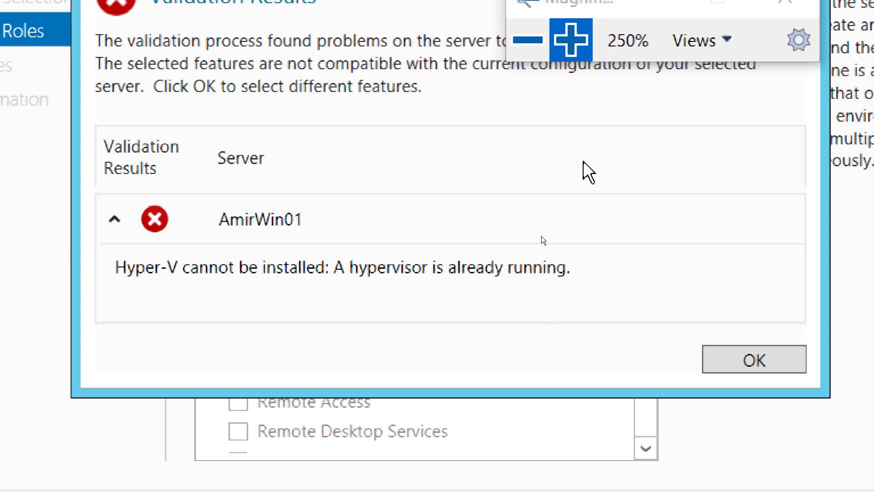
click(513, 41)
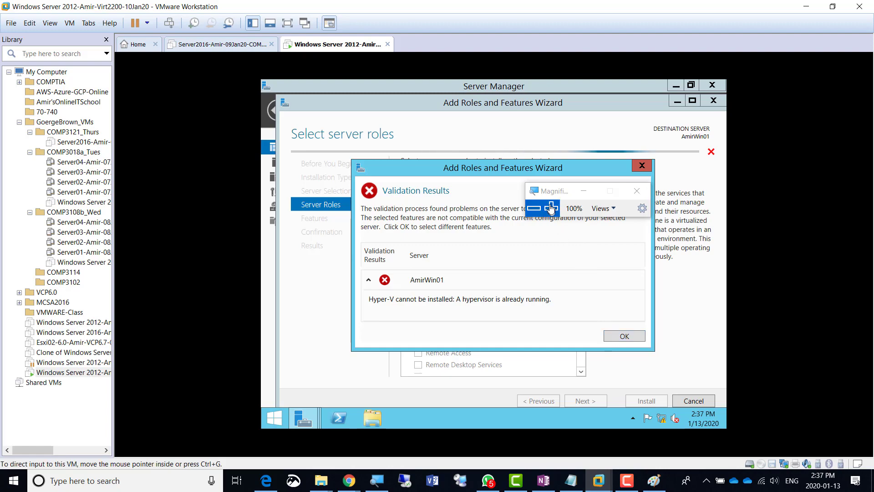
drag(551, 192, 633, 162)
click(634, 179)
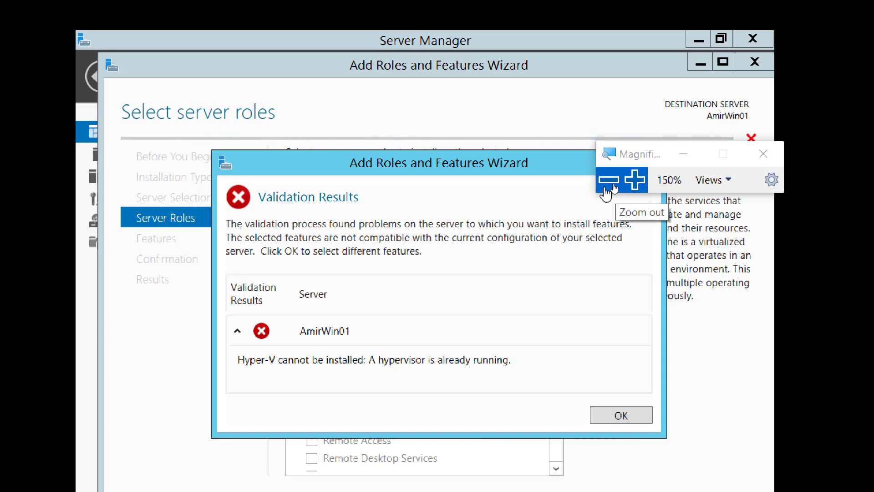
click(609, 180)
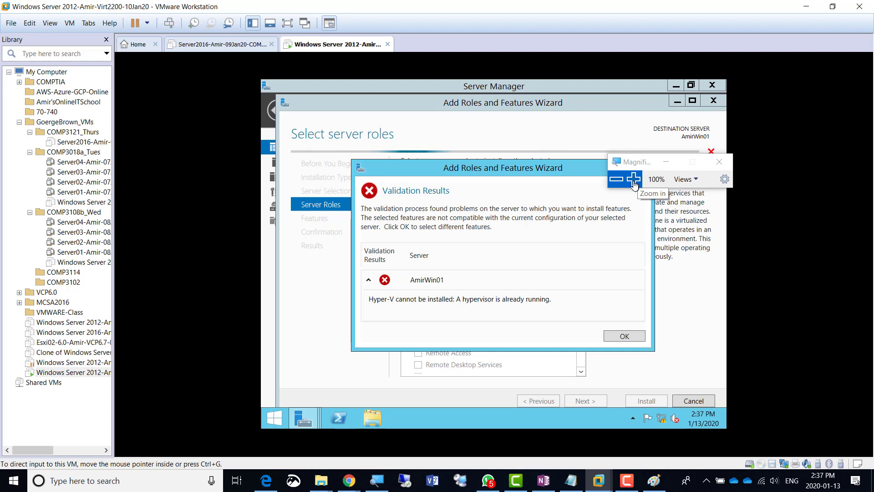
- Switch to OneNote and add the bullet text "Screenshot 3 = Error installing Hyper-V" below the Screenshot 2 line
click(544, 482)
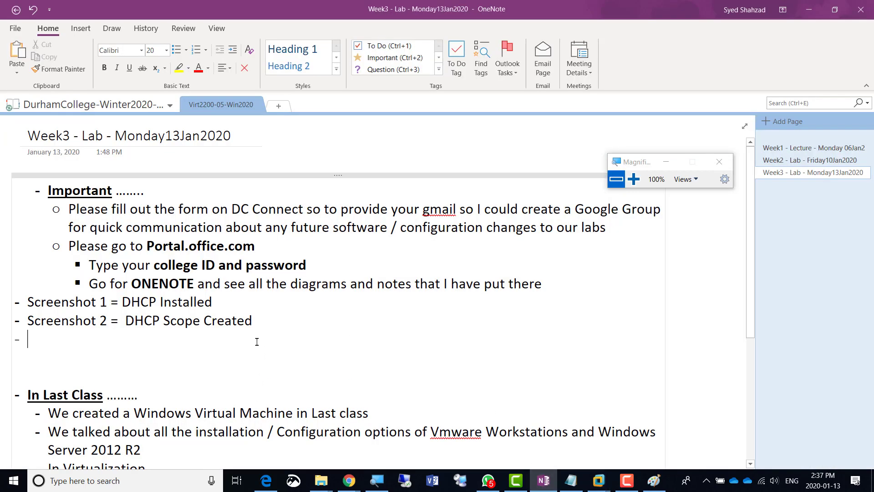
text(Screen)
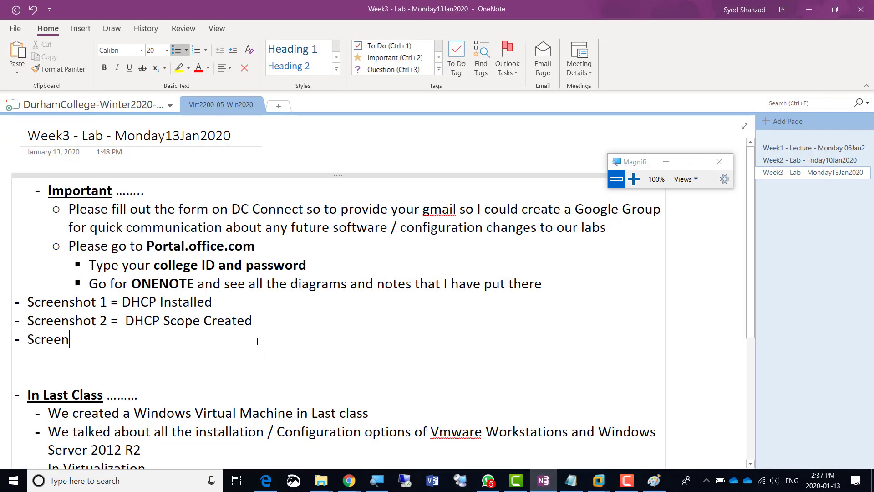
text(shot 3 = 3)
key(BackSpace)
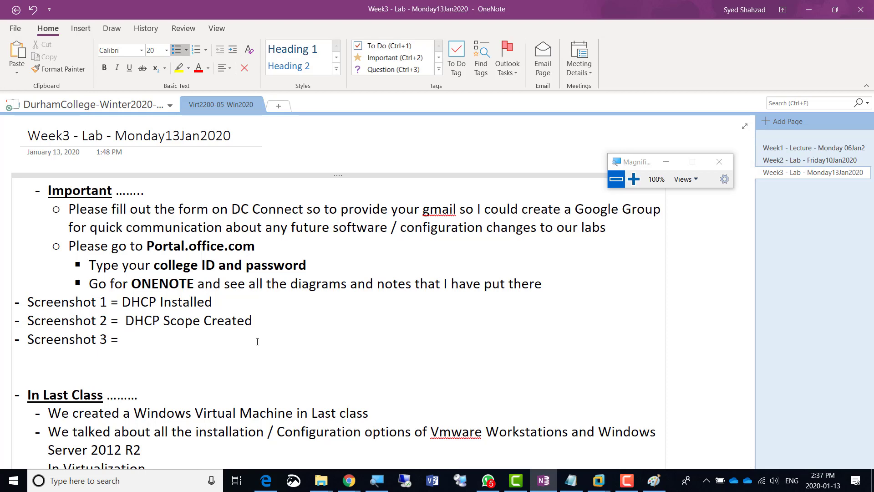
text(Error installing Hyper-V)
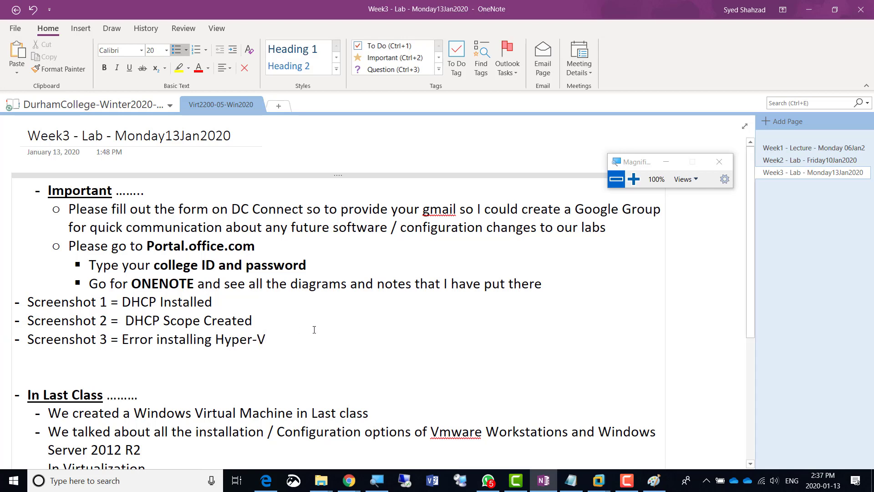
- Return to the Windows Server 2012 VM, inspect the Hyper-V validation results at 200% magnification and dismiss them
key(alt+Tab)
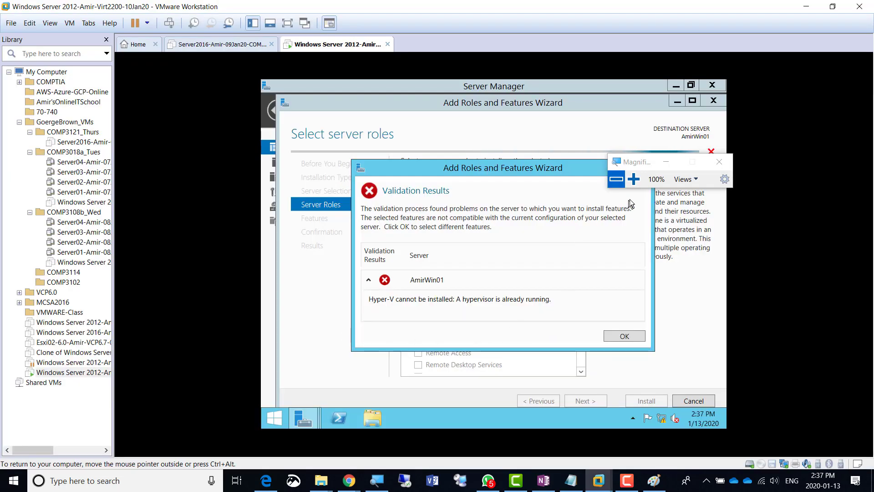
click(634, 182)
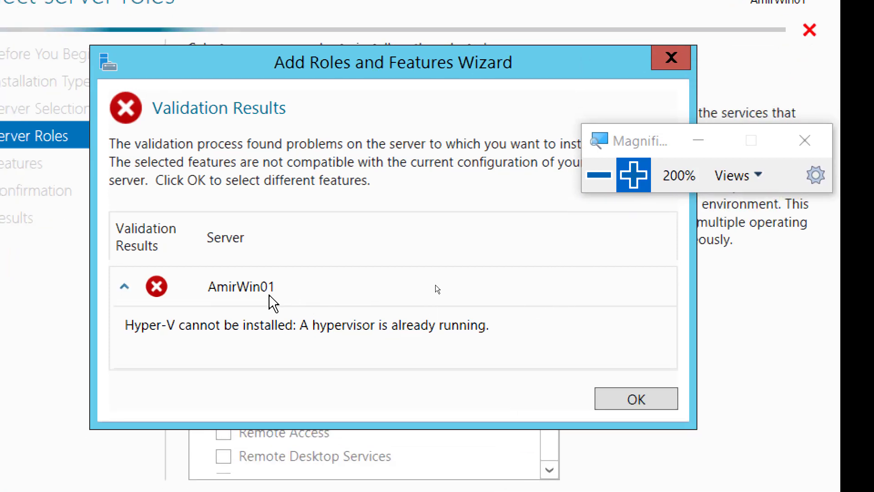
click(593, 182)
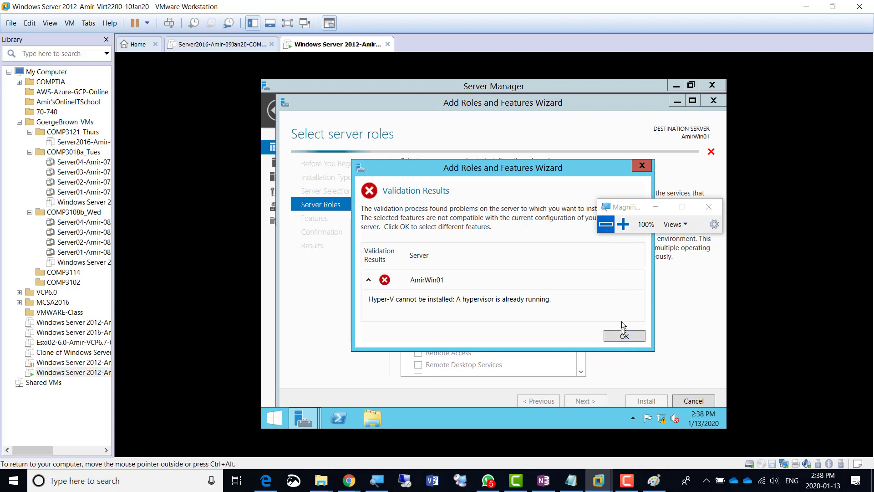
click(621, 337)
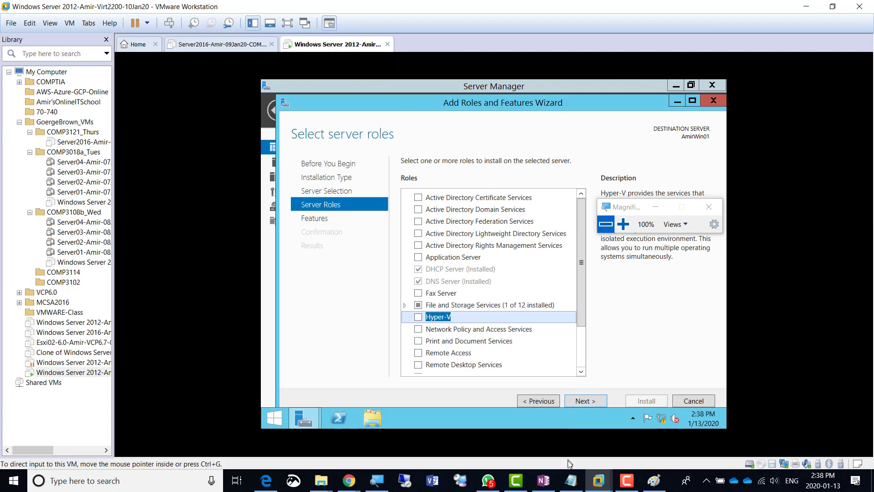
- Switch to OneNote and add "During installation if we see the error then we need to go for a workaround" under "We need to install Hyper-V"
click(543, 481)
scroll(321, 355, down, 5)
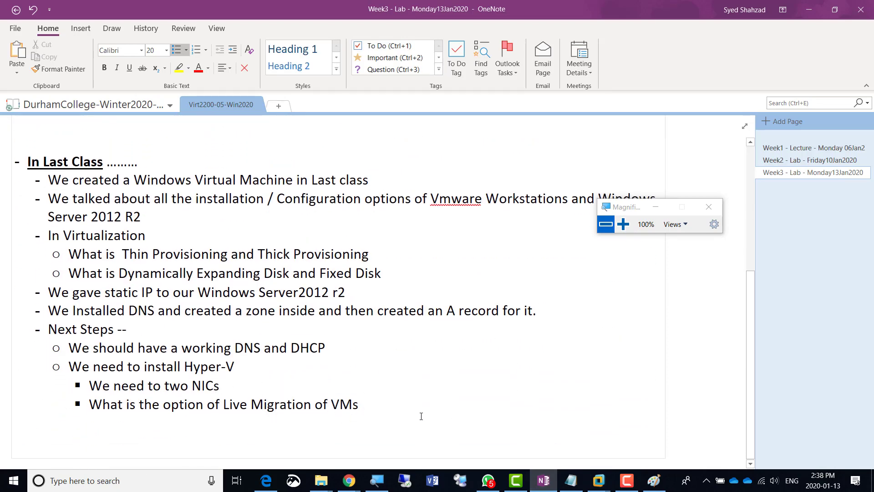
click(236, 365)
key(Return)
key(Tab)
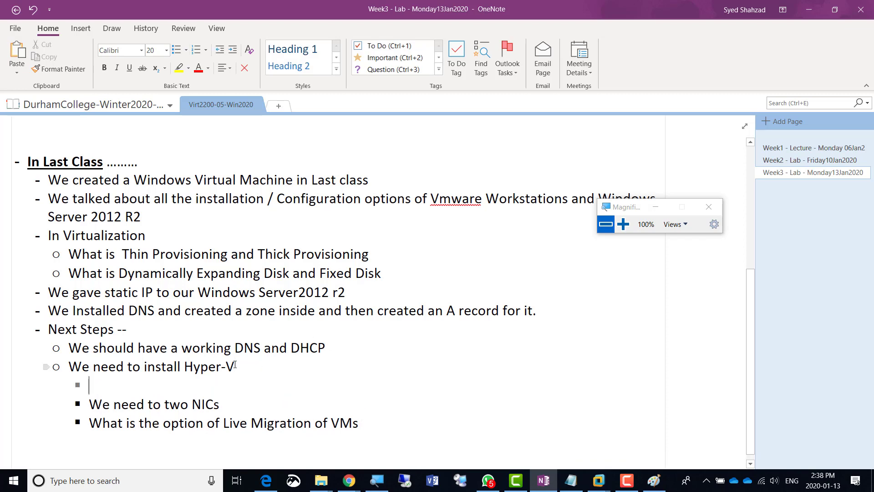
text(During inst)
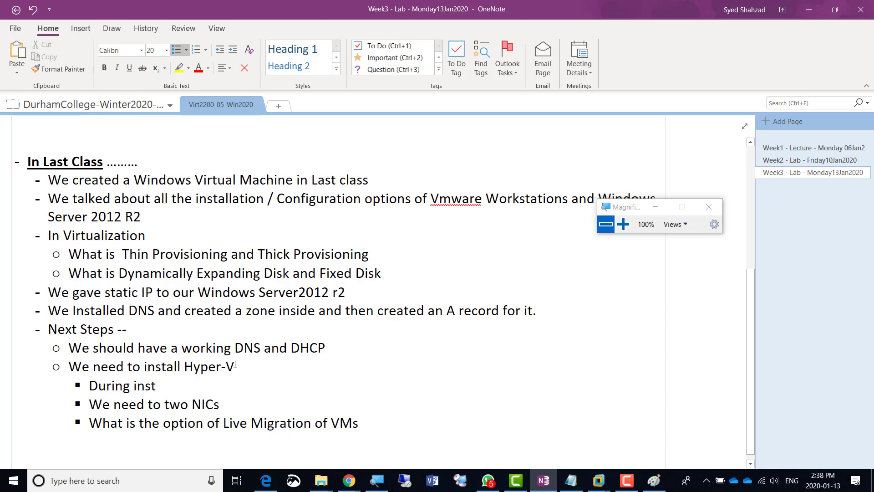
text(allation if we s)
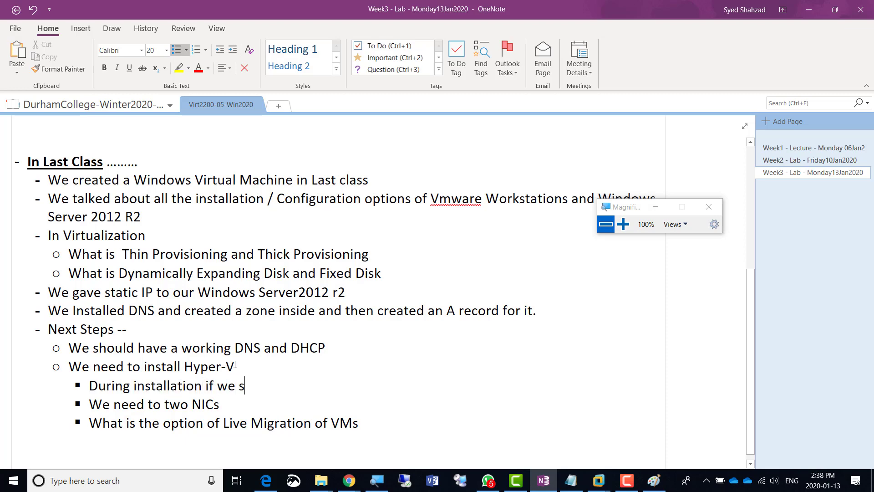
text(ee the error th)
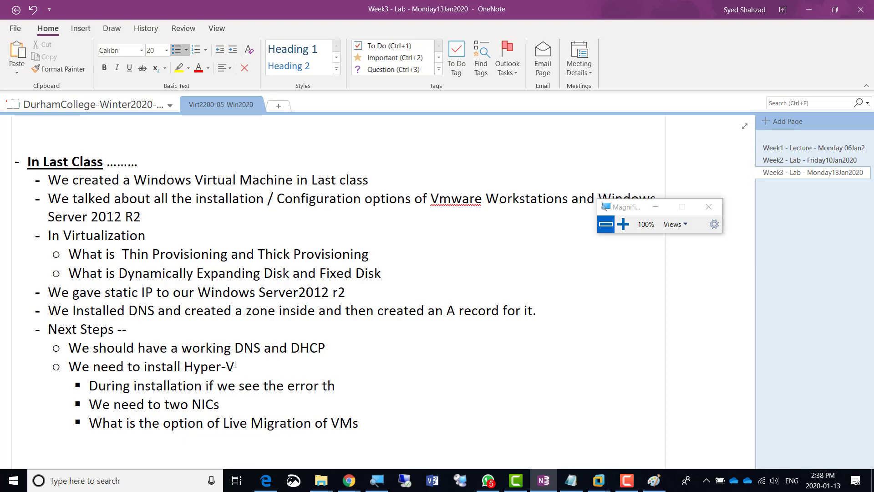
text(en we need to hg)
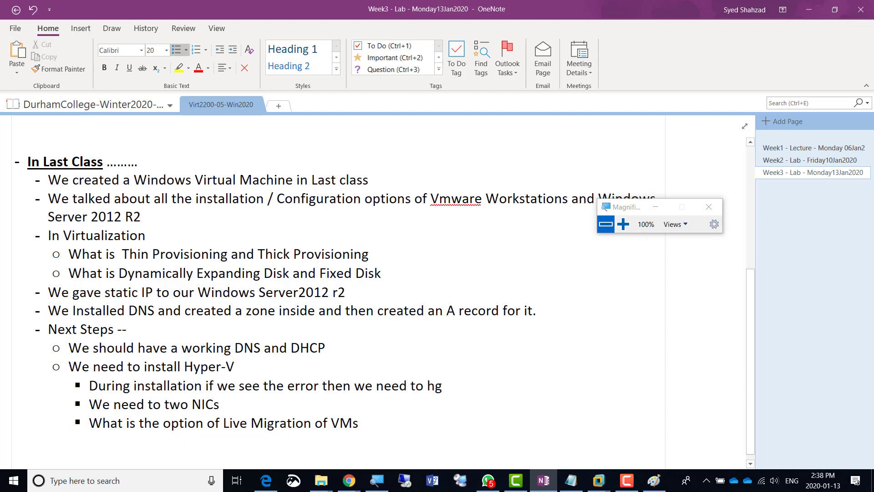
key(BackSpace)
key(BackSpace)
text(gof)
key(BackSpace)
text(for a woir)
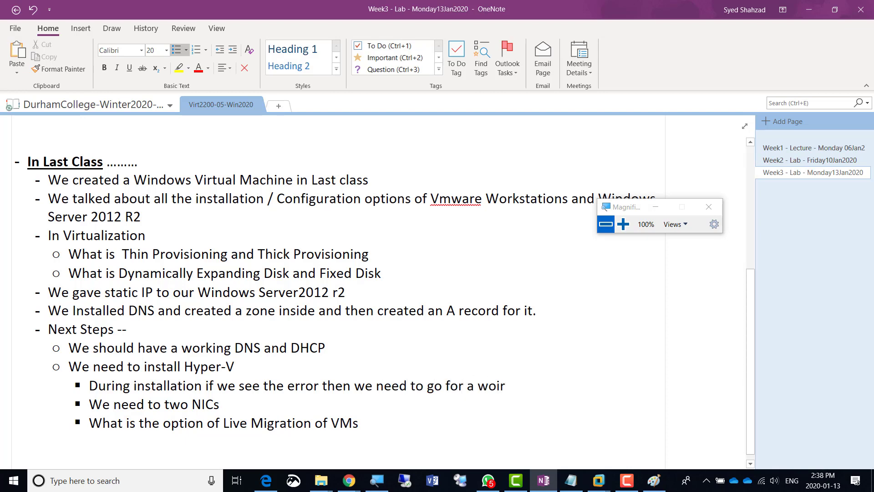
key(BackSpace)
key(BackSpace)
text(rk)
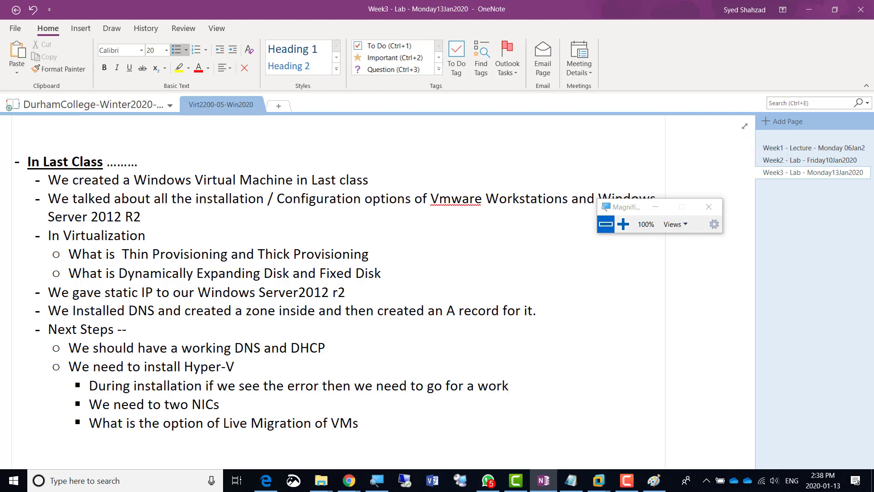
text(around)
- Add workaround sub-points "Shutdown this VM" and "We will go to the folder location of this VM on C Drive of our laptop"
key(Return)
key(Tab)
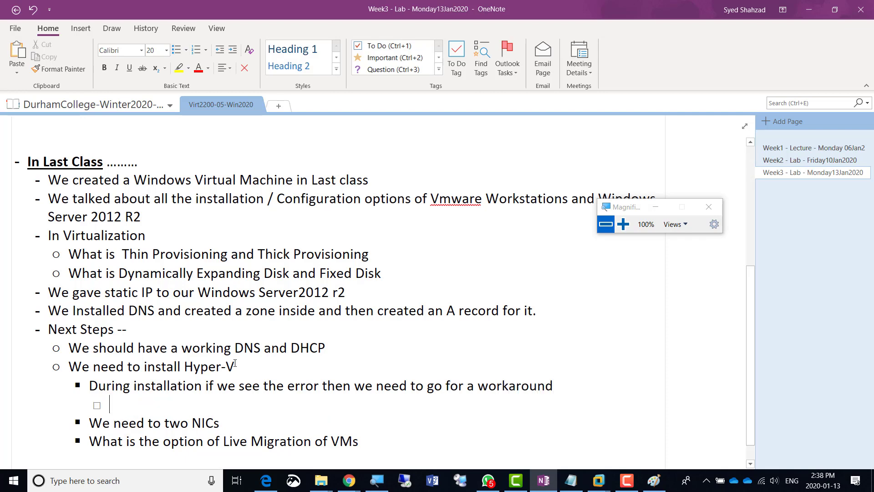
text(Shutdow)
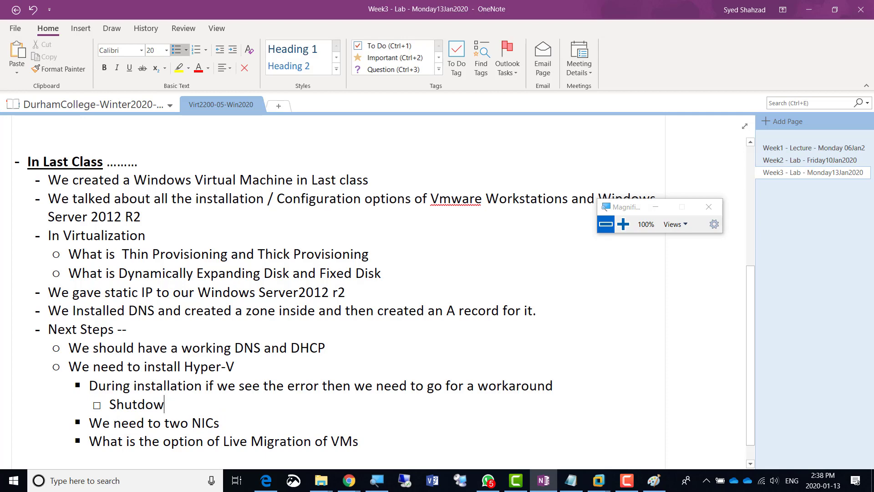
text(n this VM)
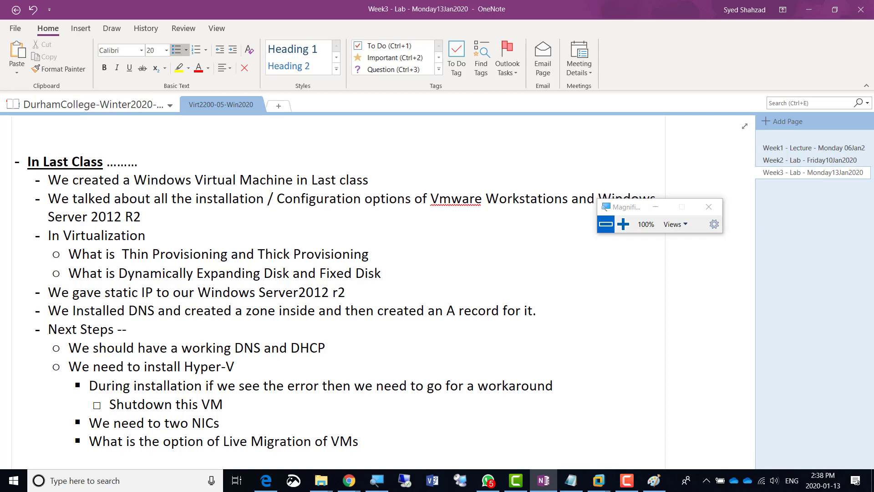
key(Return)
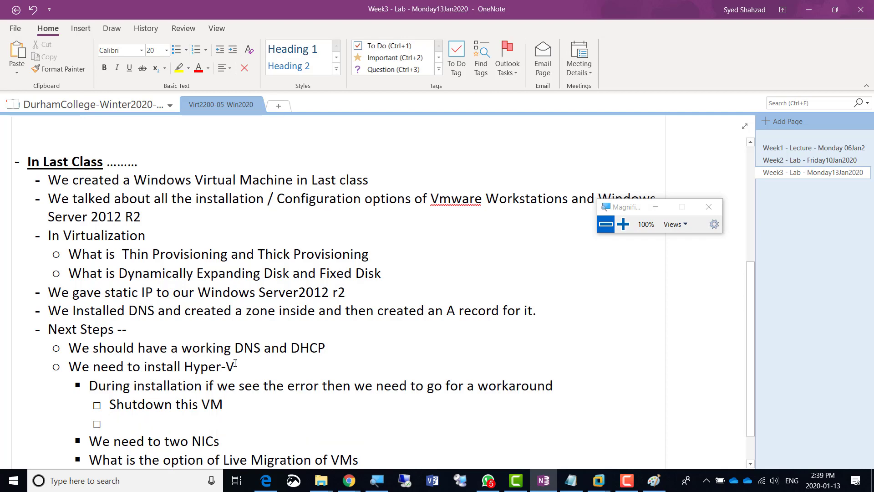
text(We will go to)
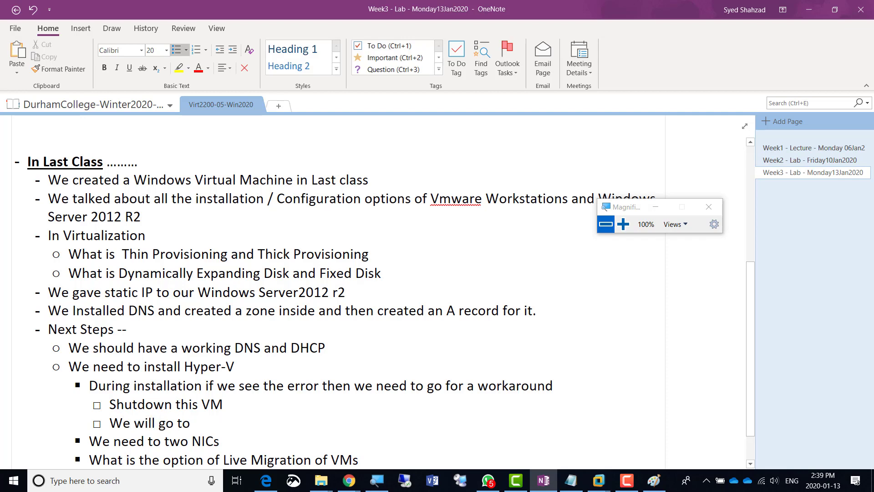
text( the folder lo)
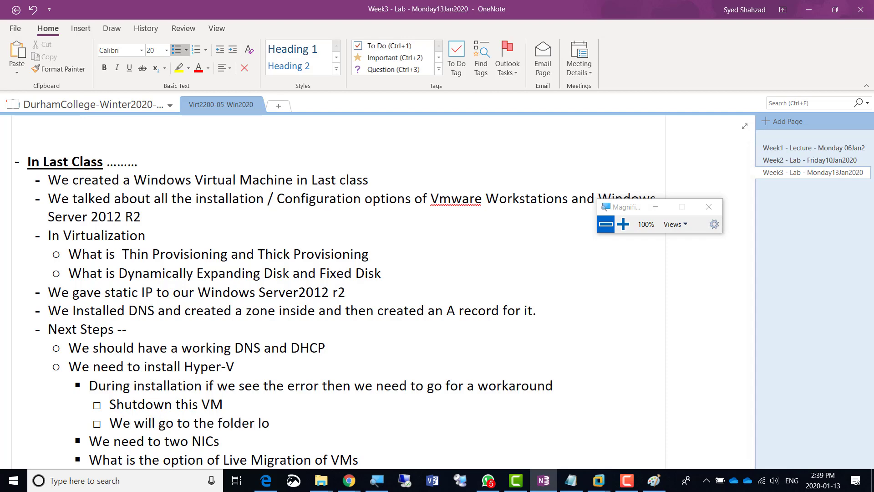
text(cation of this VM on C )
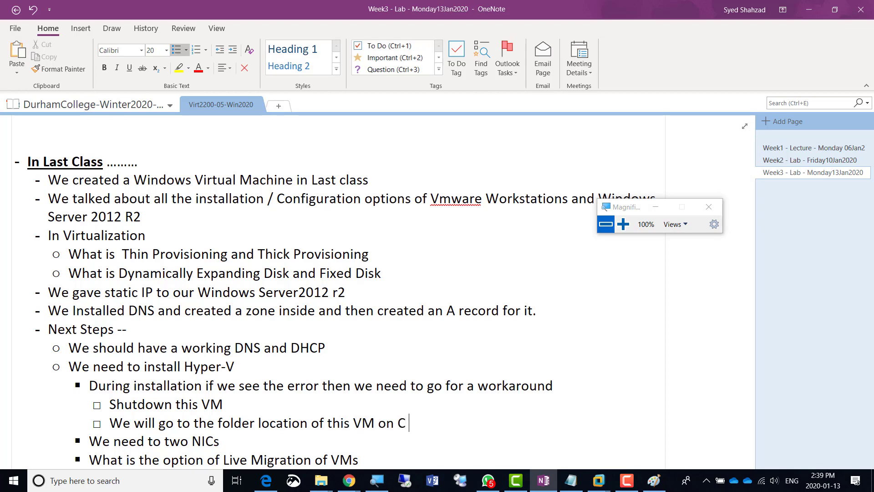
text(Drive of our laptop)
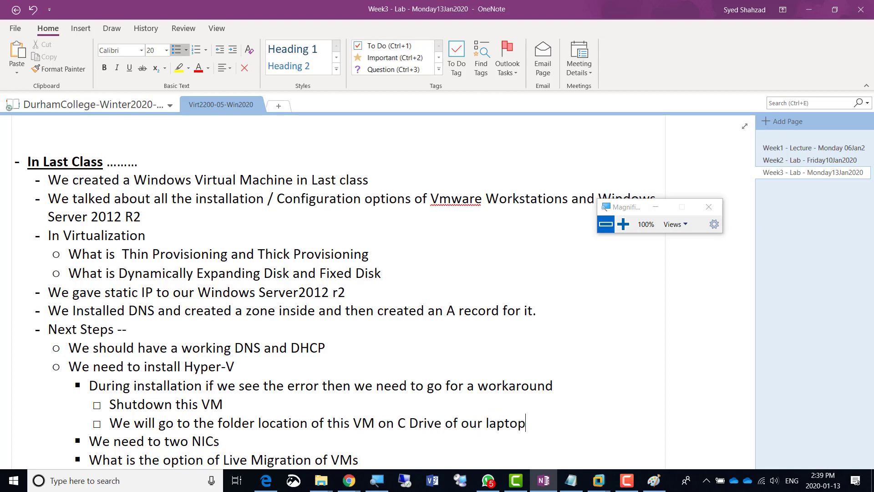
- Add the workaround sub-point "We will open .VMX file which is a configuration file"
key(Return)
text(We w)
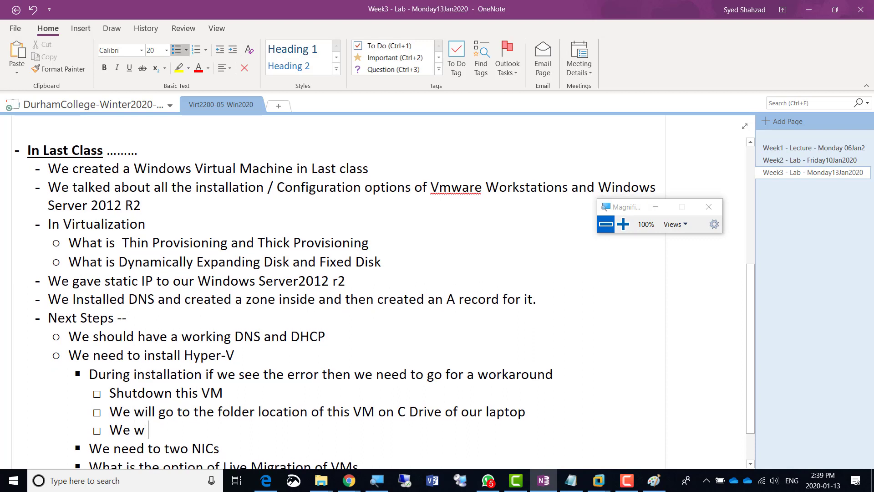
text(ill open .VMX fi)
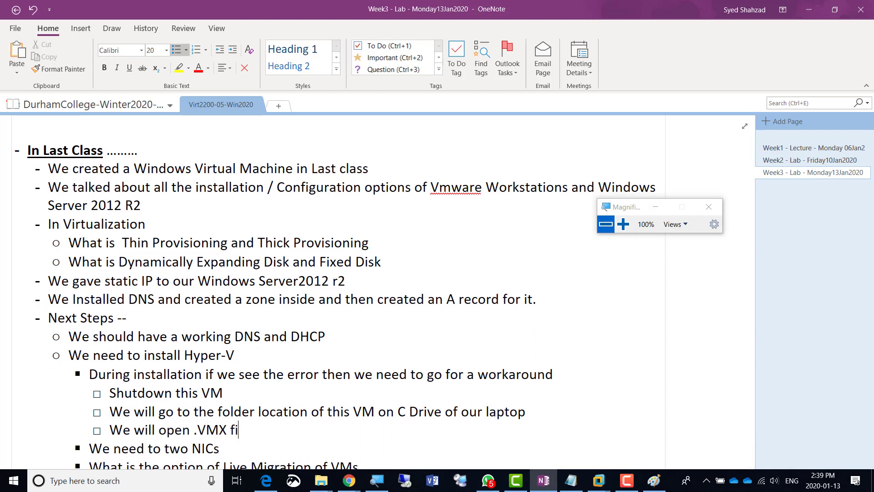
text(le which is a config)
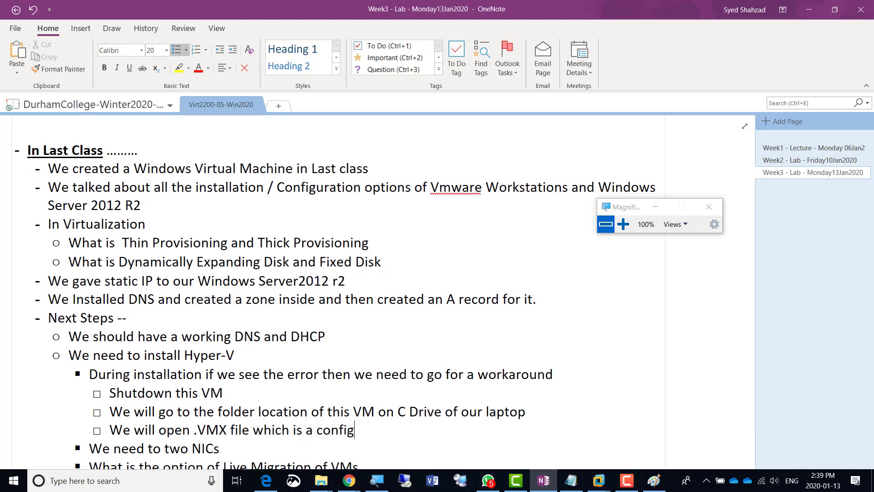
text(uration file)
- Add the workaround sub-point "We will enter three lines of code carefully"
key(Return)
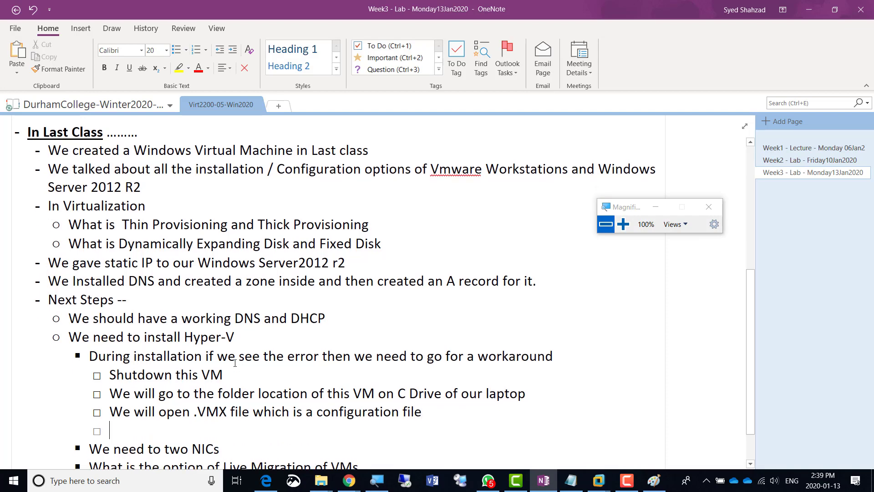
text(We will e)
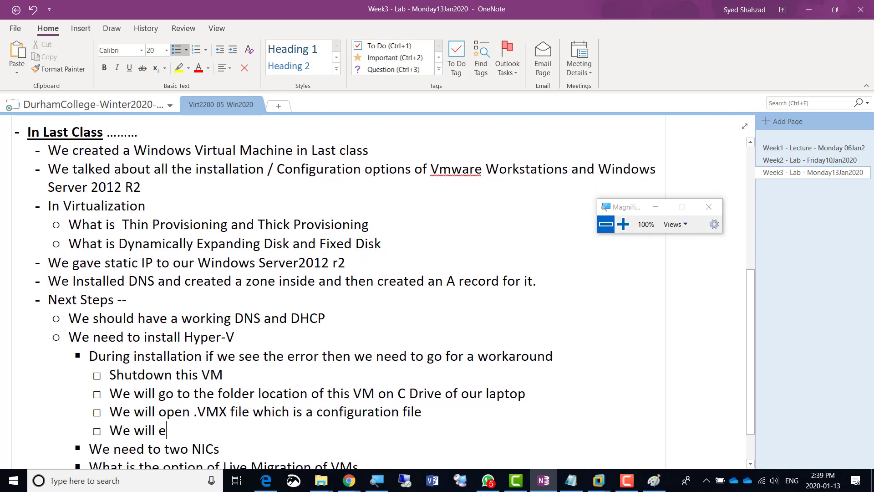
text(nter three li)
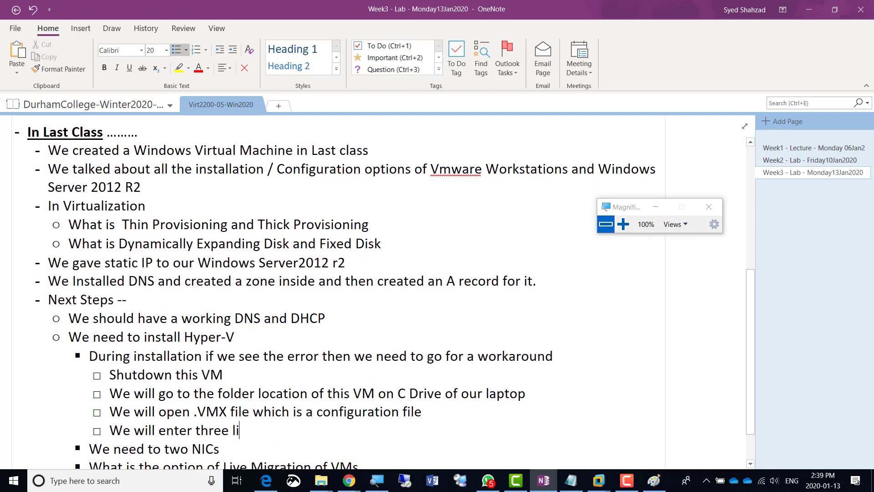
text(nes of code care)
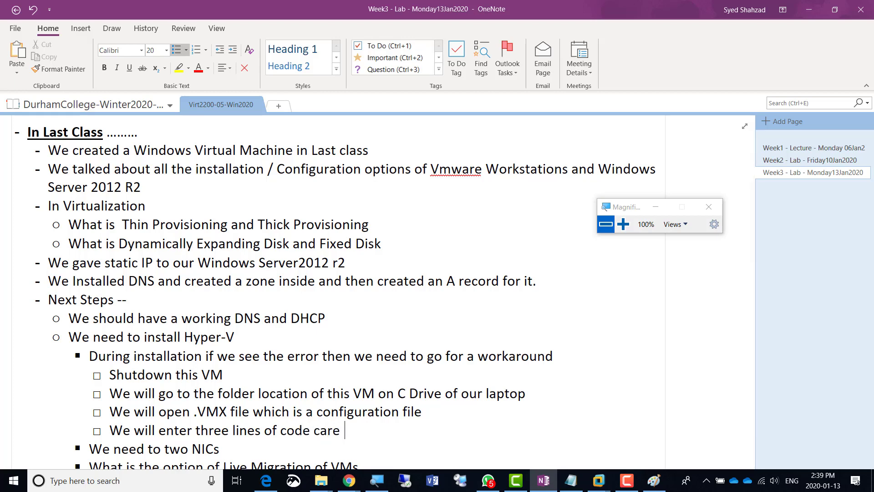
key(BackSpace)
text(fully)
- Add the workaround sub-points "Save and close it" and "Start the Vm again and install Hyper-V"
key(Return)
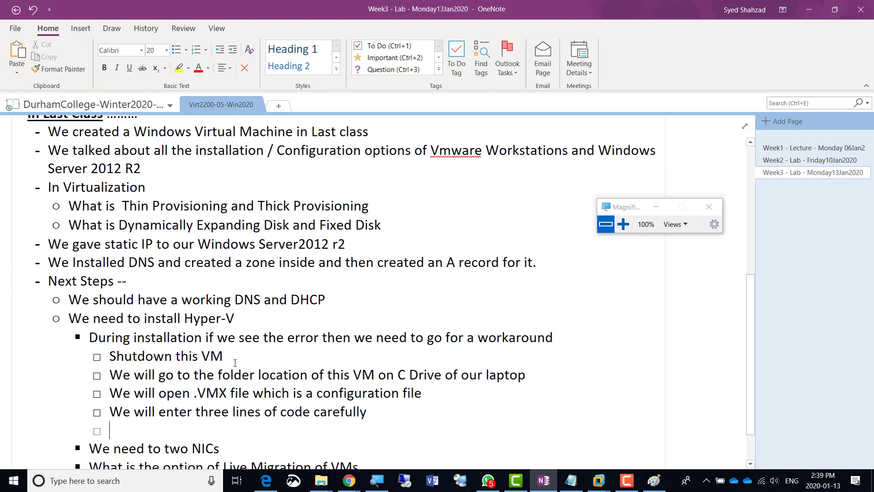
text(save)
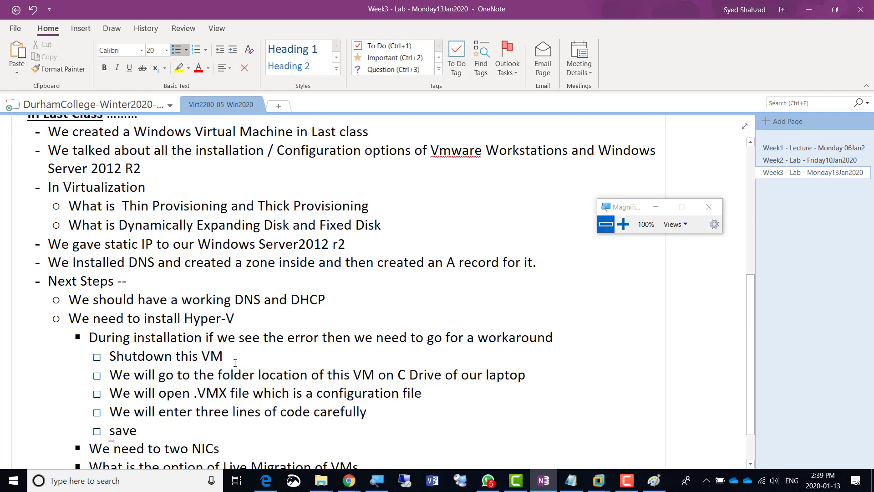
text( and close it)
key(Return)
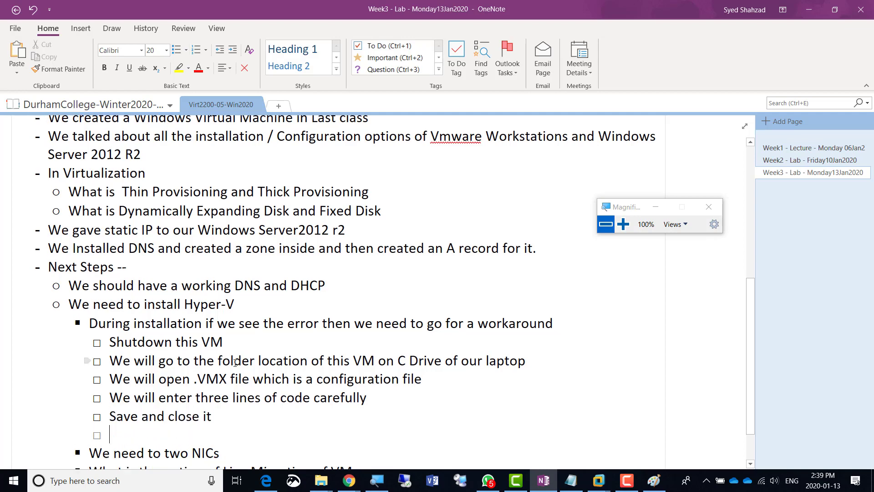
text(Start the)
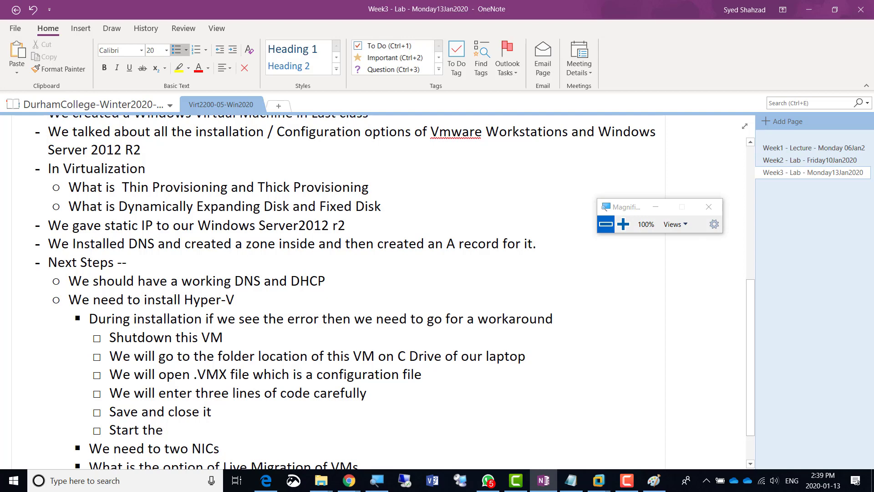
text( Vm again and install Hyper-V)
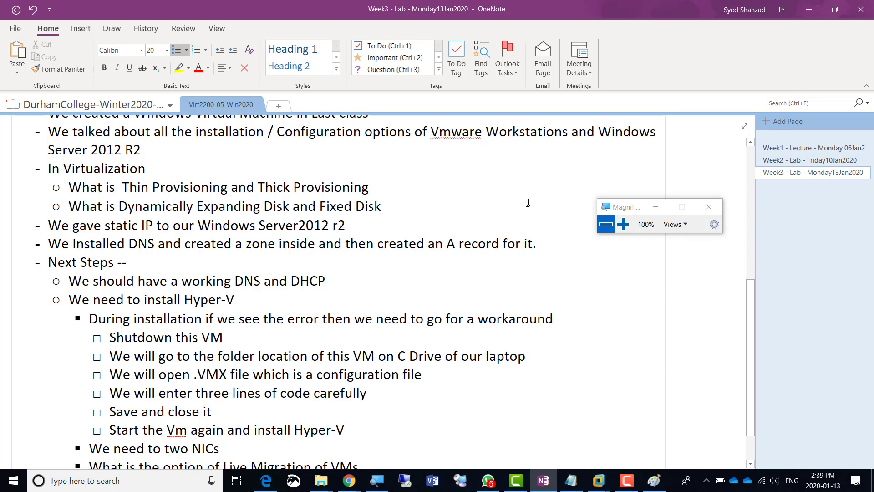
- Switch to VMware Workstation and cancel the Add Roles and Features Wizard in the Windows Server 2012 VM
click(808, 9)
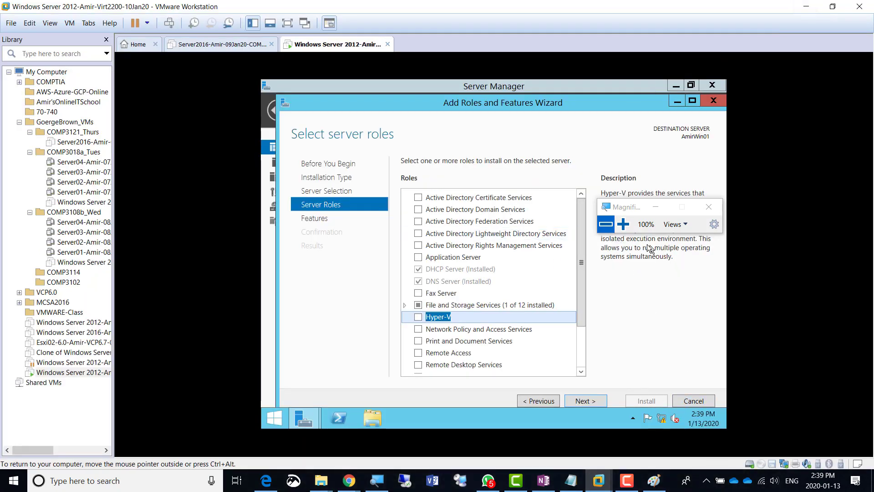
click(623, 224)
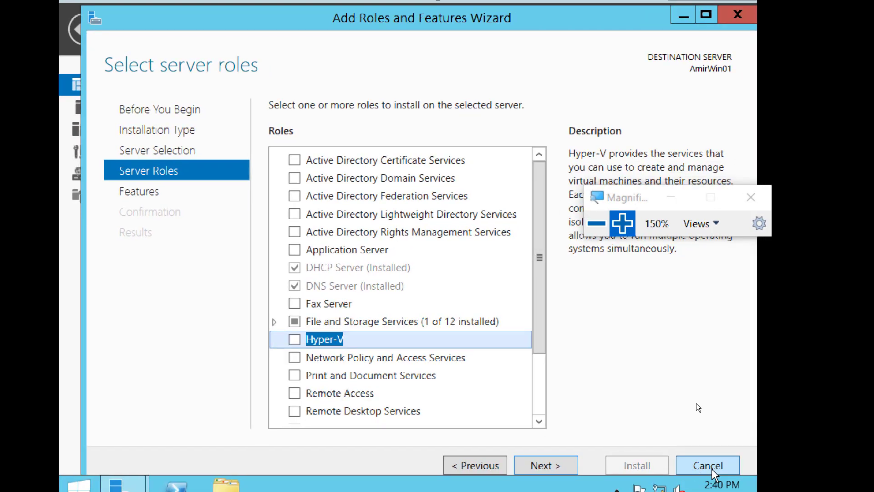
click(713, 473)
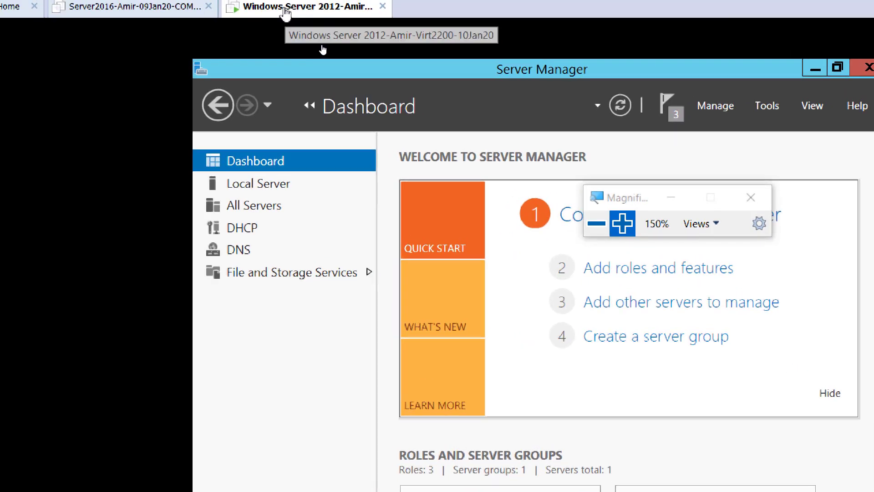
- Examine the Windows Server 2012 VM's power options and the guest system's own shut down or sign out option
right_click(283, 10)
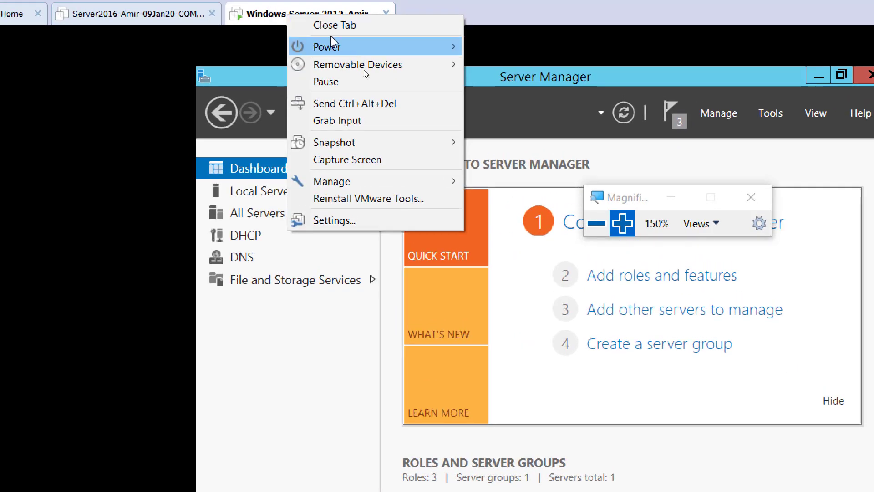
mouse_move(334, 43)
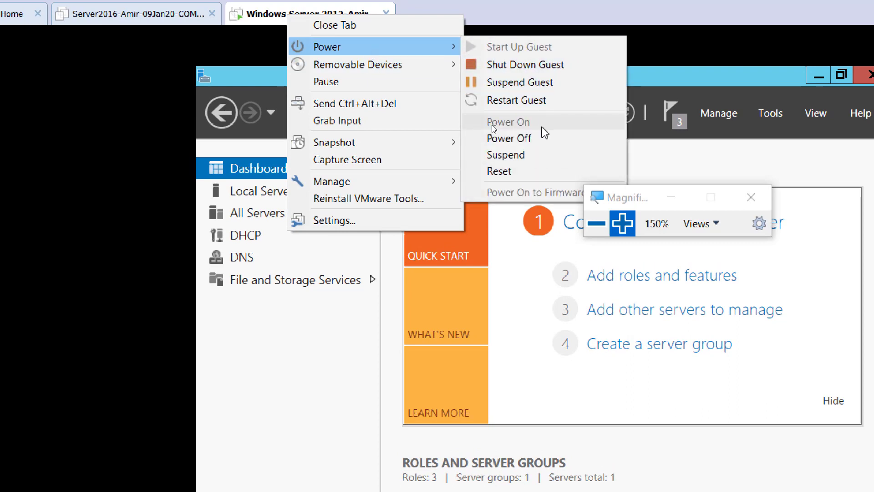
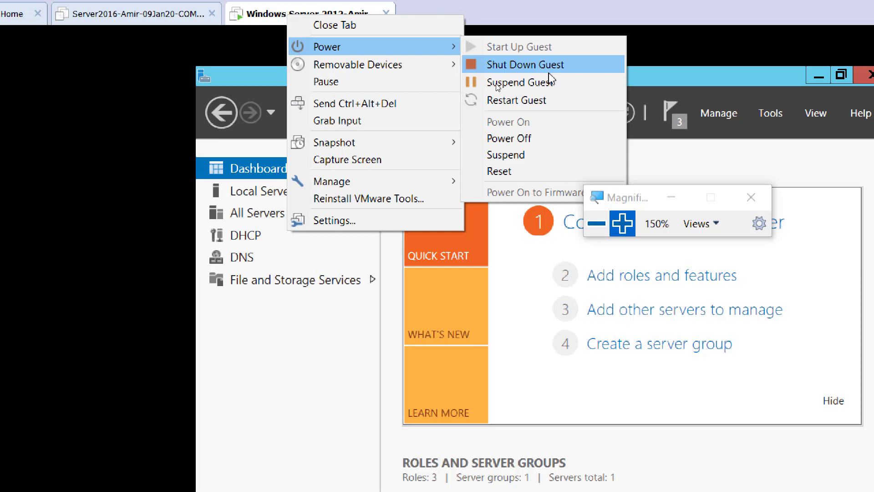
click(260, 401)
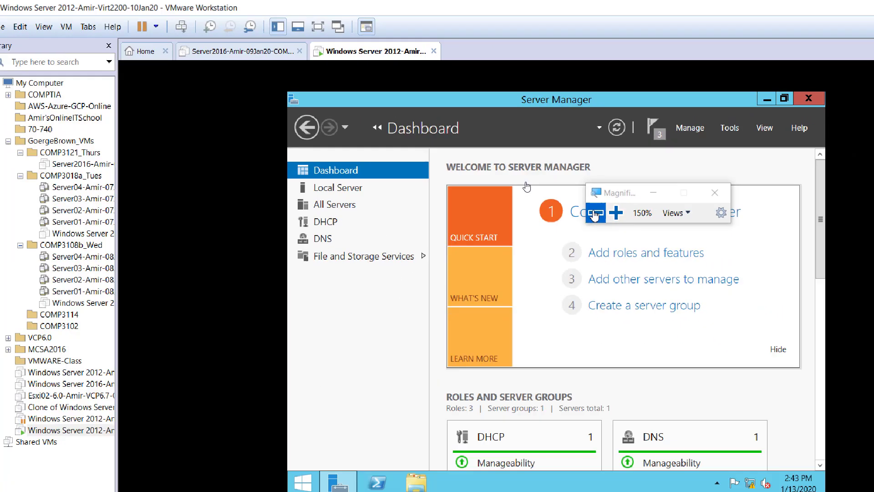
click(596, 223)
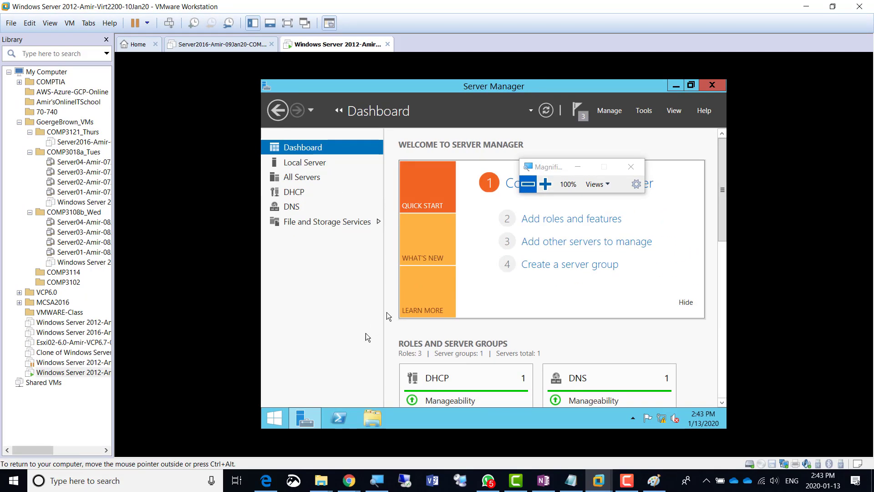
right_click(274, 420)
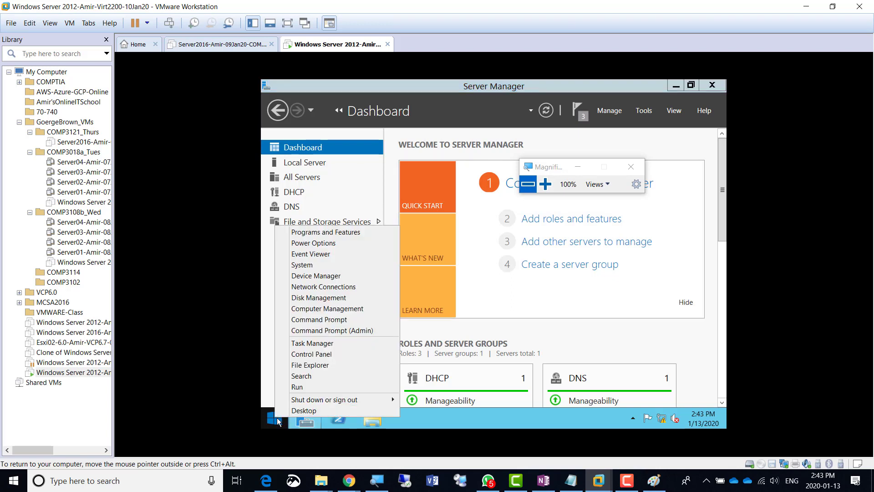
click(546, 184)
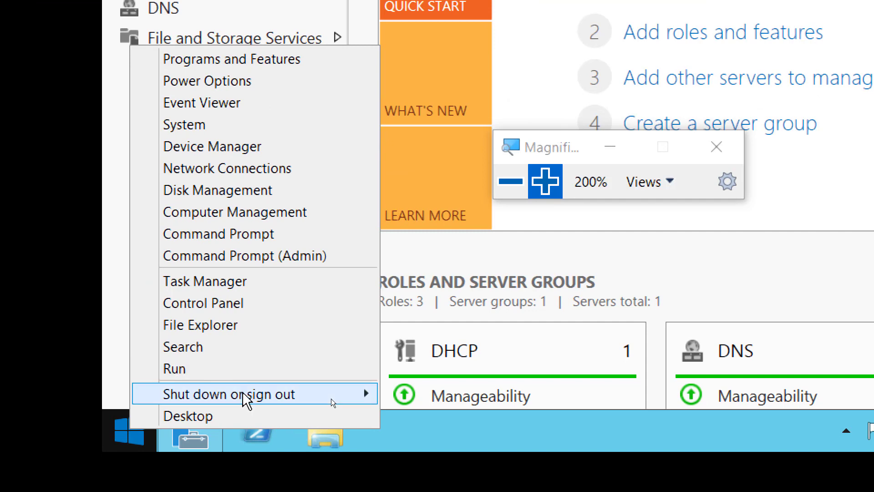
mouse_move(241, 395)
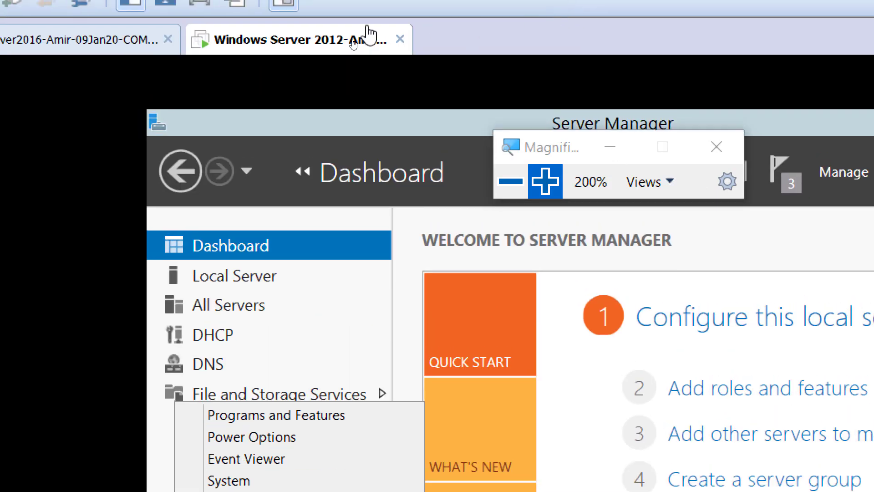
- Restart the Windows Server 2012 guest through the VM's power options
right_click(291, 39)
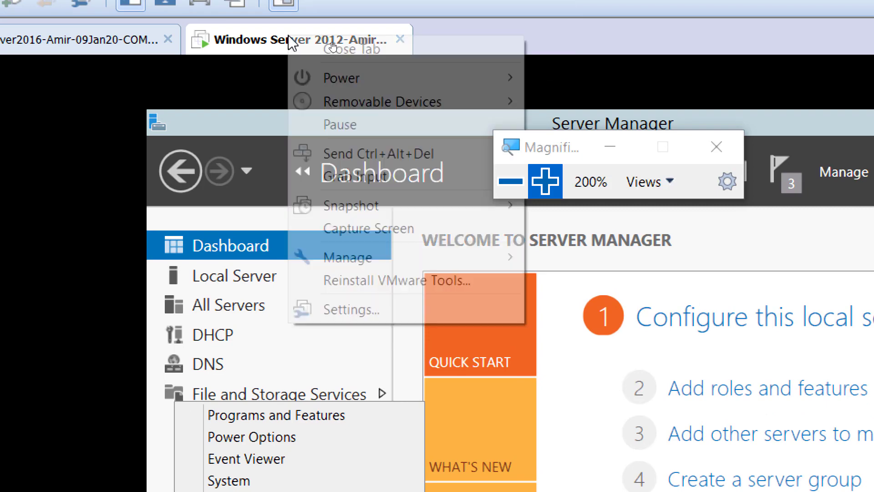
mouse_move(364, 77)
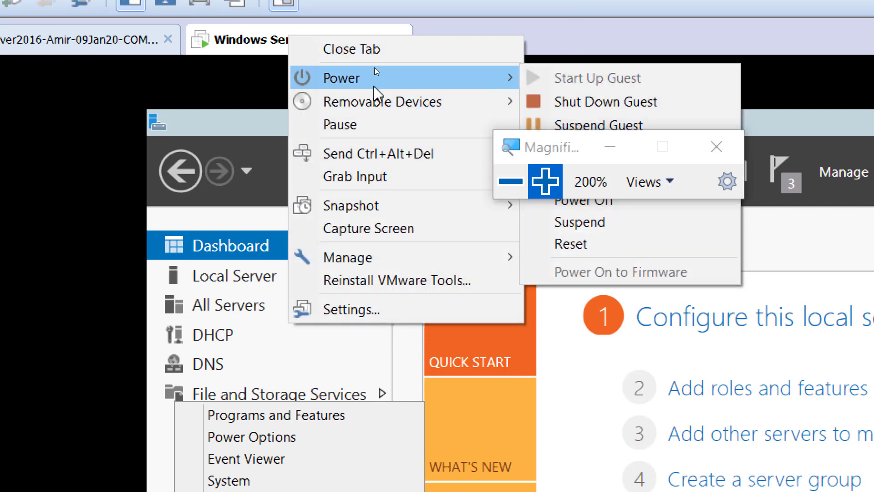
click(567, 150)
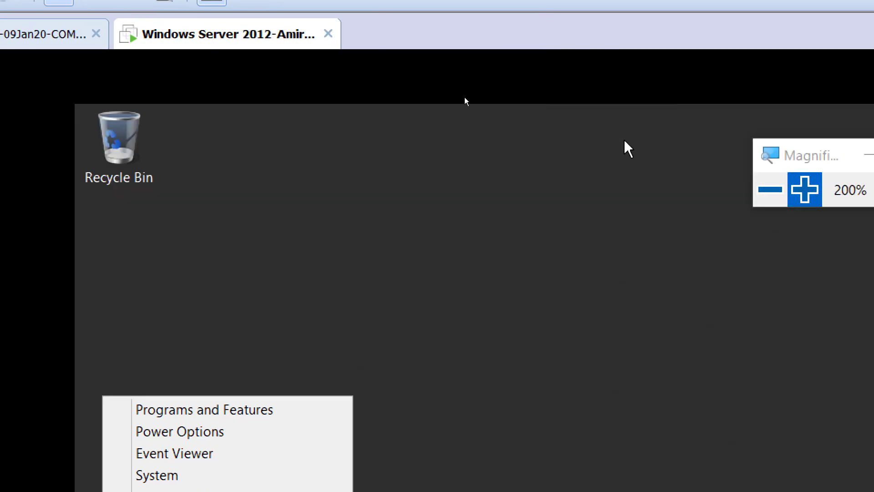
right_click(283, 40)
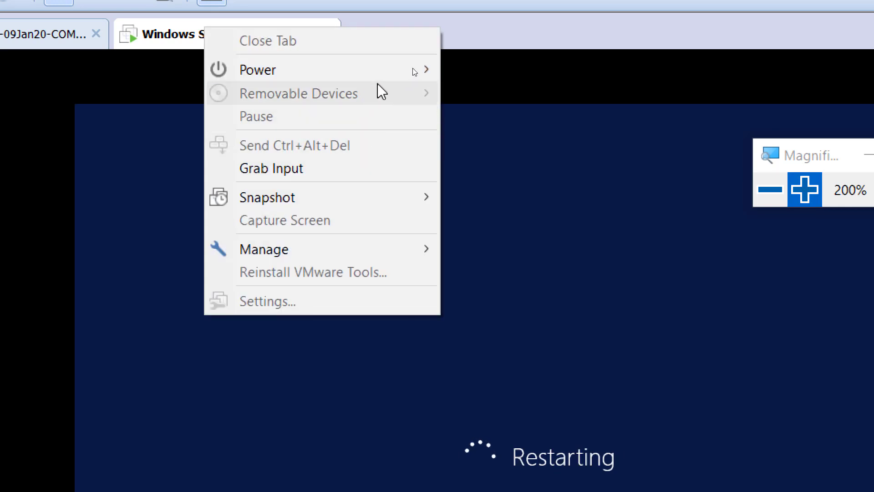
mouse_move(388, 71)
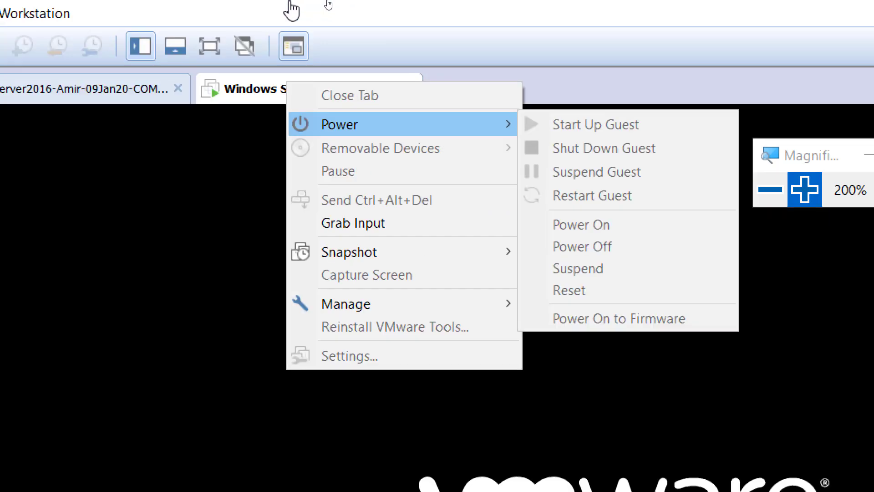
click(291, 9)
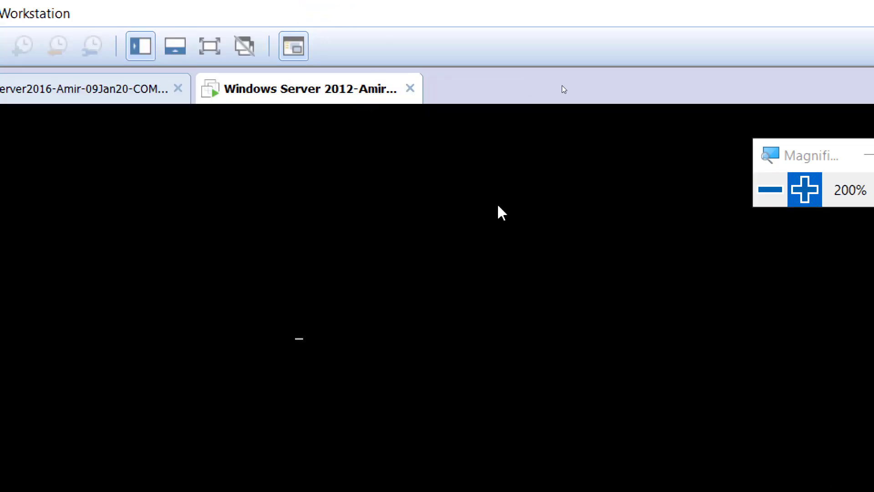
click(765, 195)
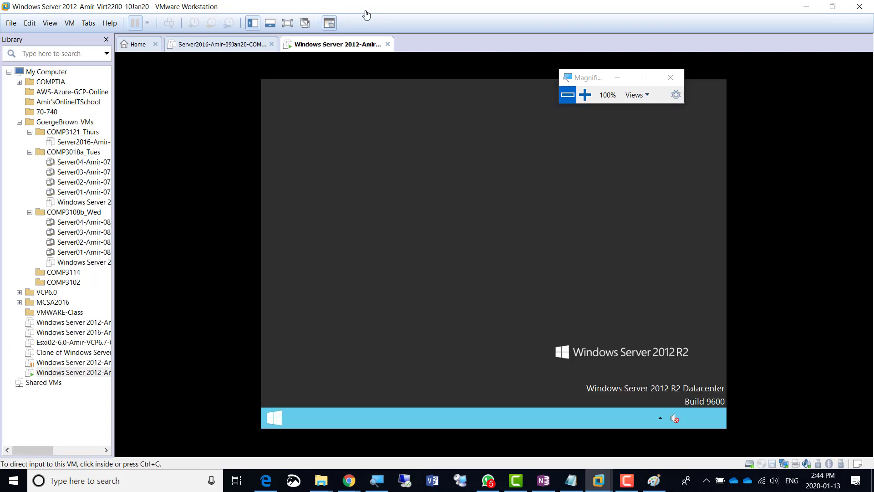
right_click(315, 47)
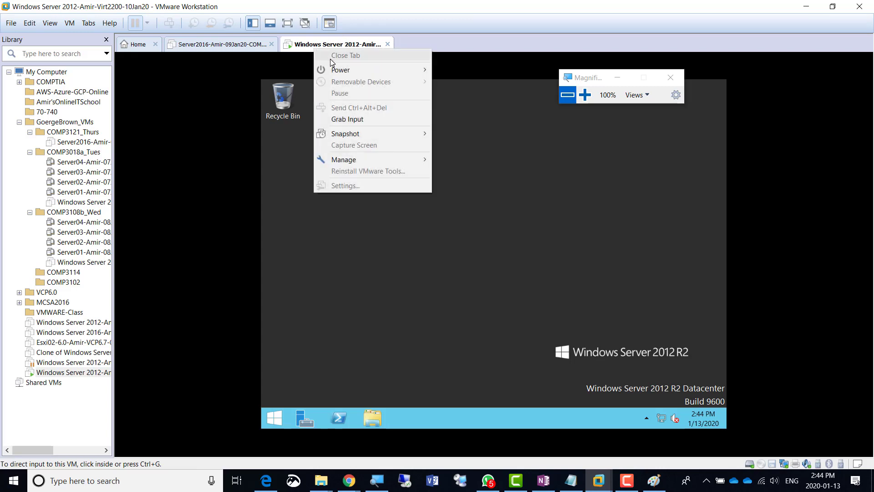
click(265, 421)
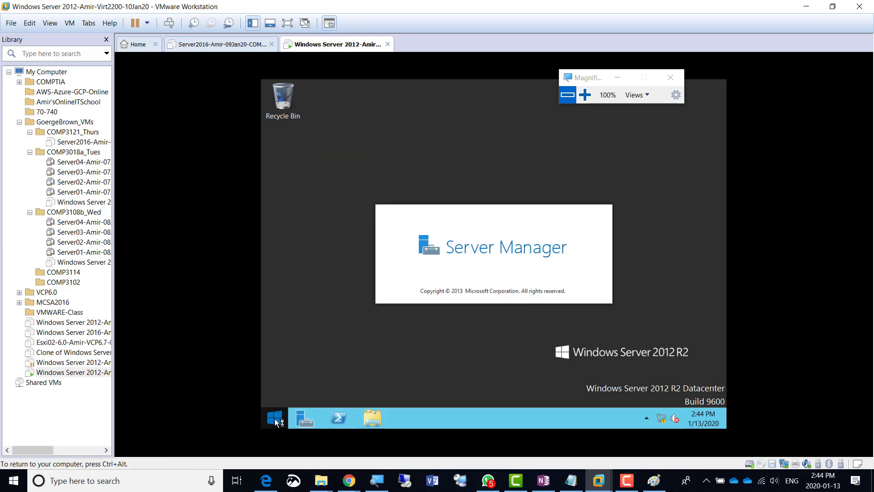
- Shut down Windows Server 2012 R2 from inside the guest with the reason Hardware: Maintenance (Planned)
right_click(274, 419)
mouse_move(361, 400)
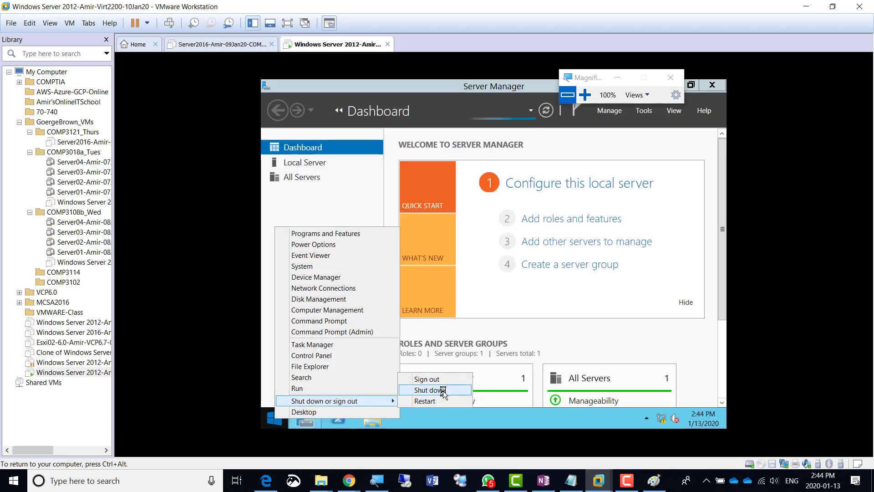
click(444, 391)
key(super+plus)
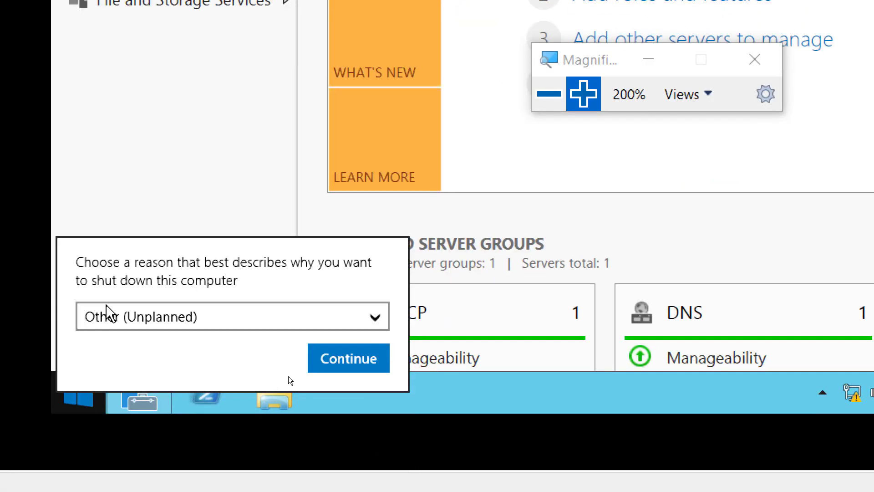
click(372, 324)
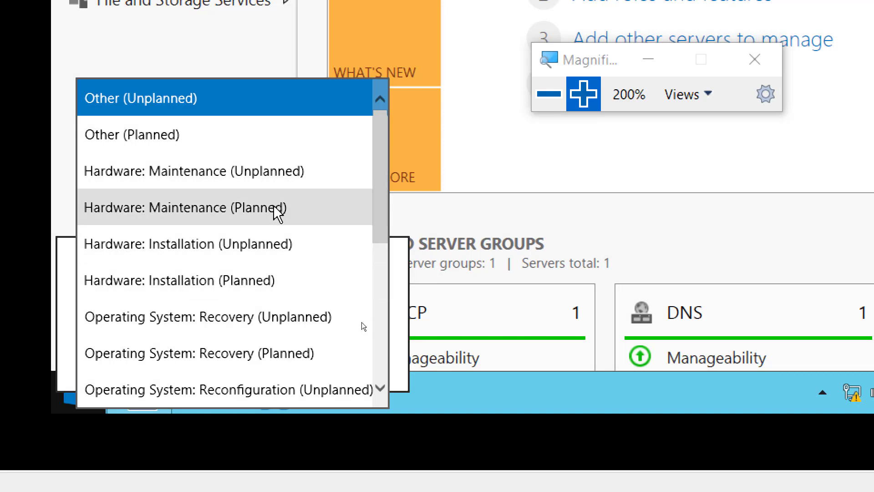
click(223, 215)
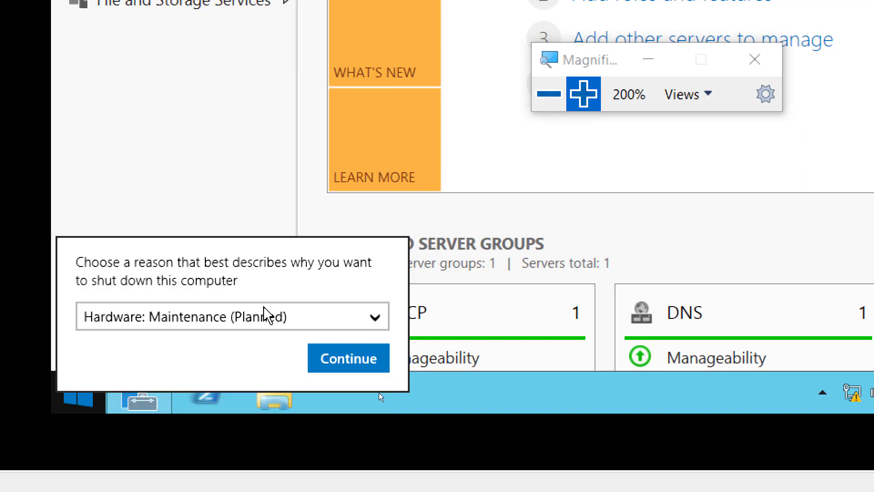
click(351, 364)
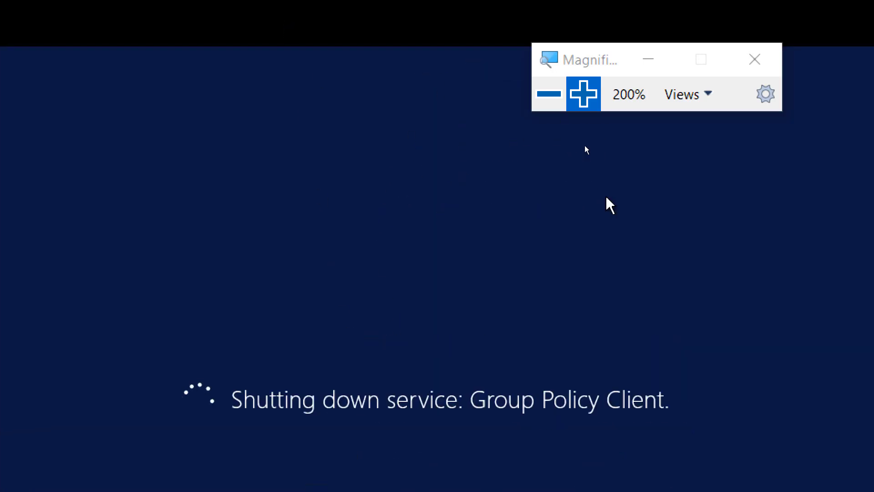
click(547, 98)
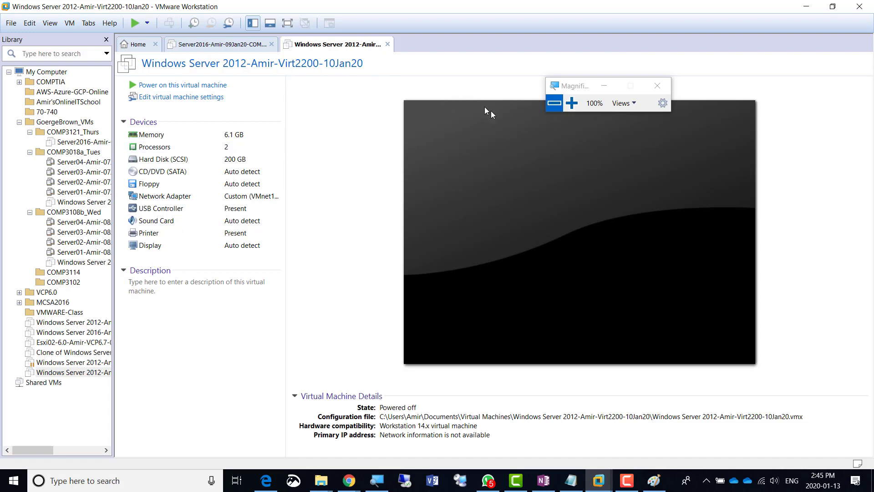
- Copy the working directory path from the general options in the Windows Server 2012 VM's settings
click(571, 103)
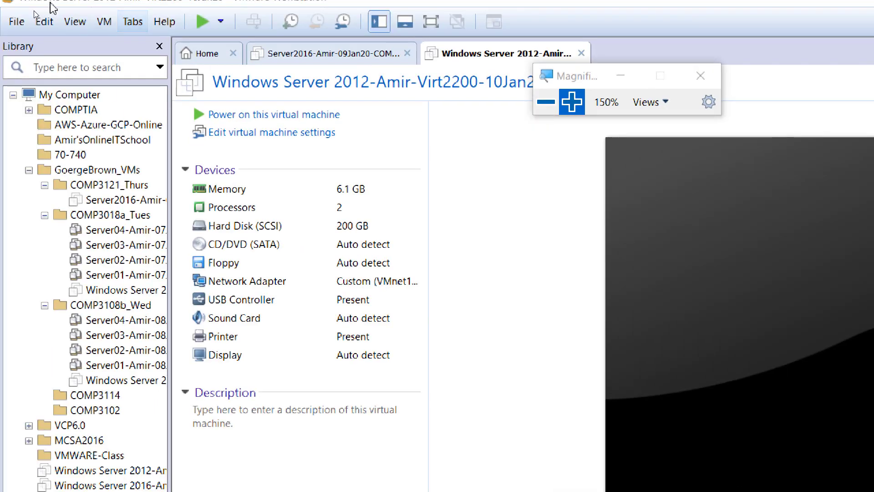
click(546, 102)
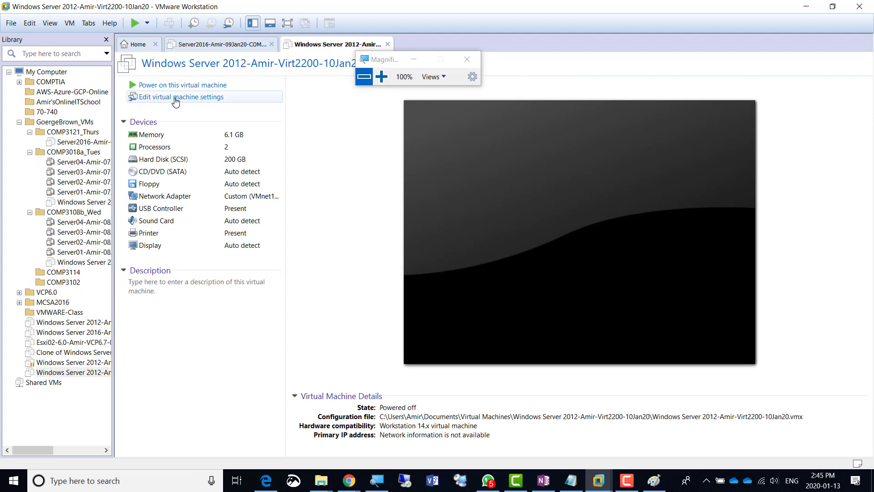
click(272, 101)
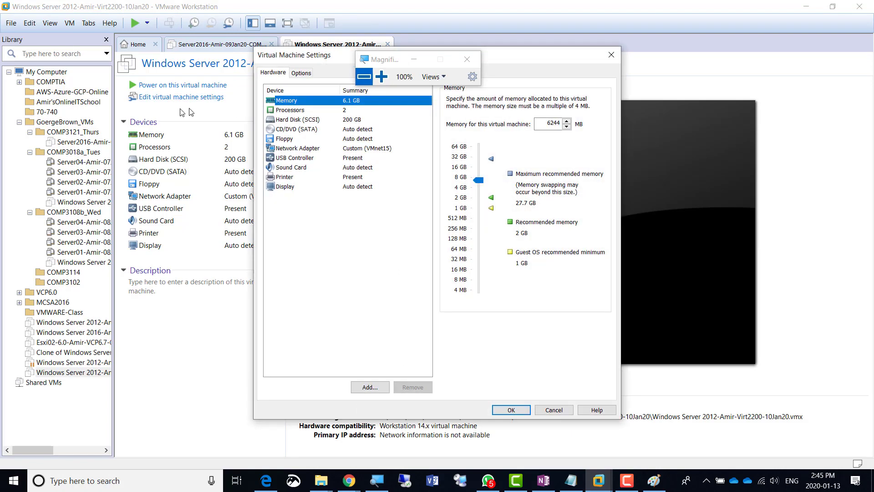
click(382, 77)
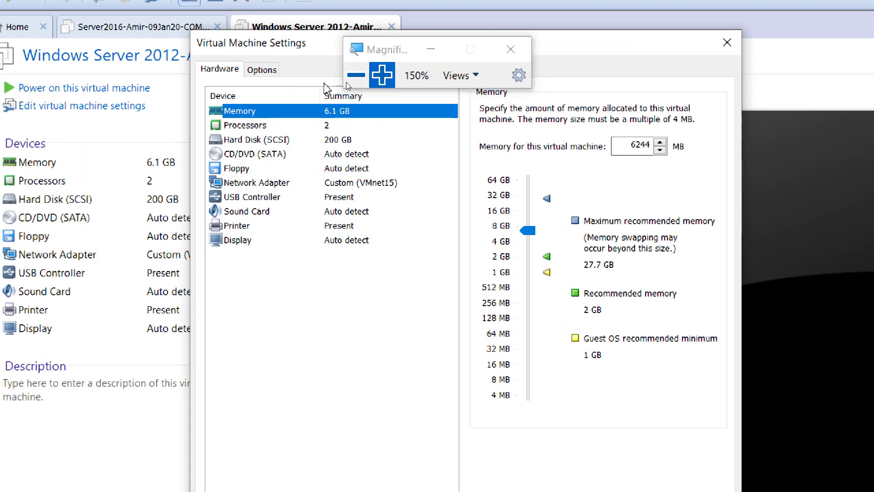
click(262, 73)
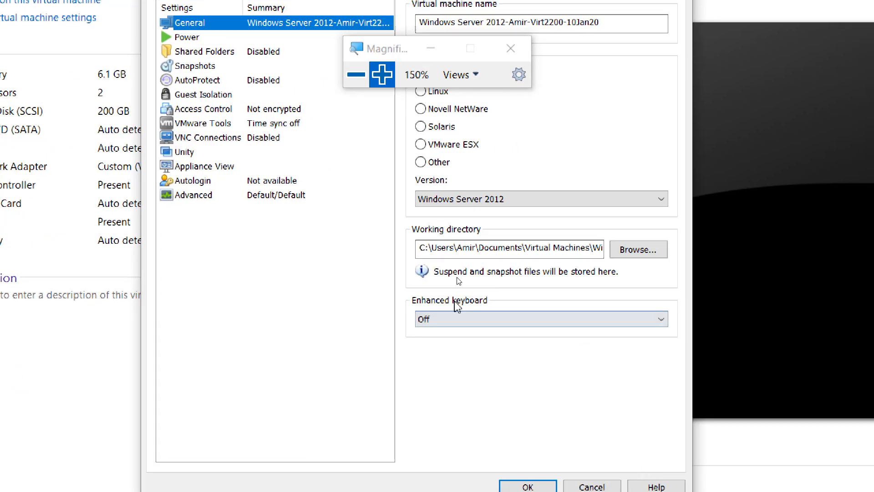
click(469, 337)
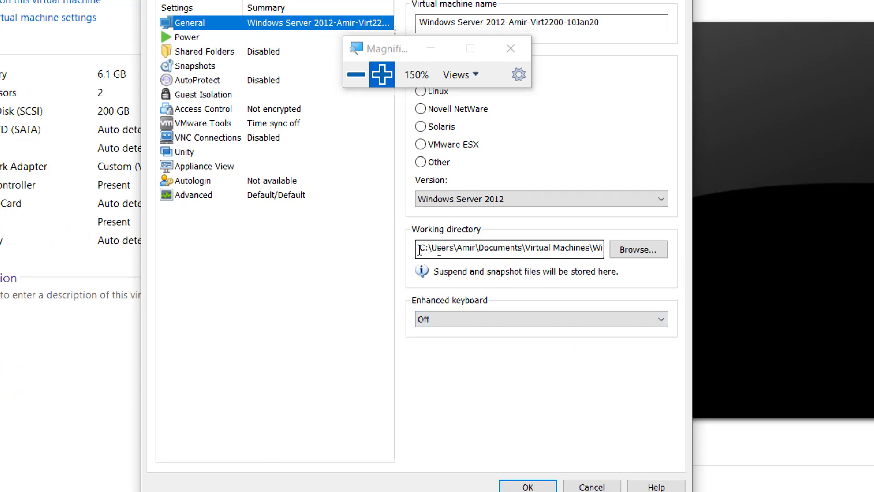
drag(419, 250, 571, 252)
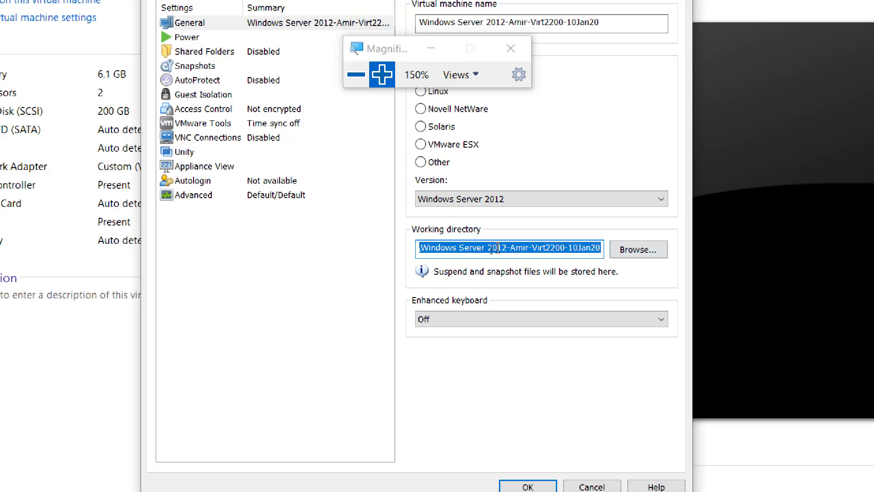
click(438, 252)
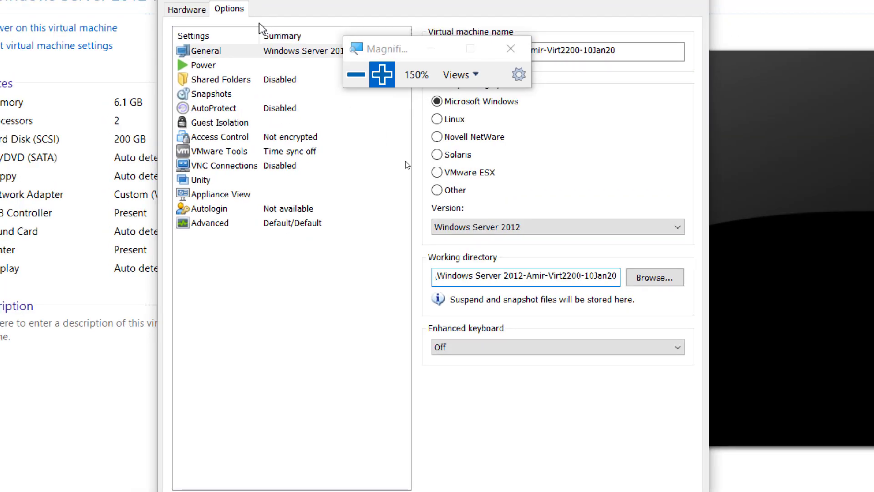
triple_click(477, 279)
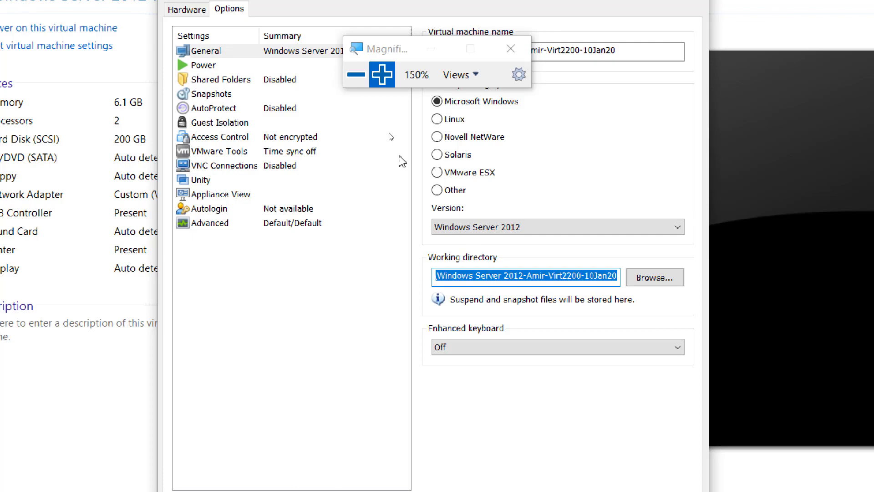
click(356, 75)
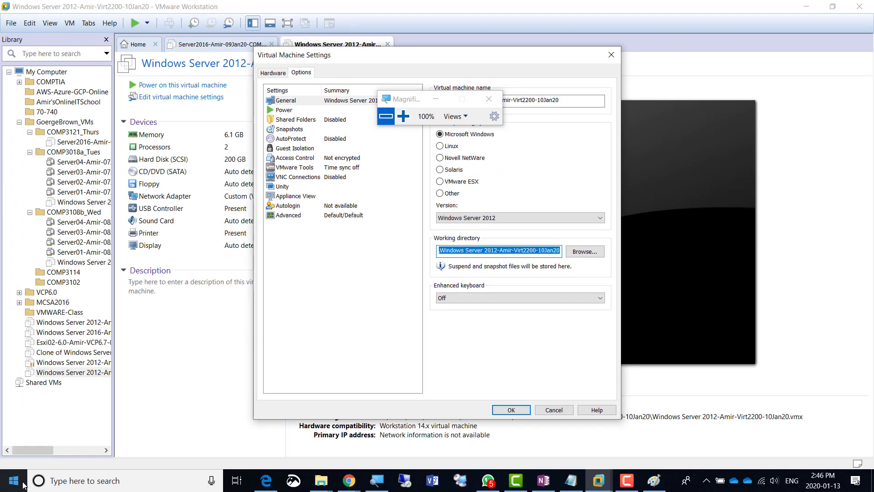
- Open the VM's folder on the host by running the copied working directory path from the Windows Run prompt
right_click(14, 483)
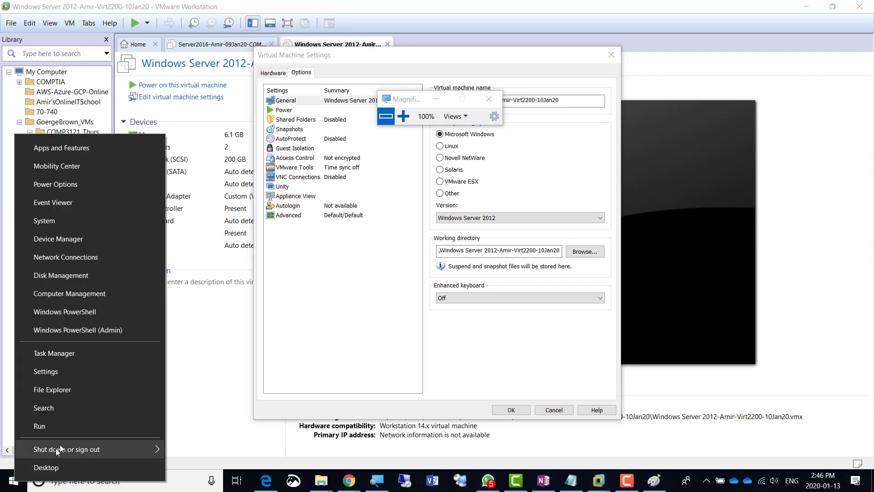
click(86, 425)
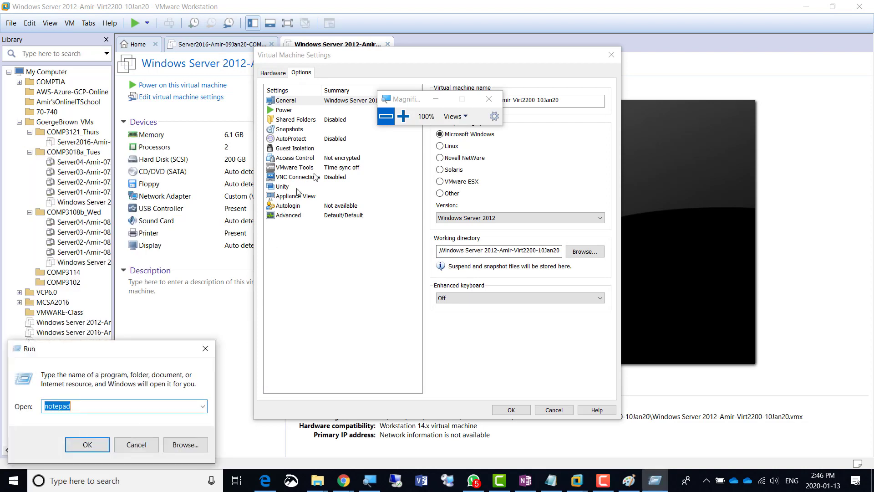
click(403, 117)
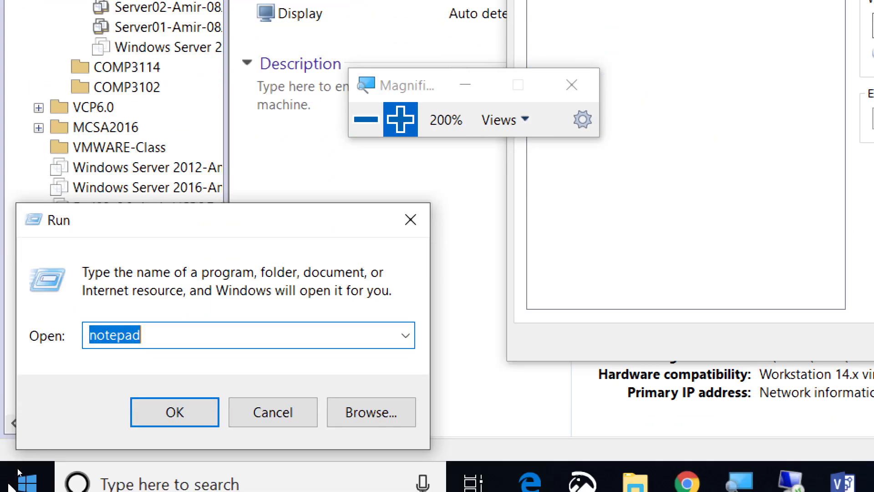
key(ctrl+v)
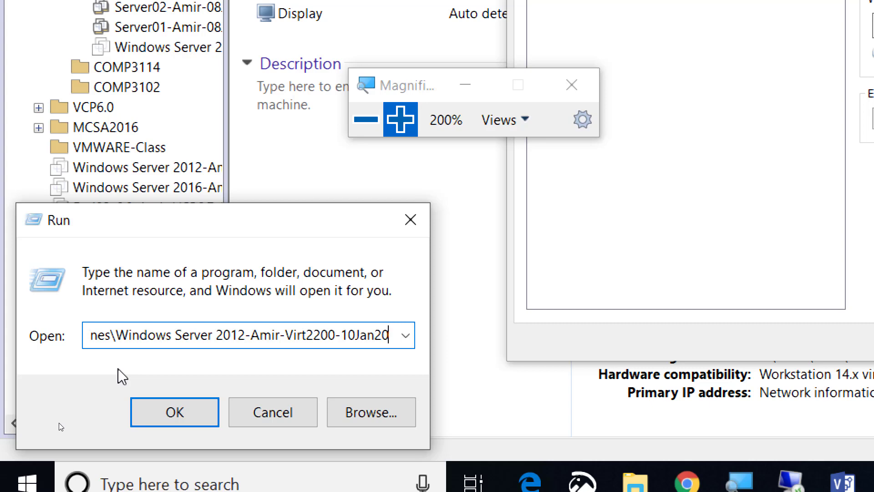
click(163, 415)
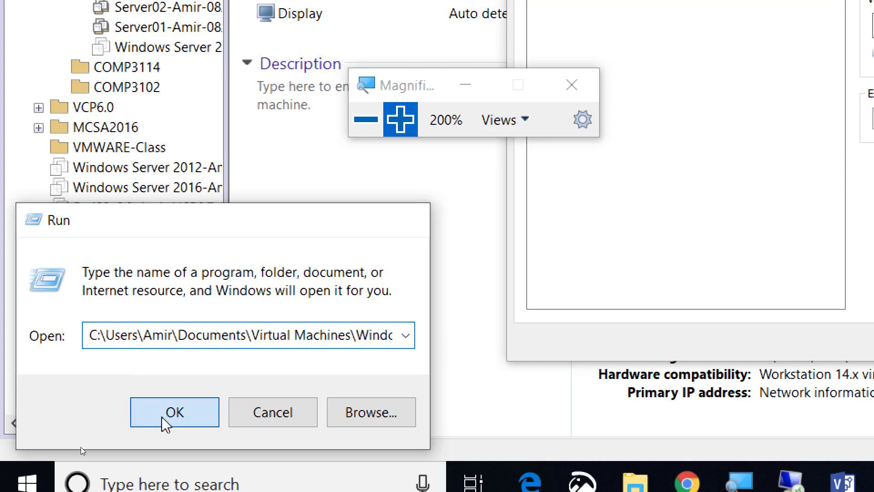
click(366, 120)
drag(206, 272, 435, 154)
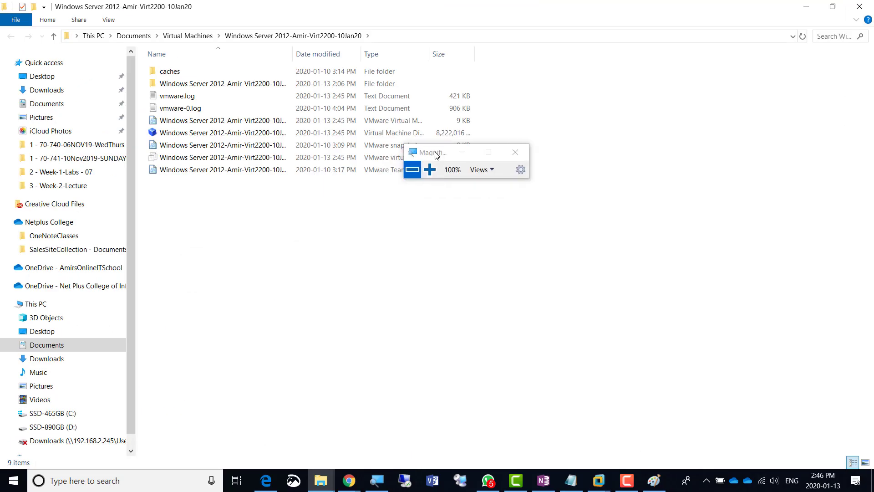
- Widen the Name column to show the full file names and check the folder's File name extensions setting
drag(294, 53, 372, 57)
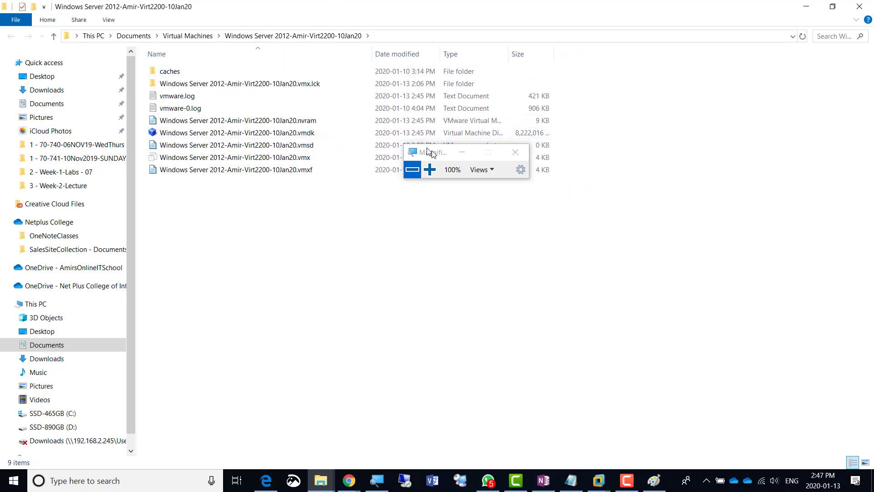
drag(432, 155, 433, 195)
click(429, 209)
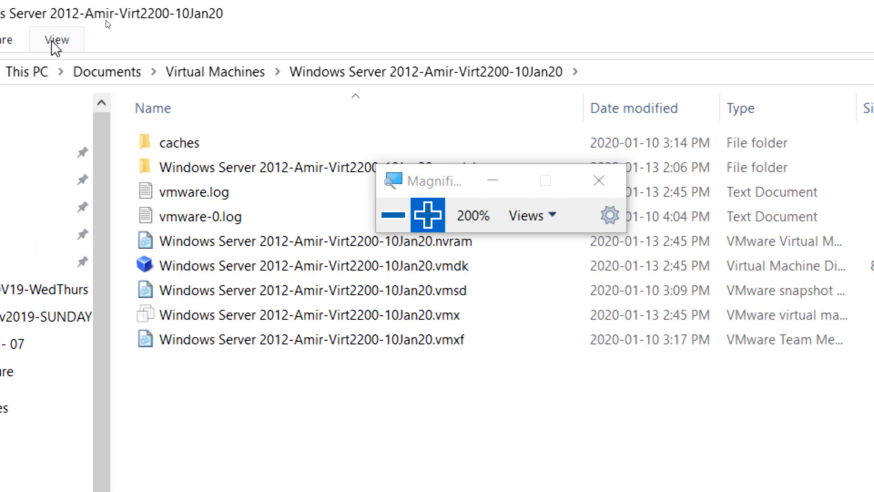
click(53, 42)
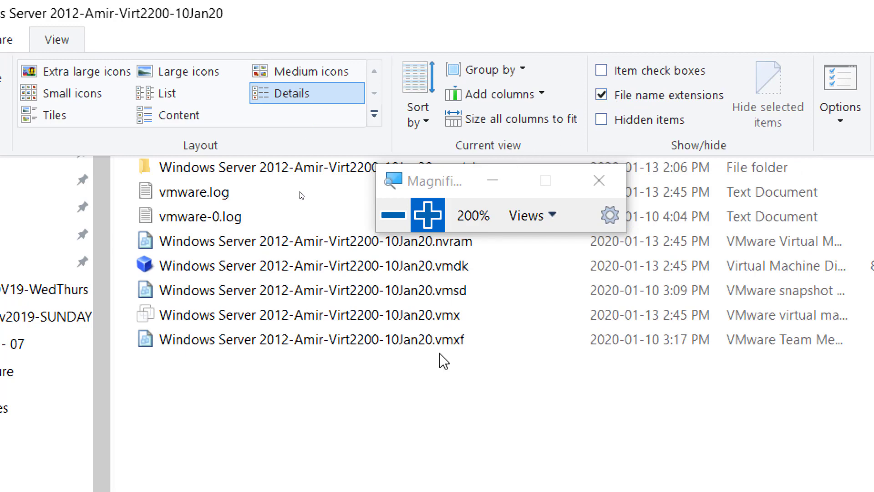
click(440, 410)
drag(447, 184, 692, 396)
- Open the Windows Server 2012 VM's .vmx file with Notepad, without making Notepad the default app for .vmx files
click(439, 315)
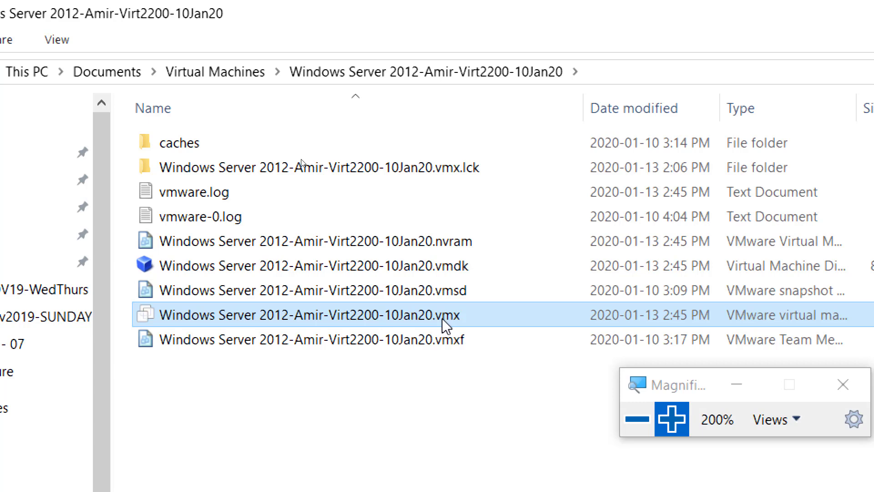
right_click(409, 318)
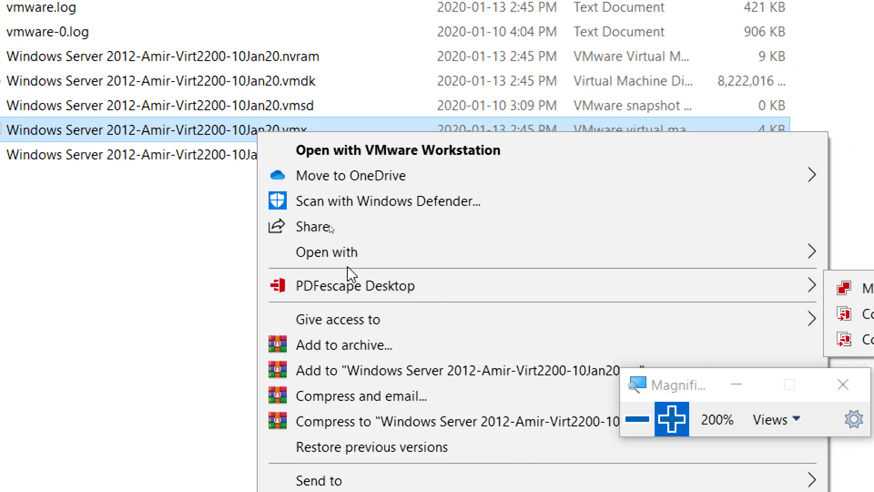
mouse_move(329, 255)
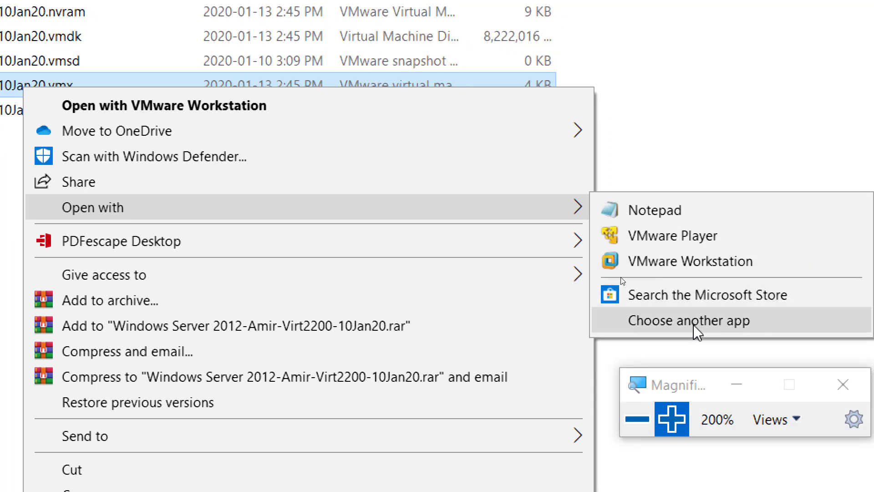
click(697, 324)
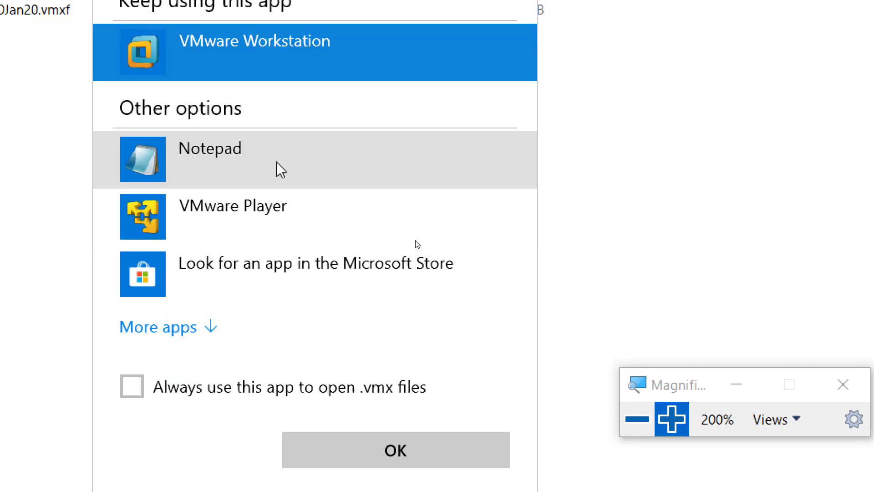
click(183, 334)
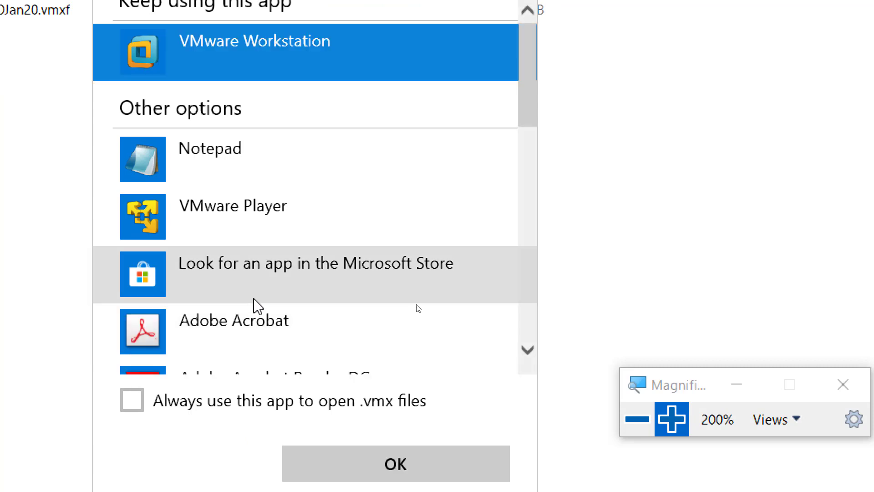
scroll(288, 278, down, 5)
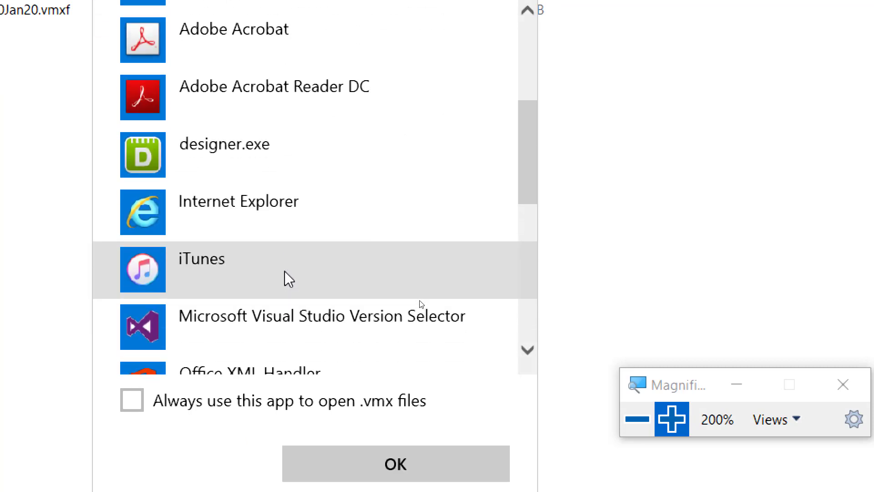
scroll(288, 279, up, 5)
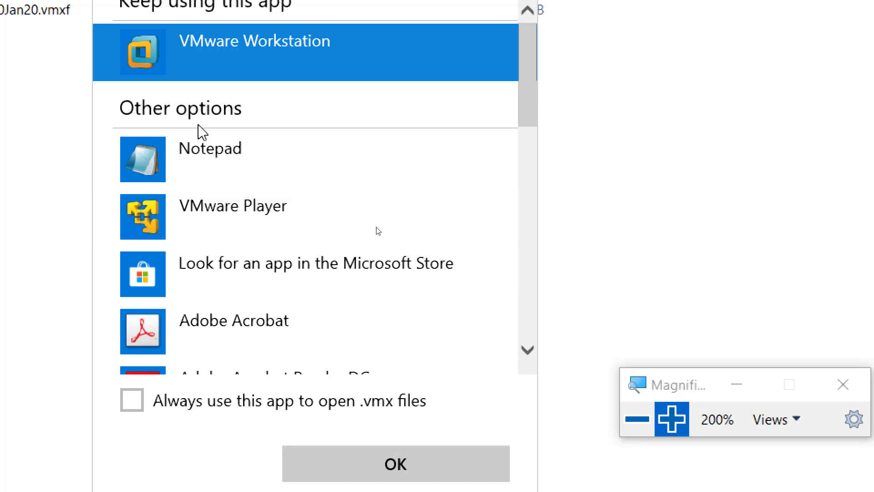
double_click(207, 148)
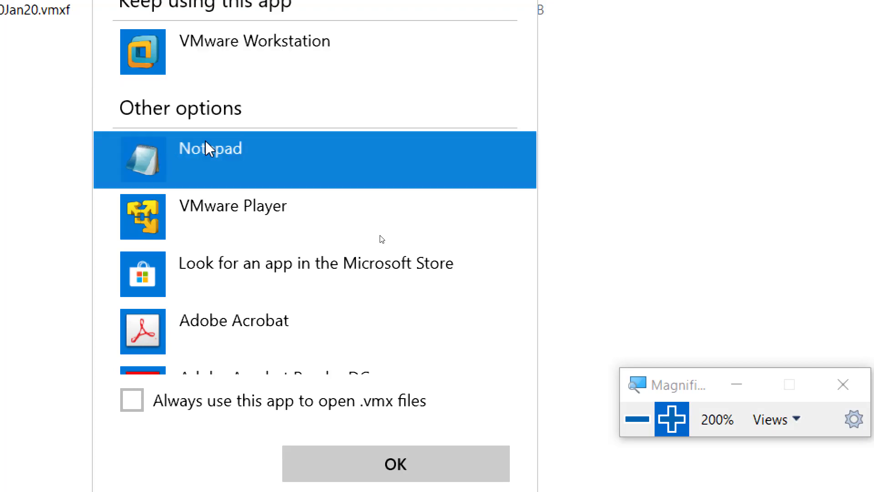
click(628, 428)
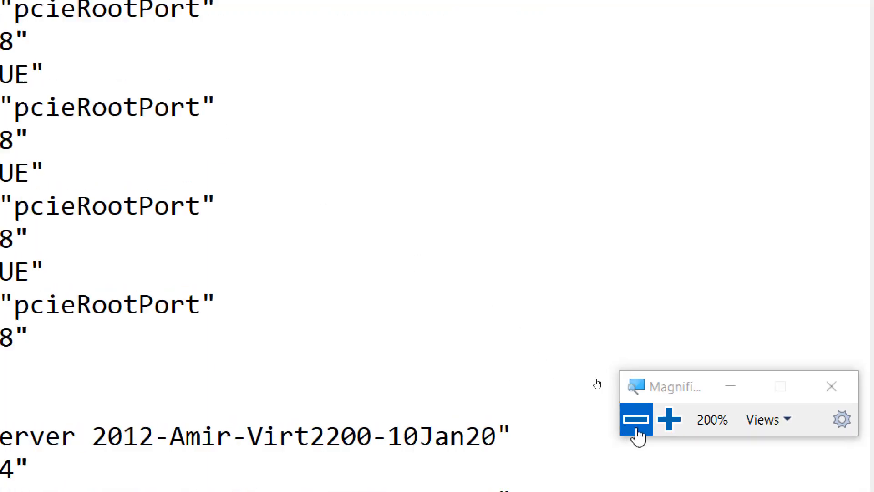
- Examine the .vmx file's settings down to its last line, including the format of the softPowerOff entry
drag(476, 48, 476, 17)
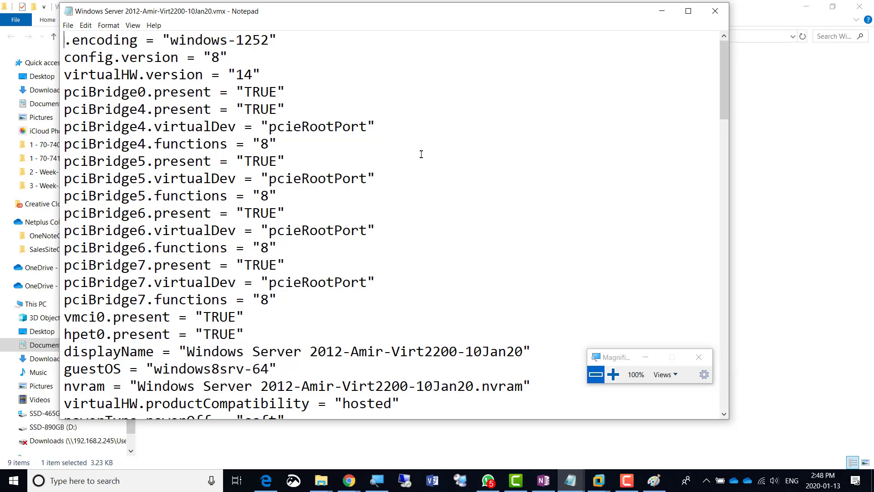
scroll(414, 153, down, 6)
scroll(421, 155, down, 13)
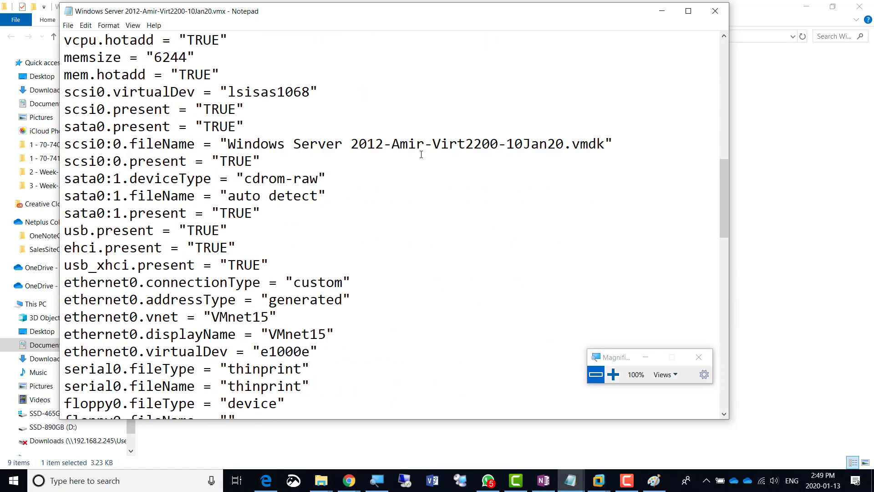
scroll(419, 155, down, 8)
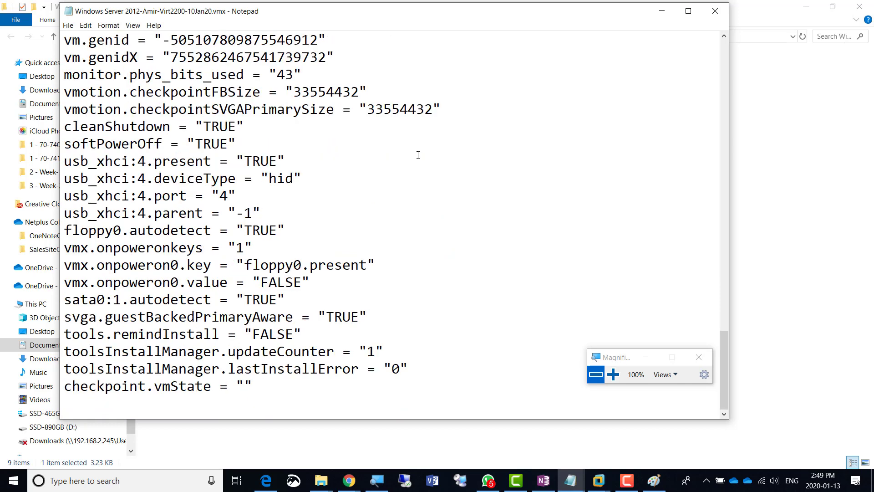
click(89, 407)
drag(64, 145, 157, 143)
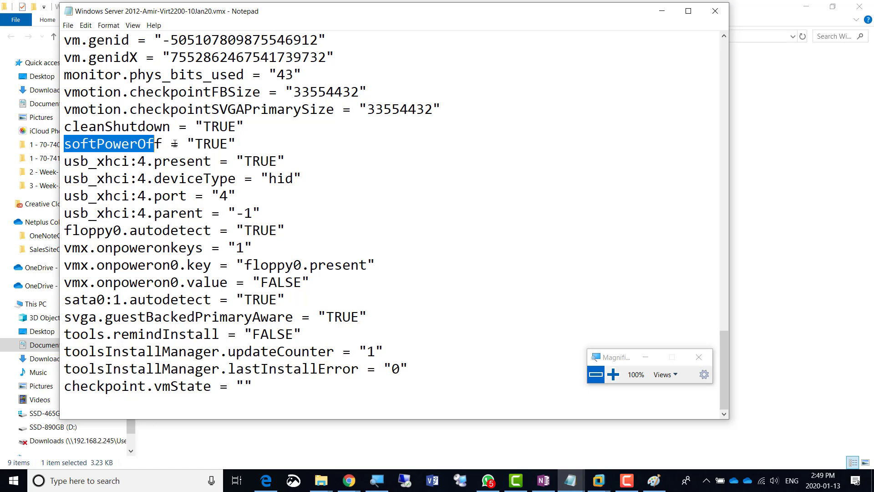
drag(228, 143, 178, 144)
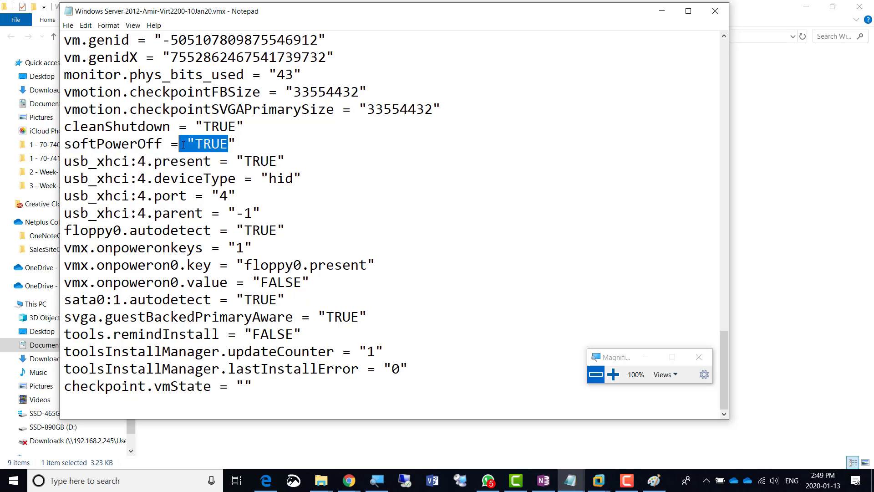
click(244, 145)
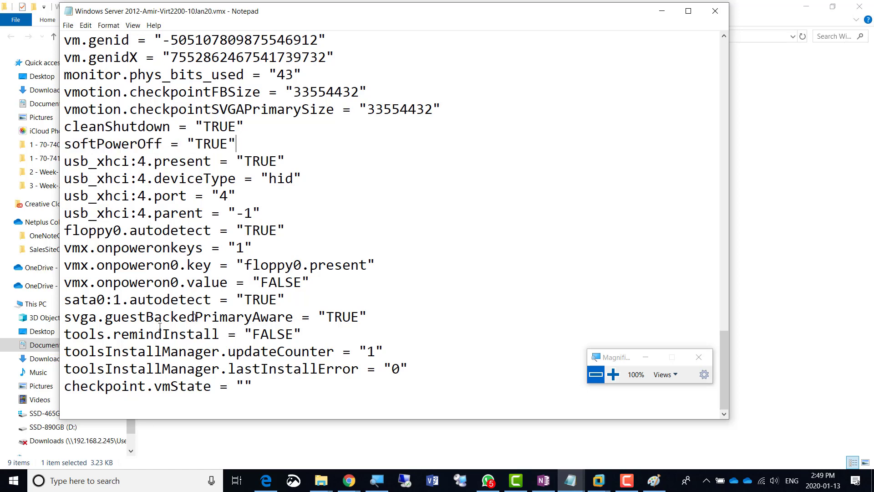
click(75, 404)
- Browse to D:\EDU\Central_DOCS\1-Tech_DOCS\10-Windows2012_Stuff in a new File Explorer window
click(321, 481)
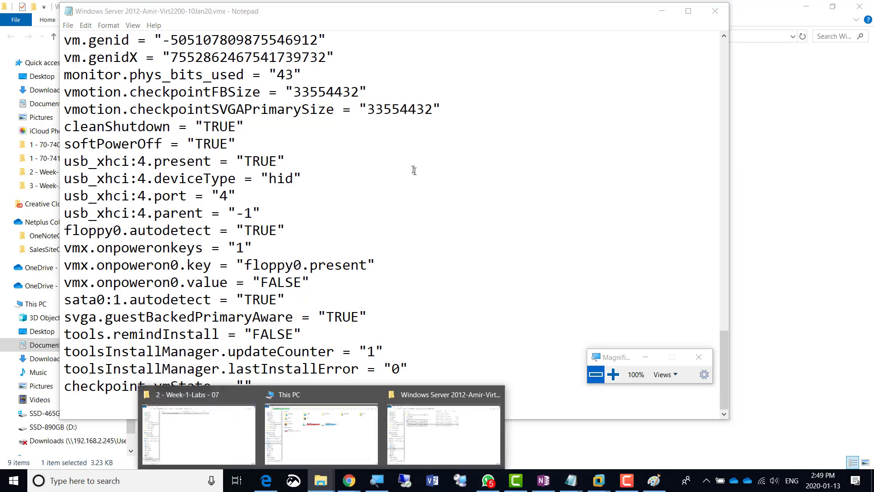
click(436, 436)
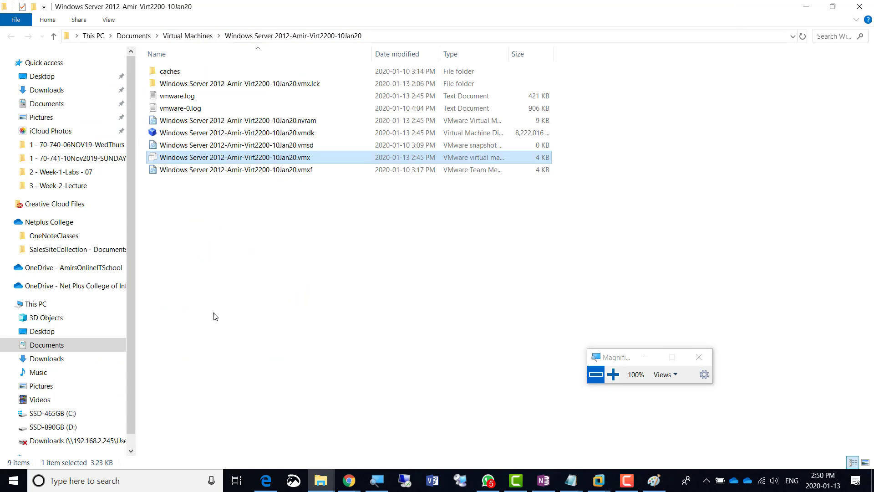
key(super+e)
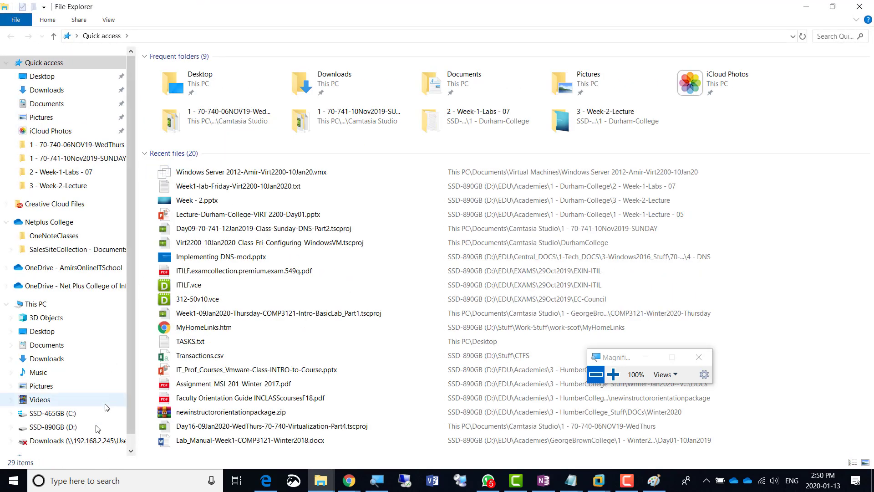
click(63, 431)
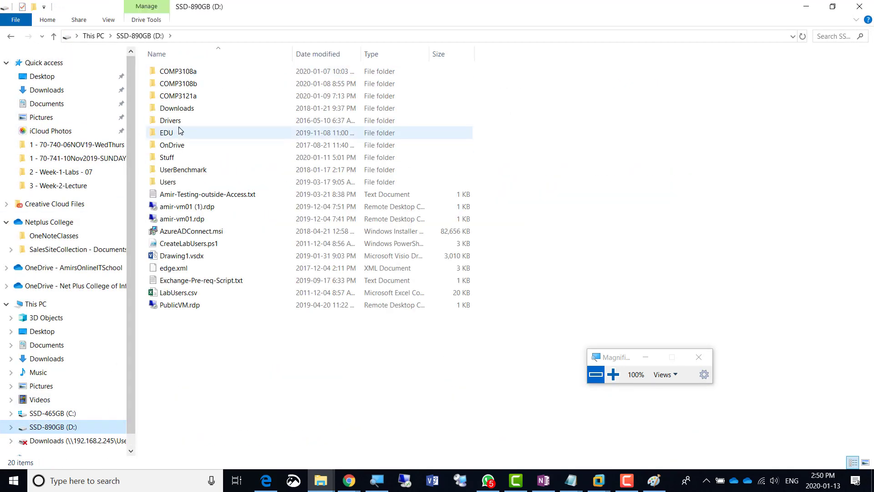
click(176, 136)
double_click(182, 133)
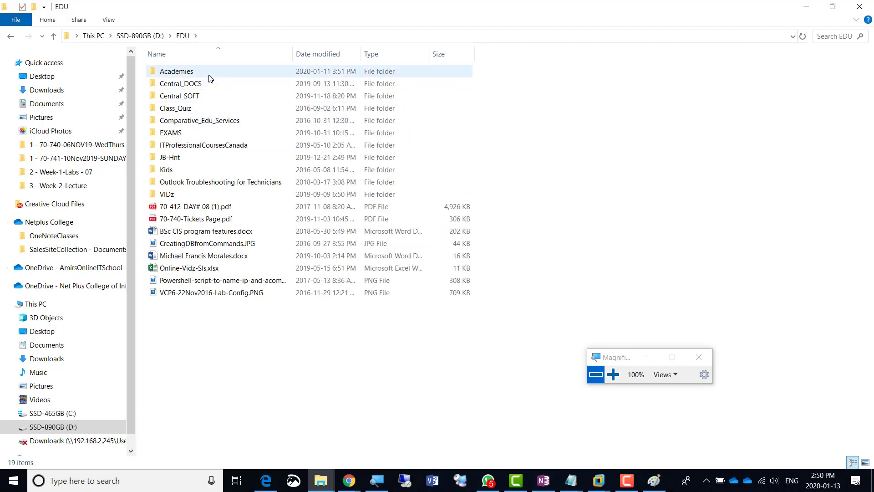
double_click(197, 81)
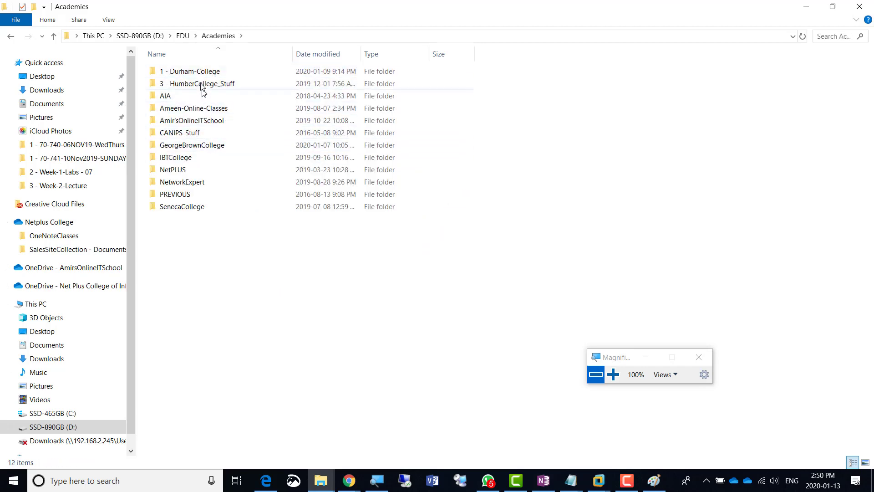
click(183, 36)
double_click(191, 82)
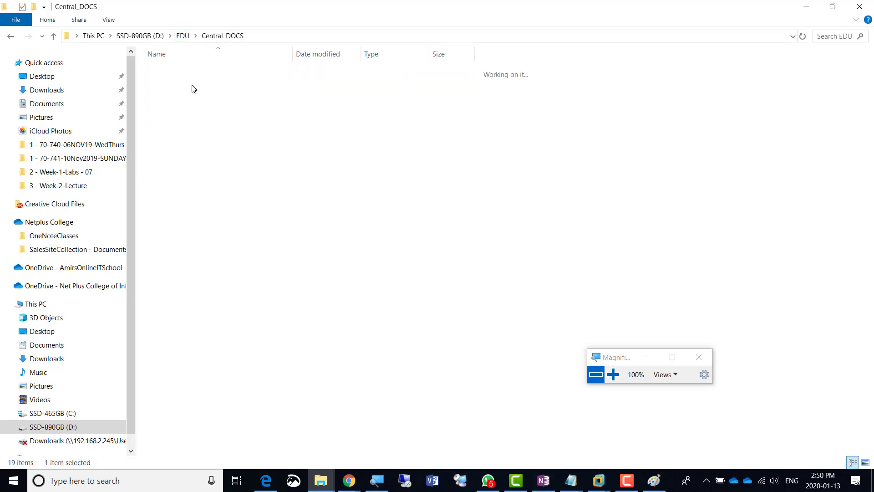
double_click(203, 75)
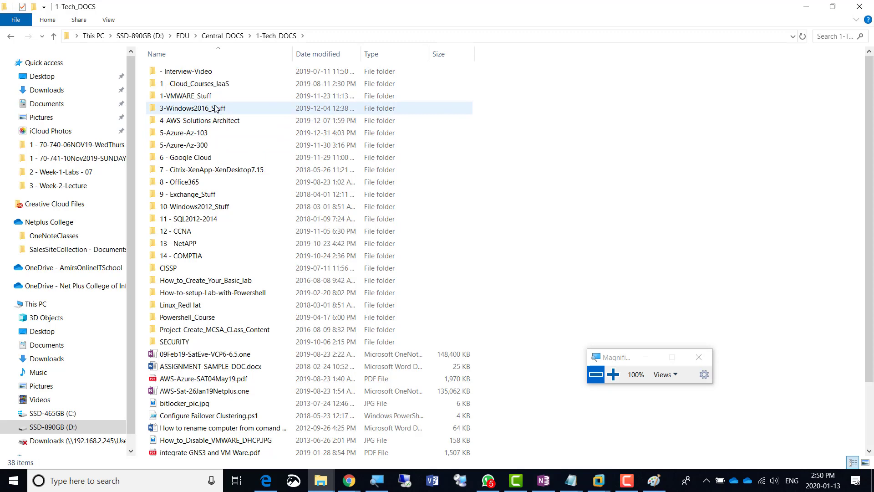
double_click(215, 206)
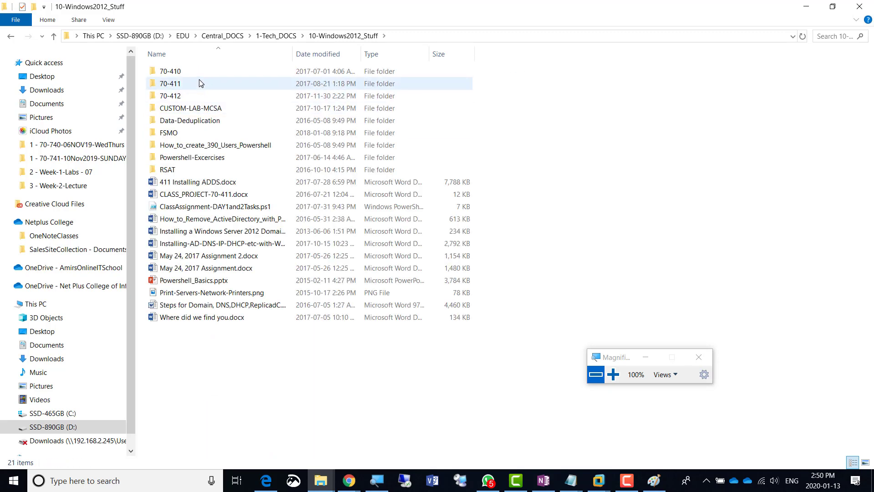
- Open "How to Install Hyper-V inside vmware workstation 10.docx" from the 70-410-HyPer-V folder inside 70-410
double_click(177, 97)
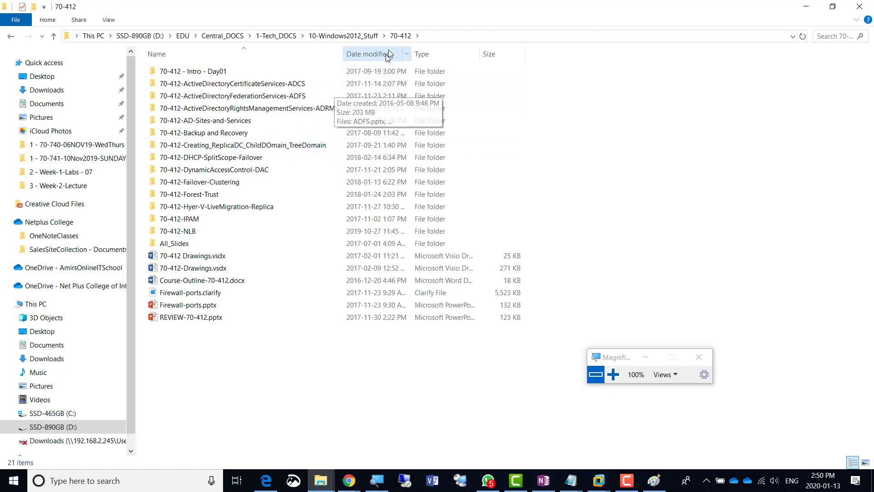
click(364, 36)
double_click(207, 72)
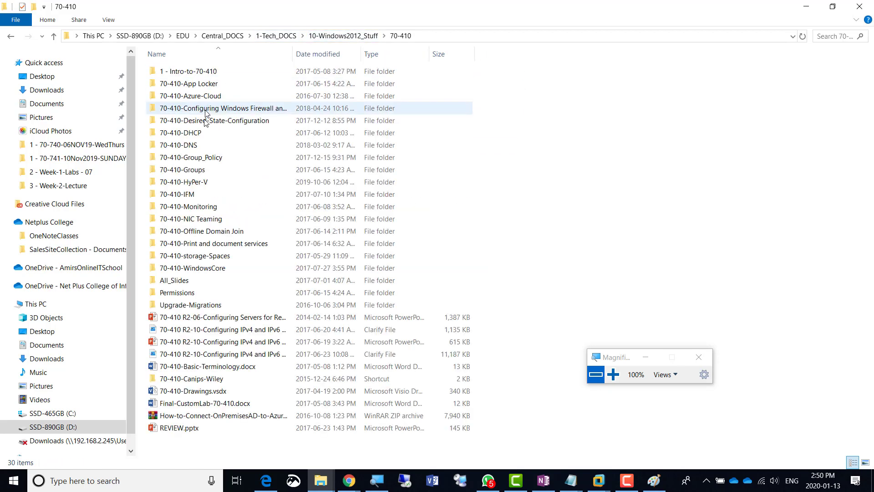
double_click(200, 183)
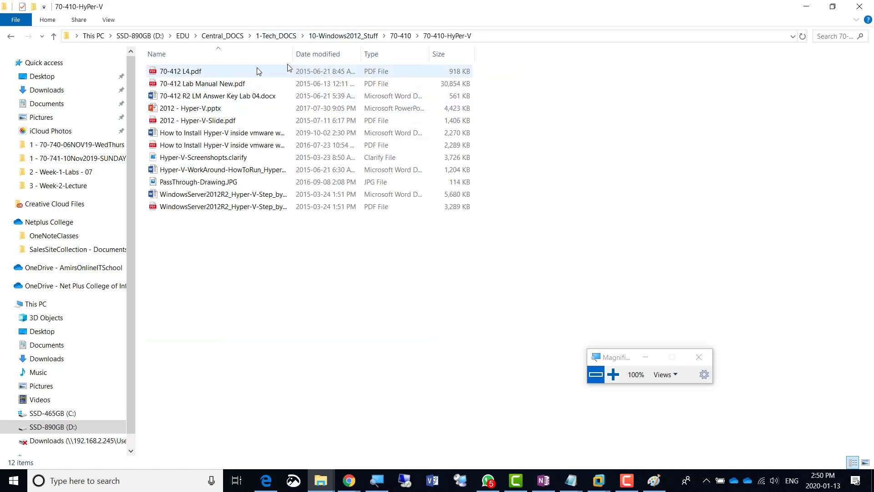
double_click(292, 55)
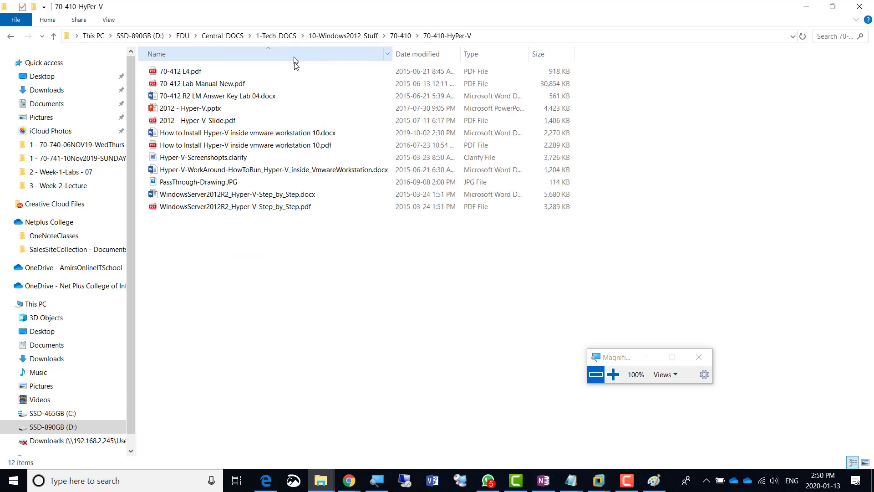
double_click(251, 133)
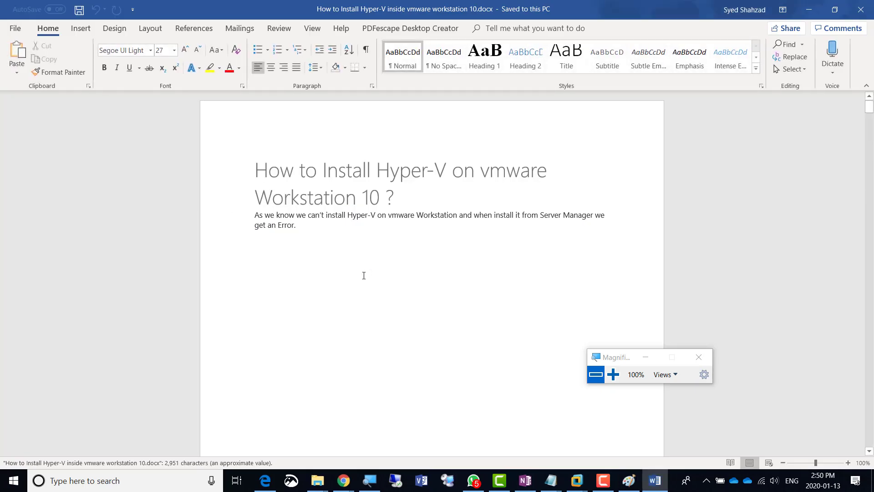
- Find the code for the last line of the .vmx file in the document and copy its hypervisor.cpuid.v0, mce.enable and vhu.enable lines
scroll(366, 272, down, 15)
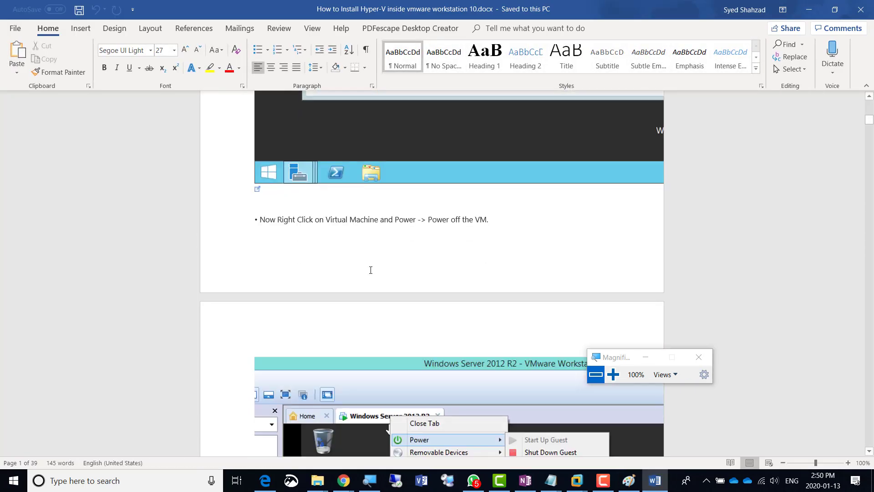
scroll(369, 271, down, 10)
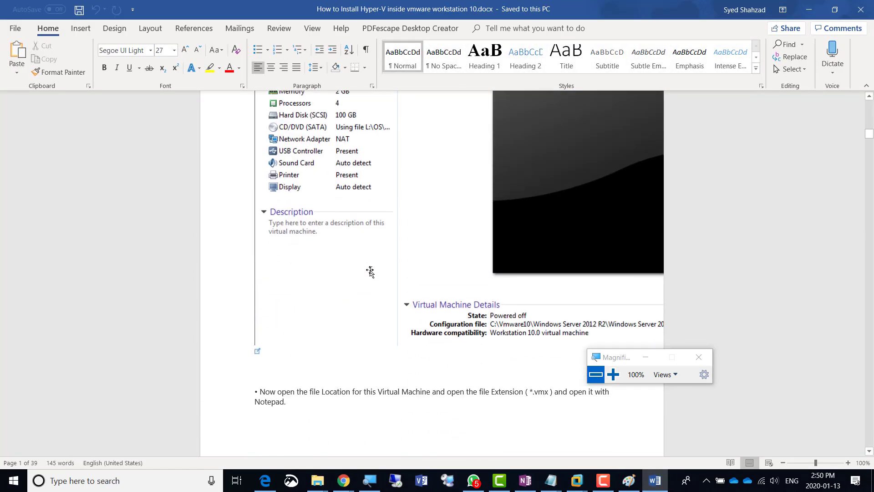
scroll(371, 270, down, 15)
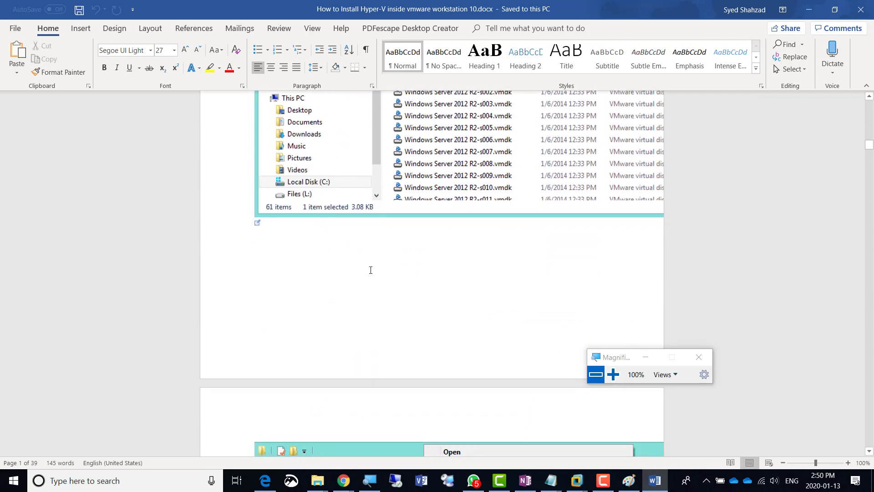
scroll(370, 271, down, 15)
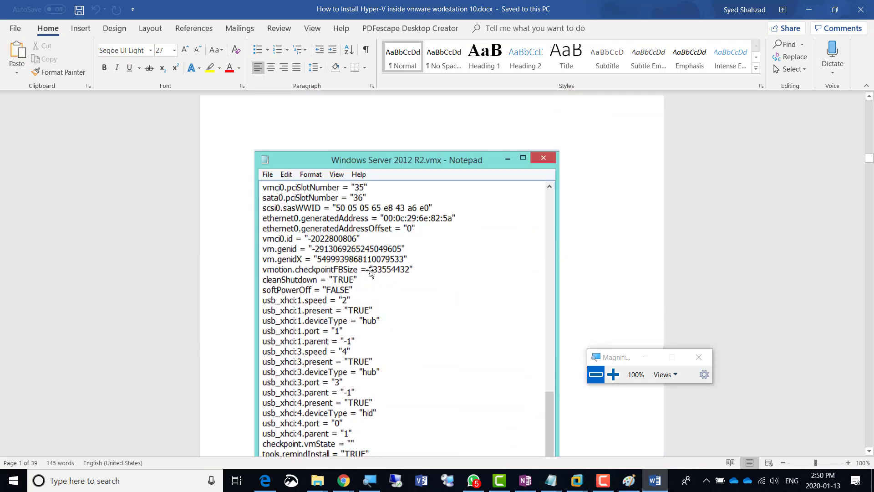
scroll(370, 272, down, 12)
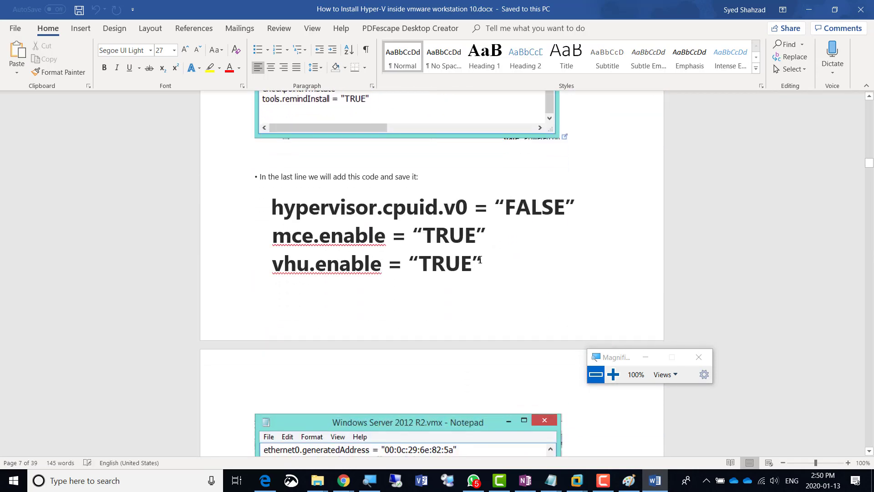
drag(483, 260, 271, 207)
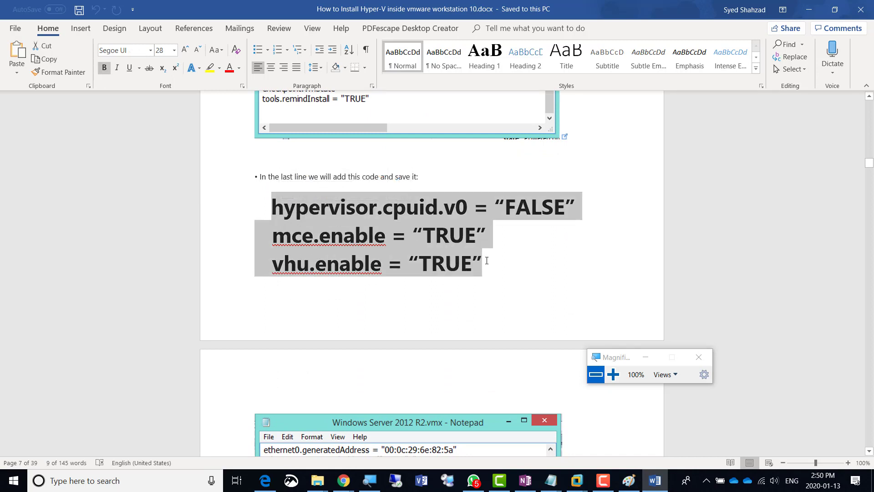
right_click(365, 241)
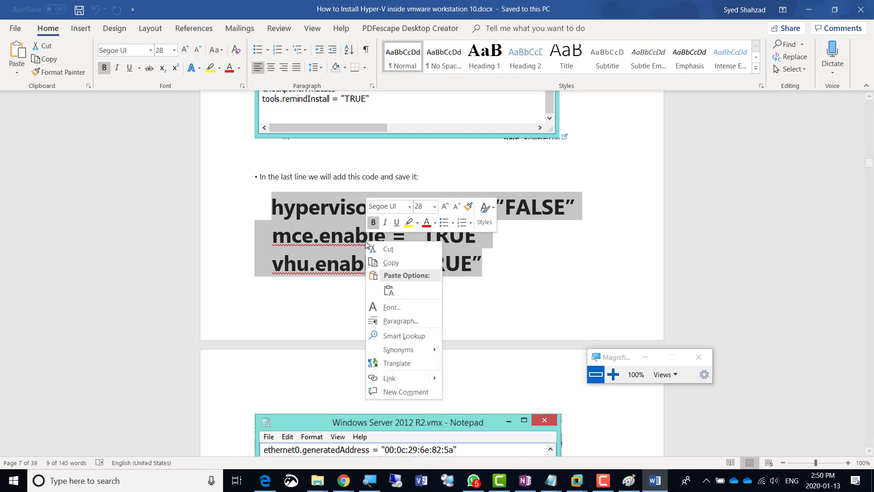
click(361, 258)
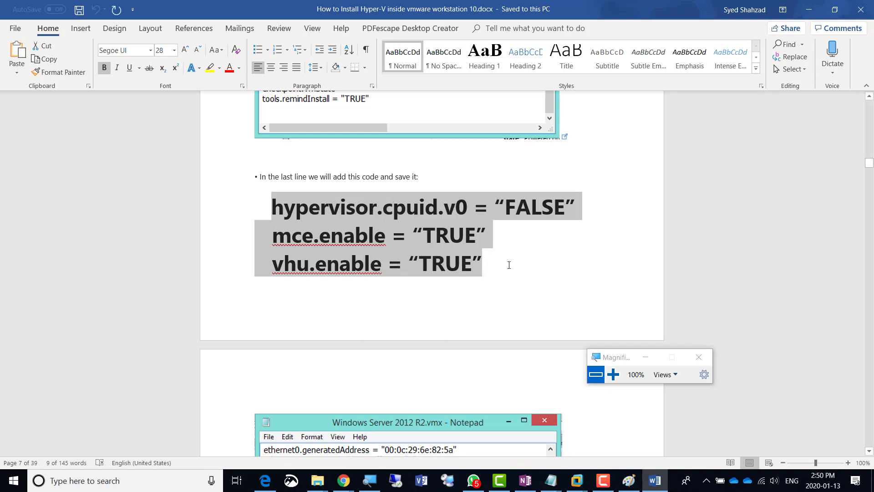
click(492, 267)
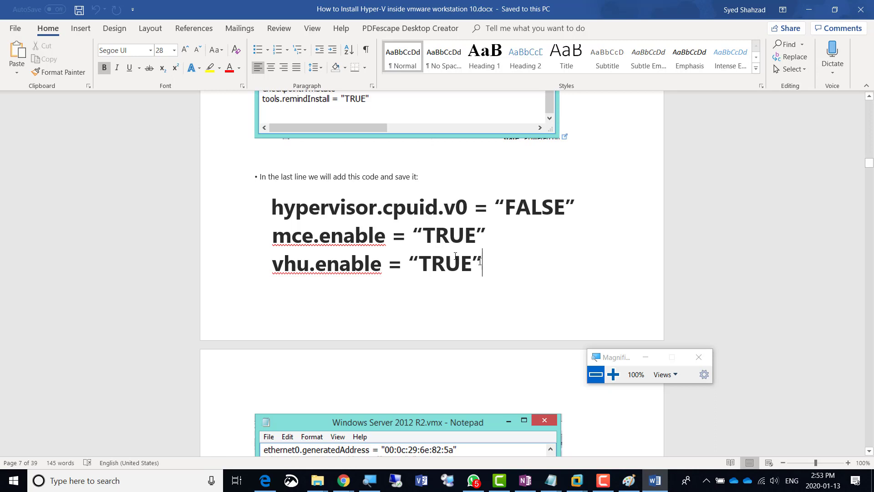
drag(482, 264, 284, 206)
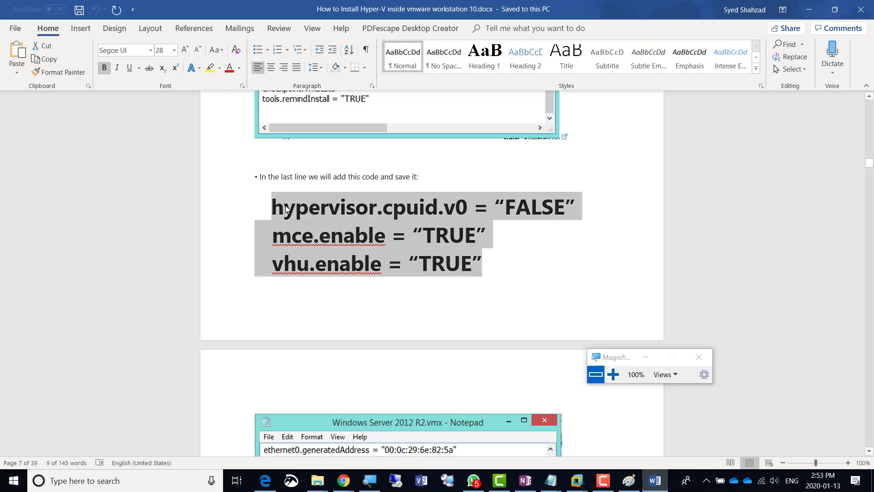
right_click(284, 206)
click(307, 227)
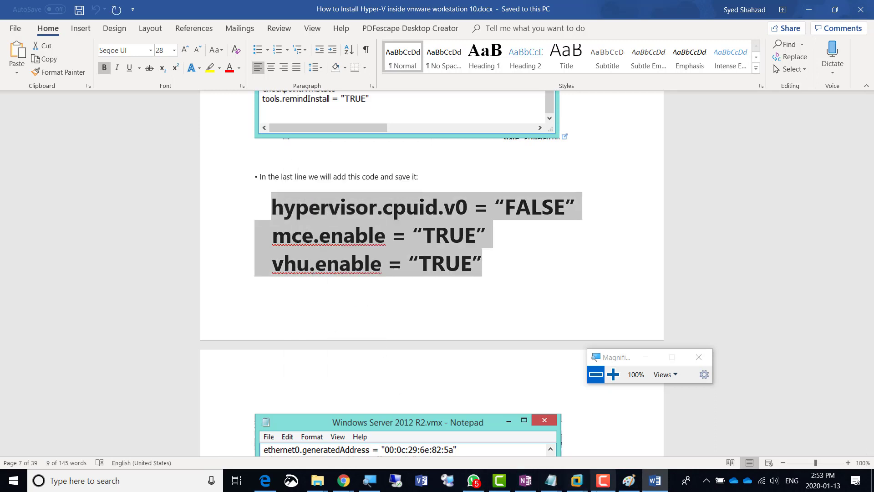
- Switch to the .vmx file in Notepad and paste the three copied lines after the checkpoint.vmState entry
click(577, 480)
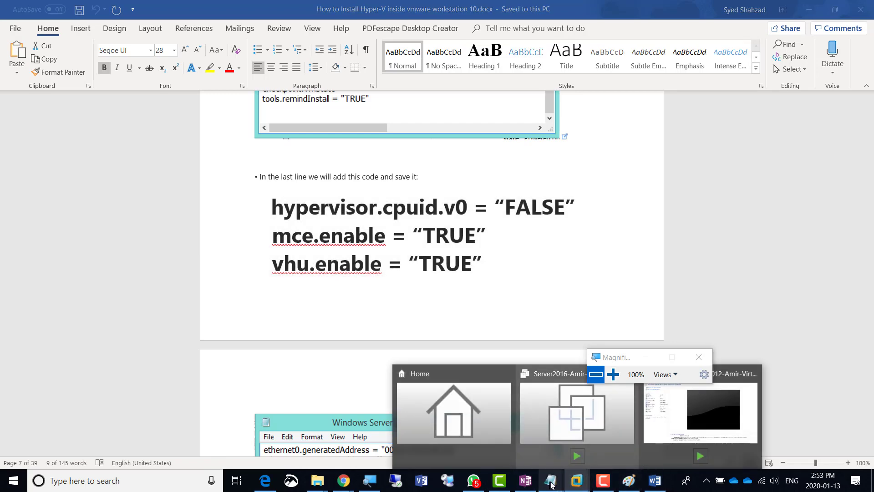
mouse_move(550, 480)
click(591, 441)
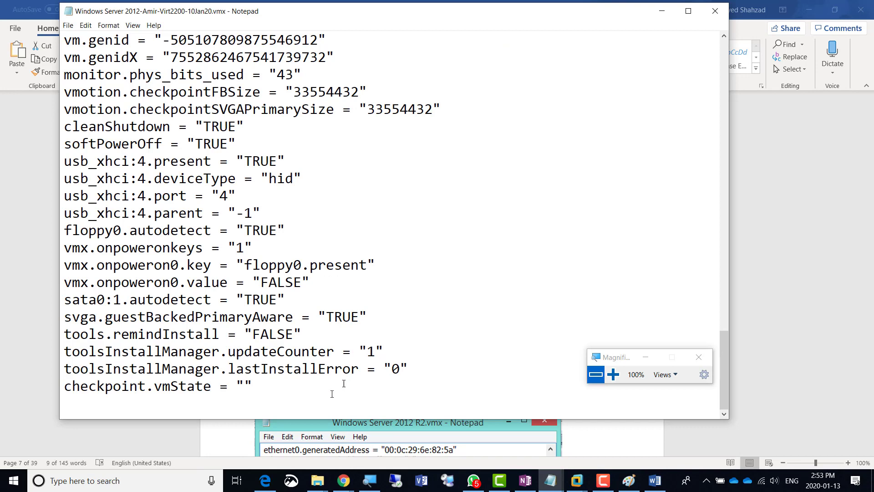
key(ctrl+v)
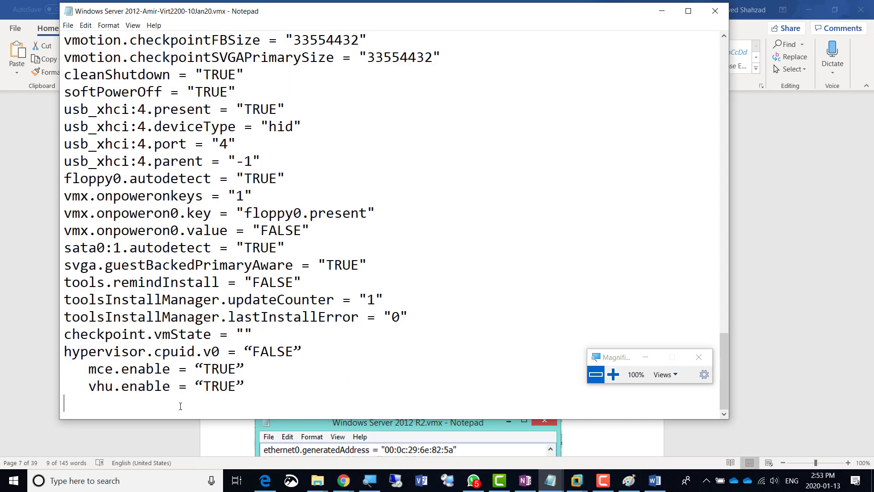
- Replace the curly quotes around FALSE in the hypervisor.cpuid.v0 line with straight quotes
click(301, 351)
double_click(302, 349)
text(")
key(Left)
key(Left)
key(Left)
key(Left)
key(Left)
key(Left)
key(Left)
key(Left)
key(Right)
key(shift+Right)
key(shift+Right)
key(shift+Left)
text(")
- Replace the curly quotes around TRUE in the mce.enable and vhu.enable lines with straight quotes and close the .vmx file
key(Down)
key(shift+Left)
text(")
key(Left)
key(Left)
key(Left)
key(Left)
key(Left)
key(shift+Left)
text(")
key(Down)
key(shift+Left)
text(")
key(Right)
key(Right)
key(Right)
key(Right)
key(shift+Right)
text(")
click(711, 13)
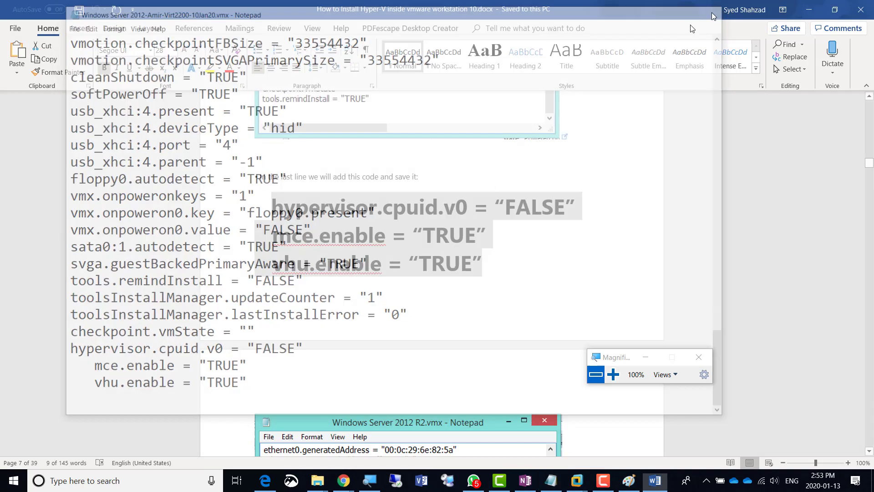
- Power on the Windows Server 2012 VM in VMware Workstation and decline connecting the sata0:1 device at every power-on
mouse_move(577, 480)
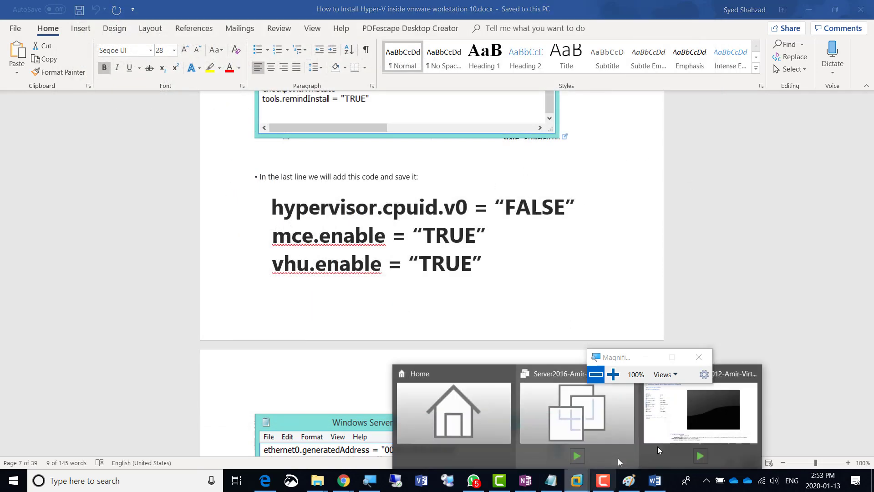
click(694, 423)
click(510, 410)
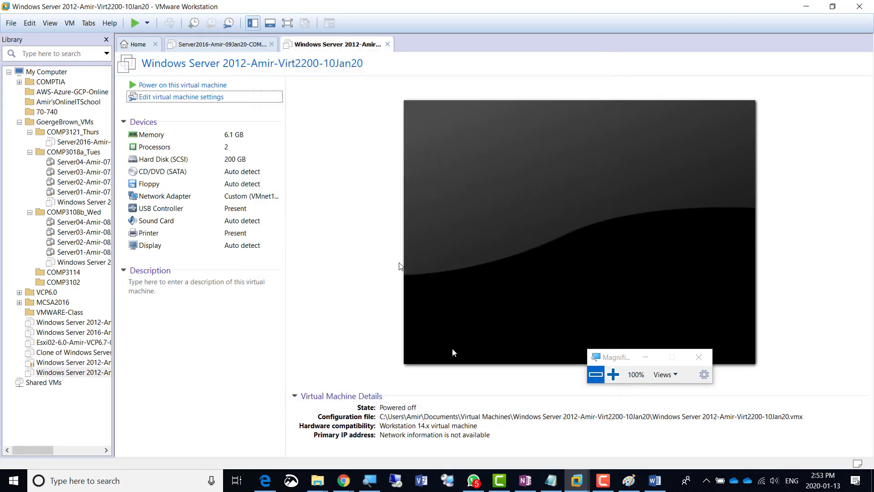
click(209, 85)
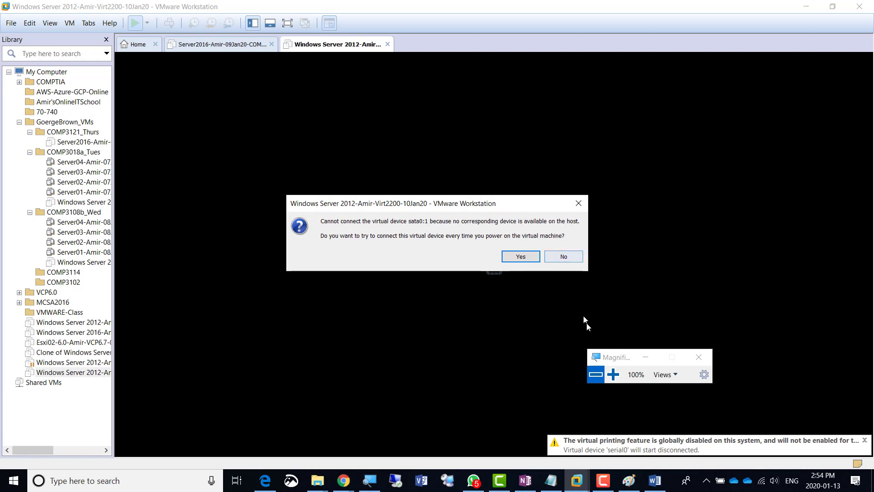
click(615, 374)
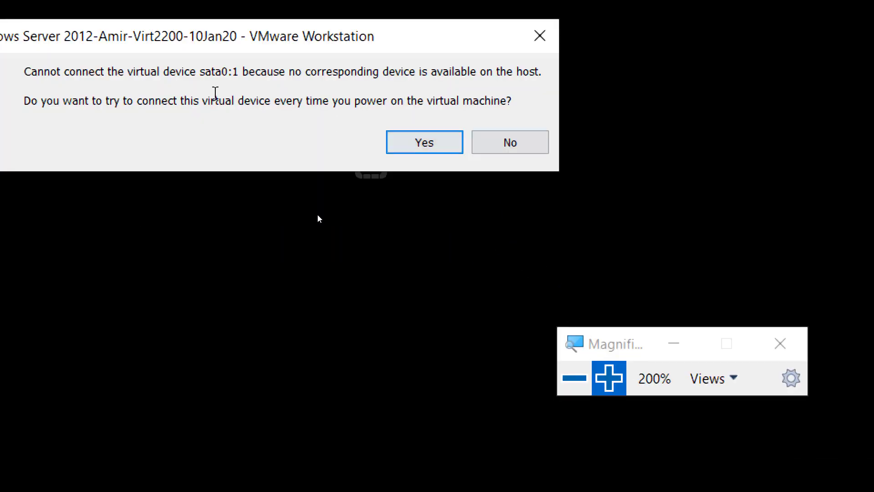
click(560, 156)
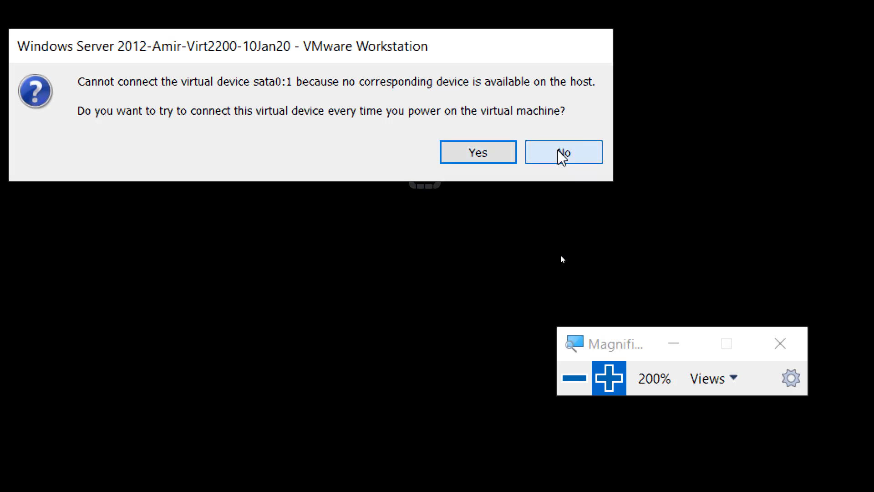
click(573, 378)
click(570, 376)
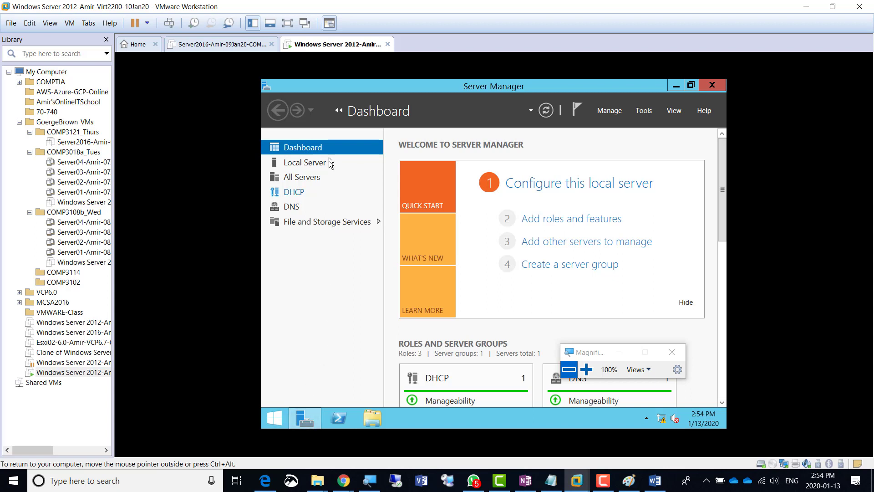
- Start adding roles and features on the local server and select the Hyper-V role with its management tools
click(580, 220)
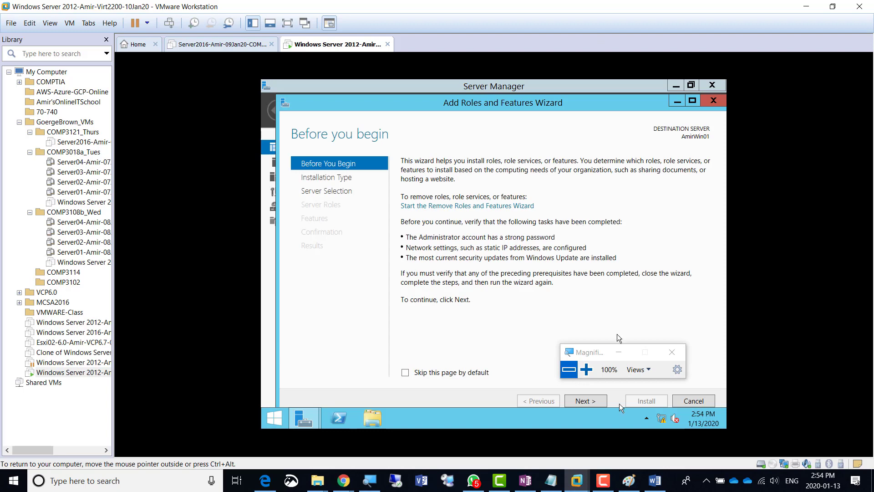
click(586, 400)
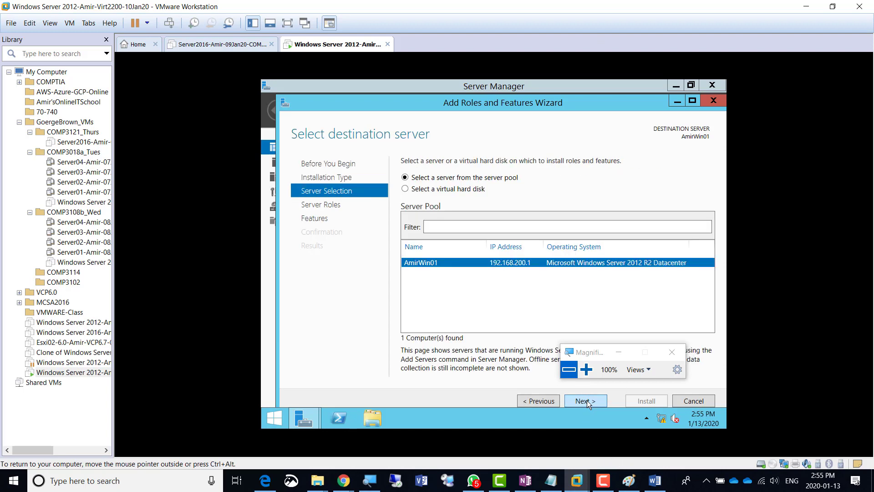
click(587, 400)
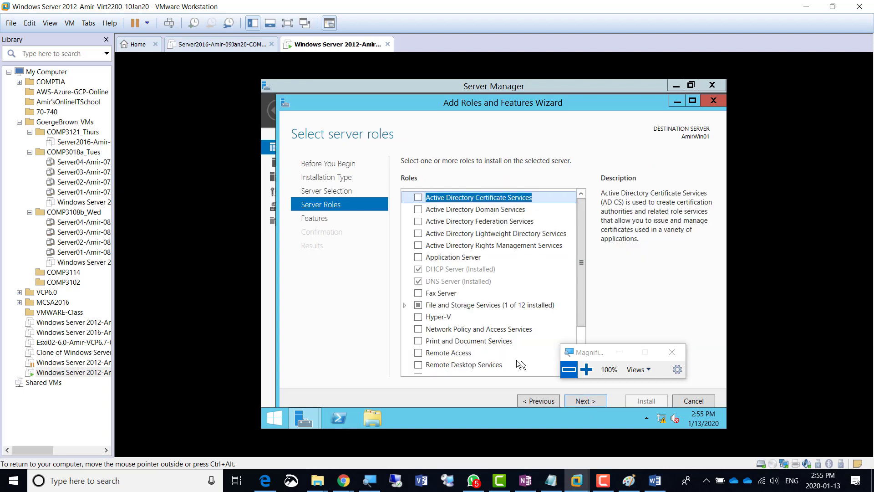
click(435, 317)
click(418, 316)
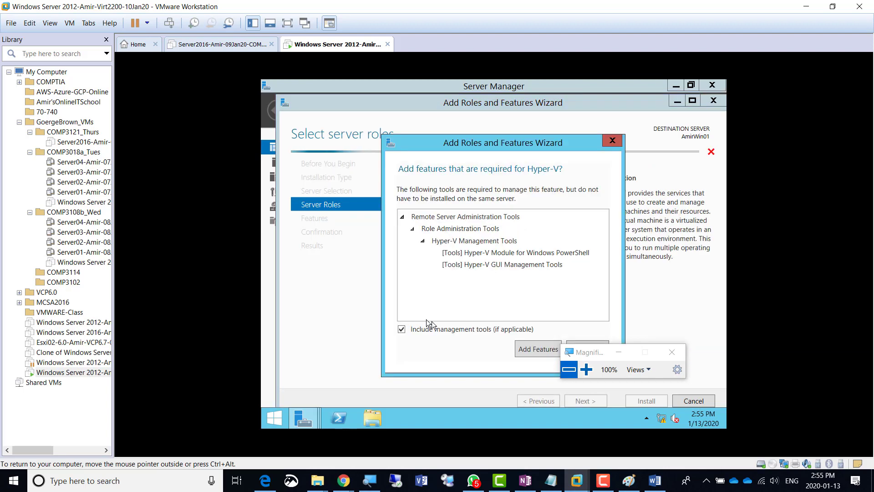
click(528, 348)
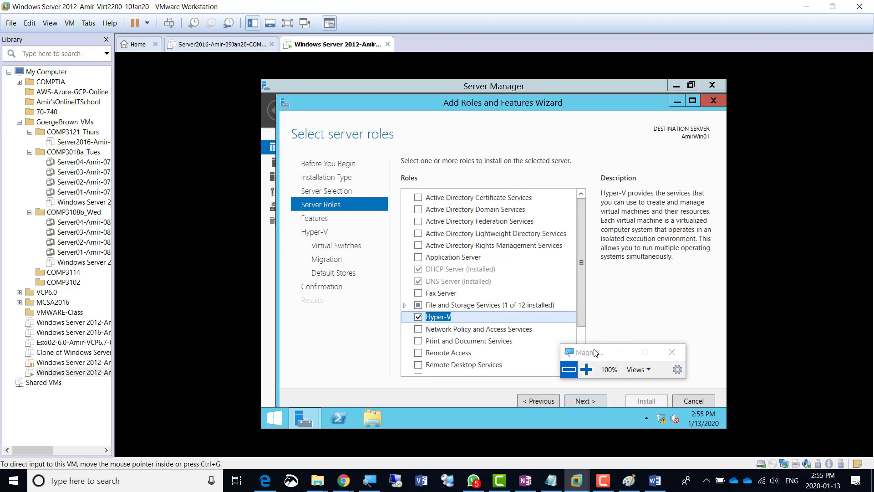
drag(595, 351, 632, 283)
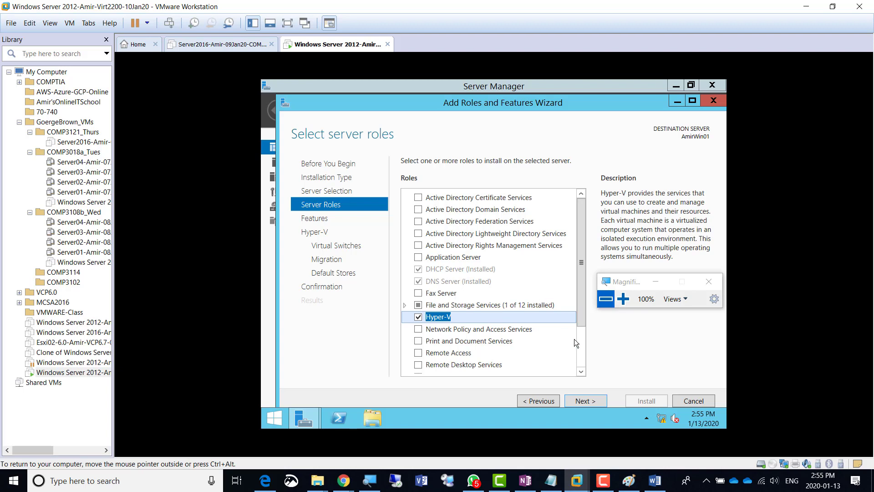
- Review the wizard's Features, Hyper-V and Virtual Switches pages without selecting a network adapter, and return to Server Roles
click(581, 401)
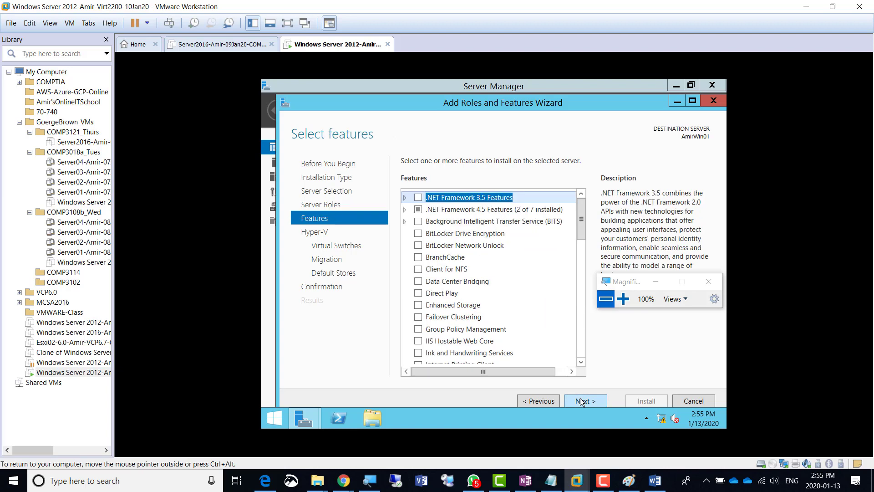
click(579, 402)
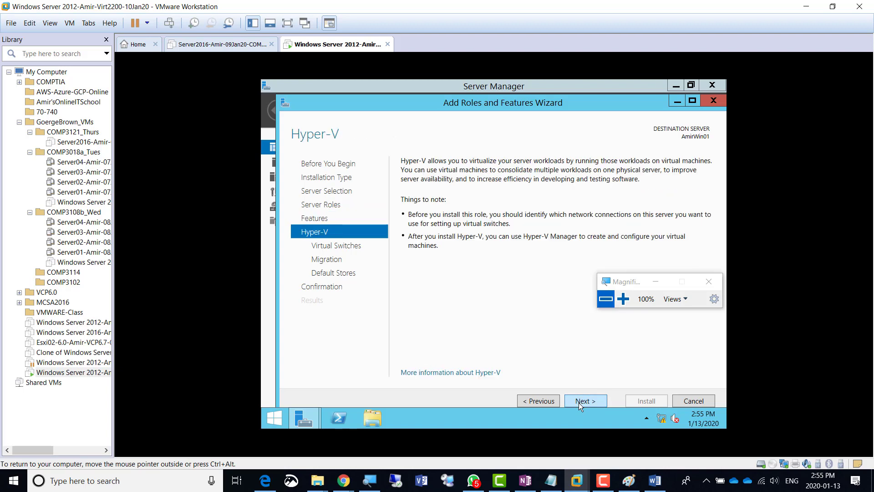
click(579, 402)
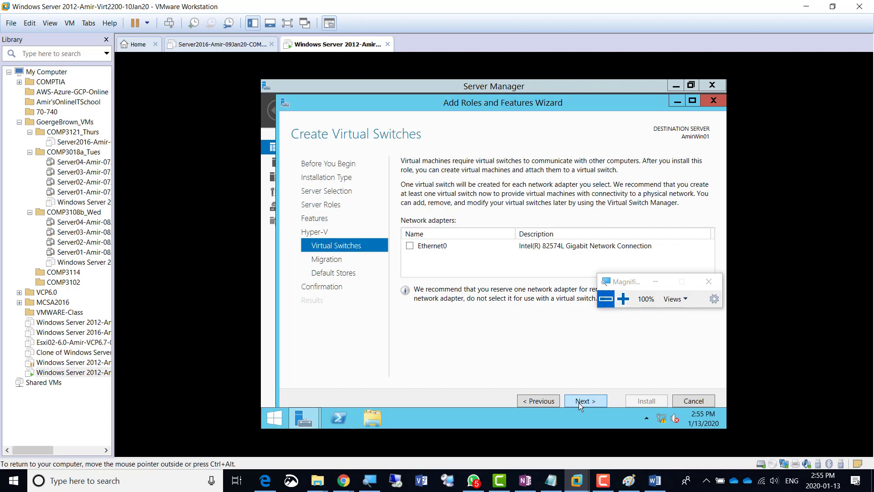
click(624, 299)
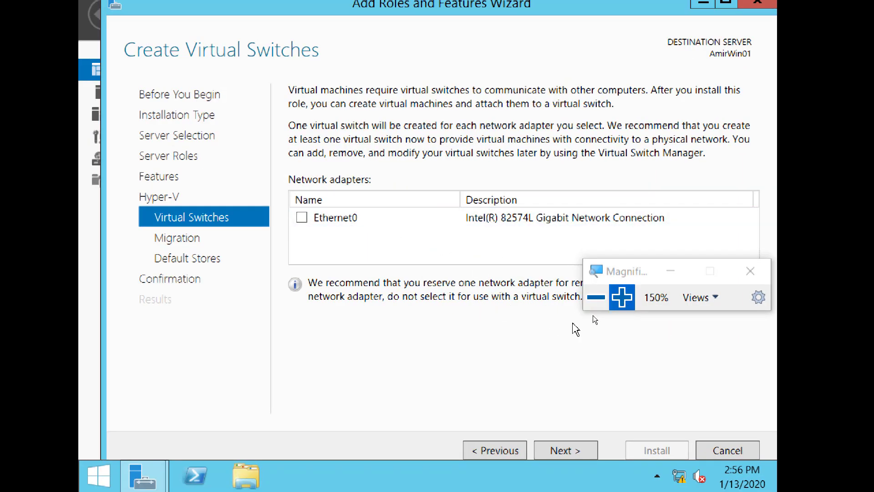
click(596, 297)
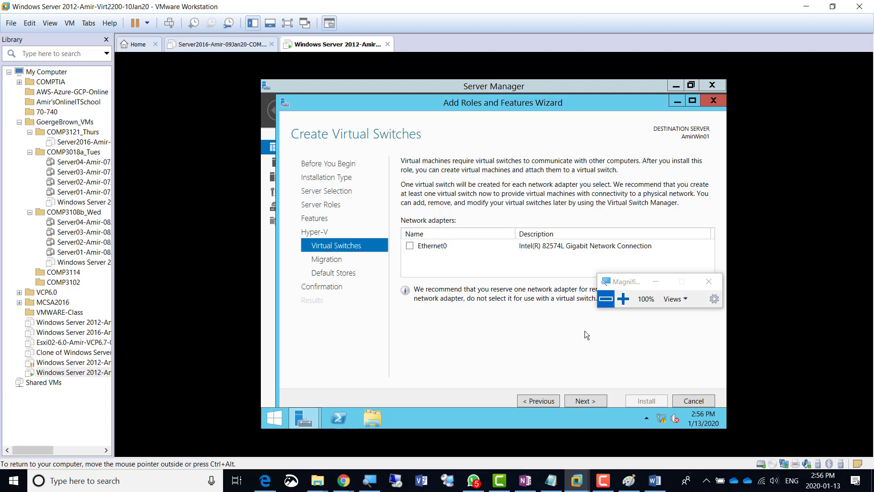
click(534, 400)
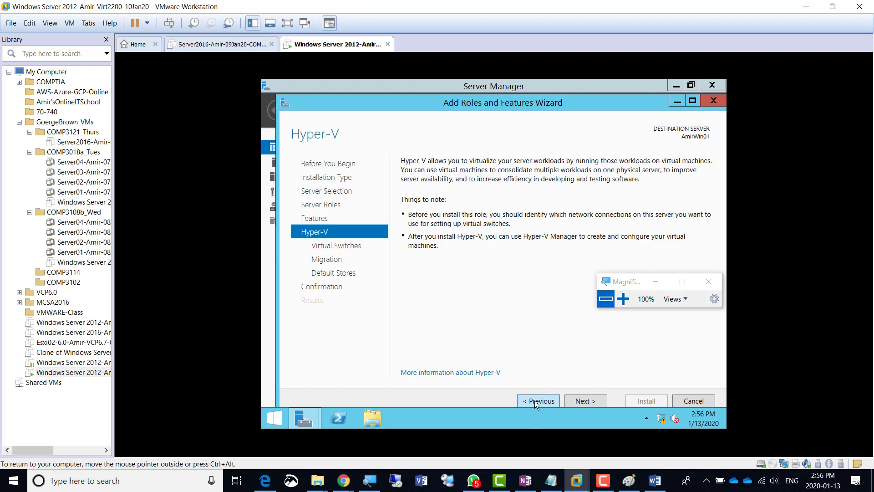
click(535, 401)
click(535, 401)
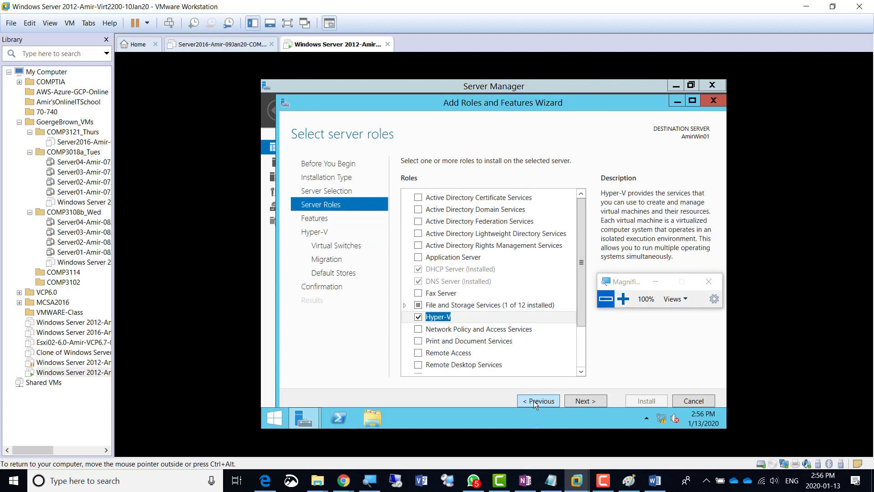
- Suspend the guest of the running Windows Server 2012 VM and restore the screen magnification to 100%
click(623, 308)
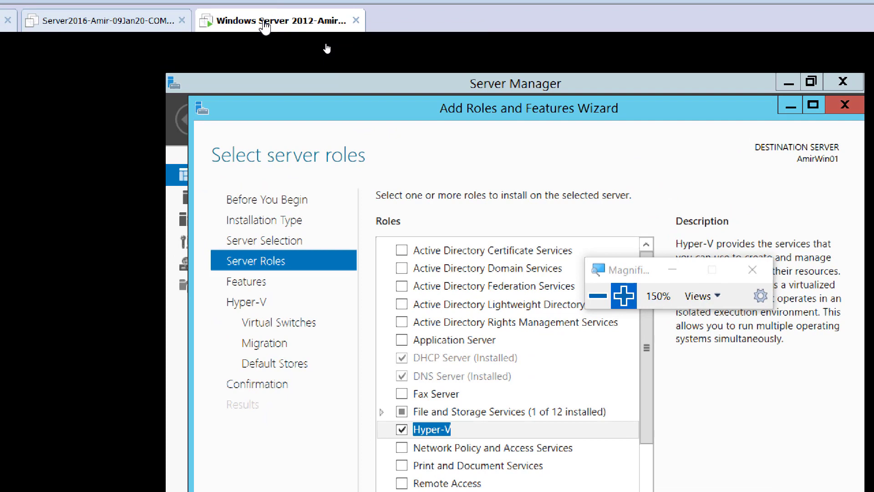
right_click(265, 24)
mouse_move(286, 53)
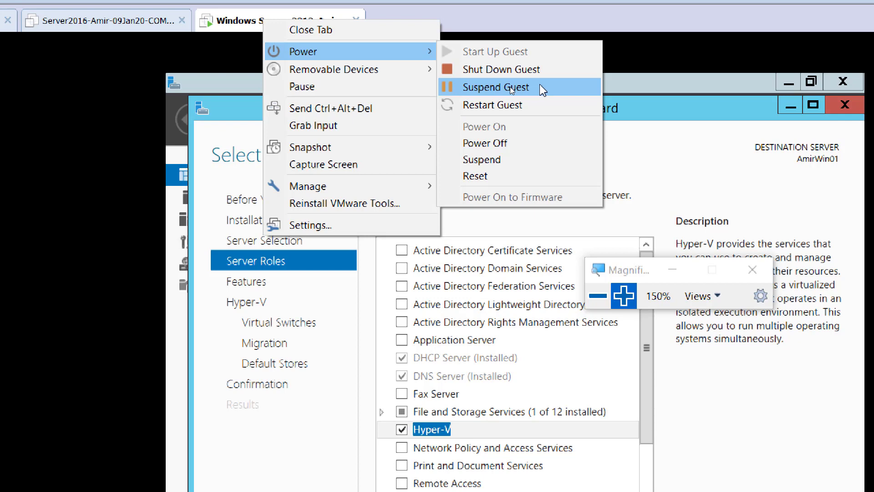
click(499, 88)
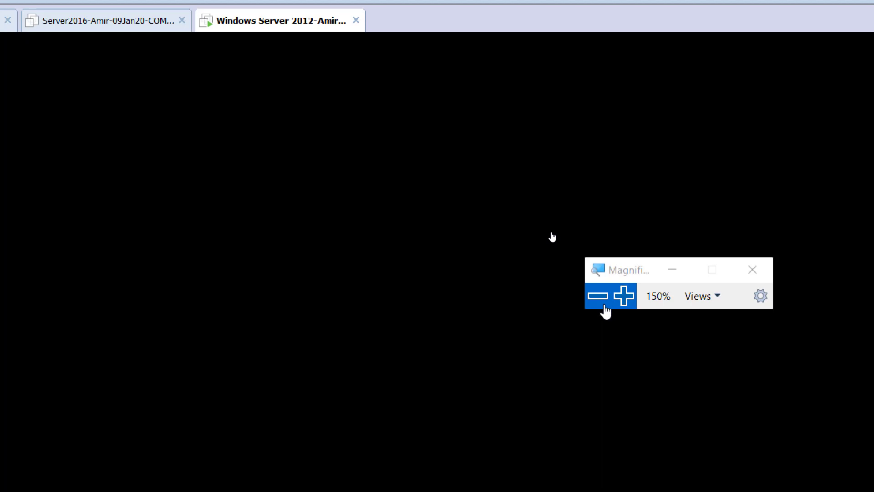
click(599, 297)
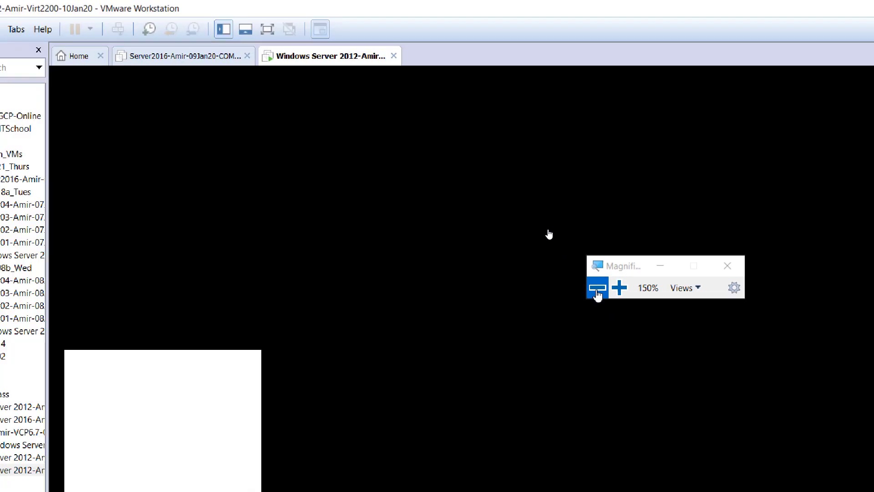
click(598, 294)
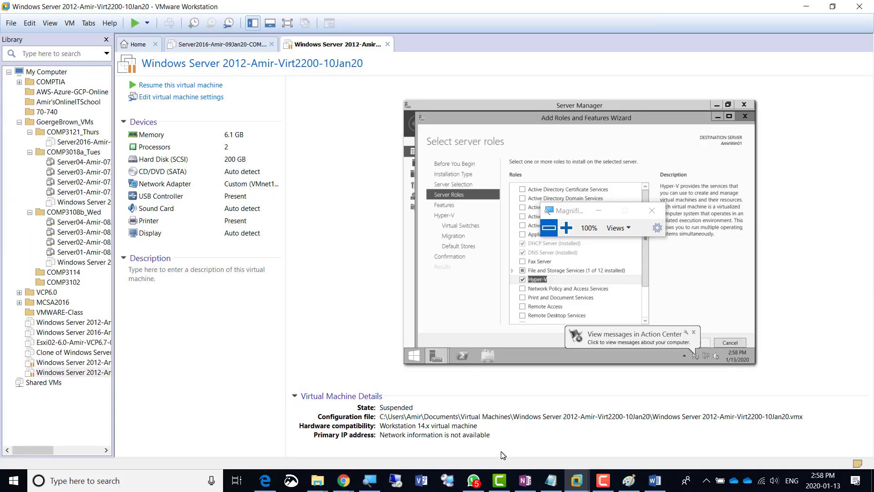
mouse_move(502, 486)
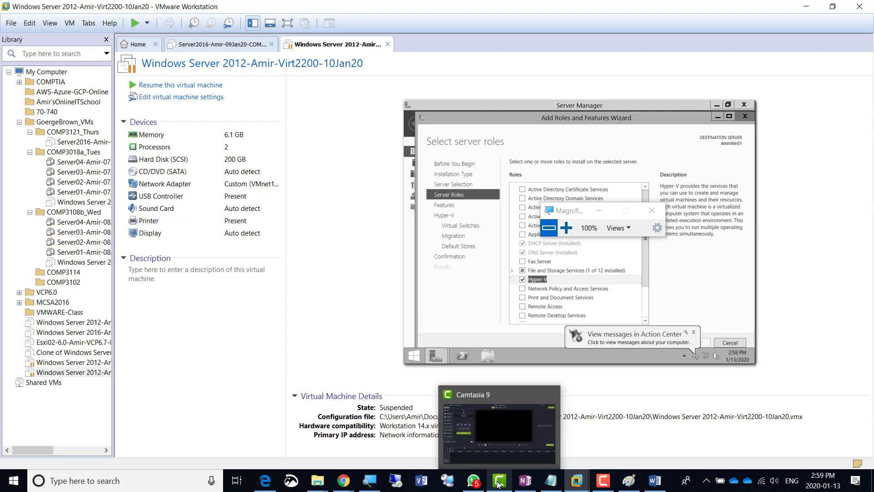
click(603, 484)
drag(818, 22, 672, 51)
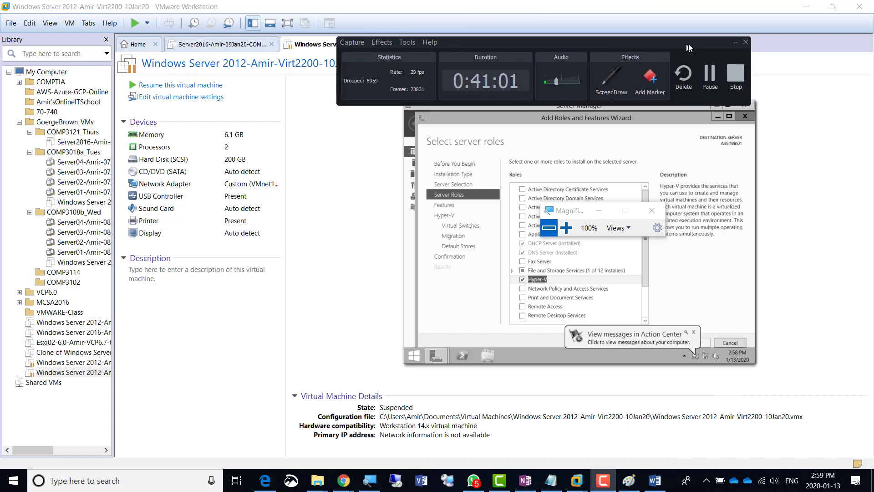